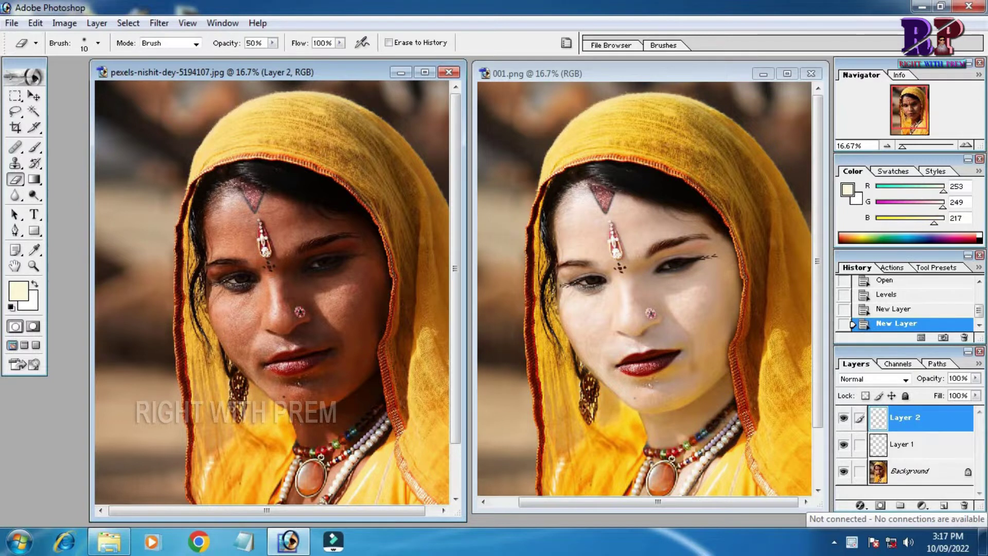
- Move the document windows aside and close the 001.png comparison image
{"action": "left_click_drag", "start_coordinate": [260, 72], "coordinate": [242, 71]}
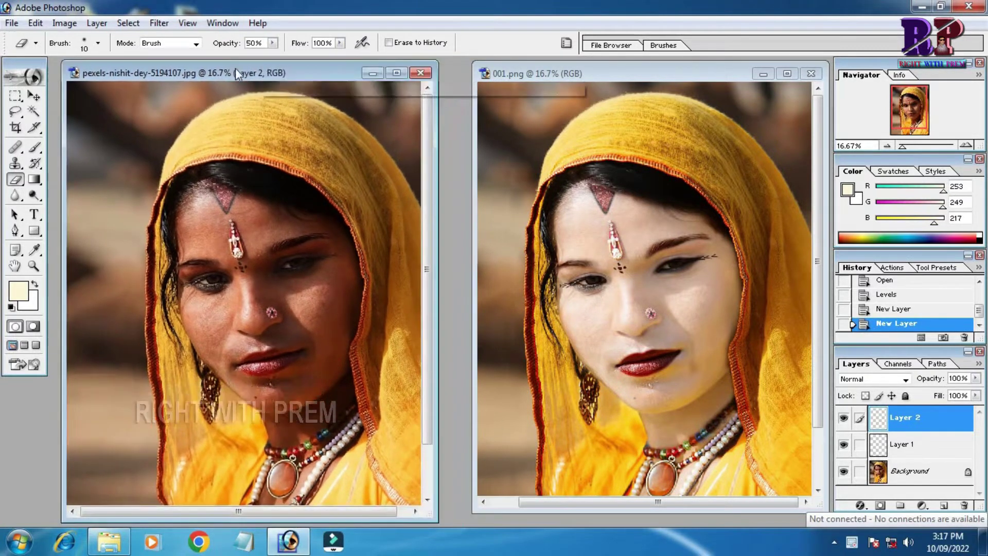
{"action": "left_click_drag", "start_coordinate": [695, 70], "coordinate": [677, 69]}
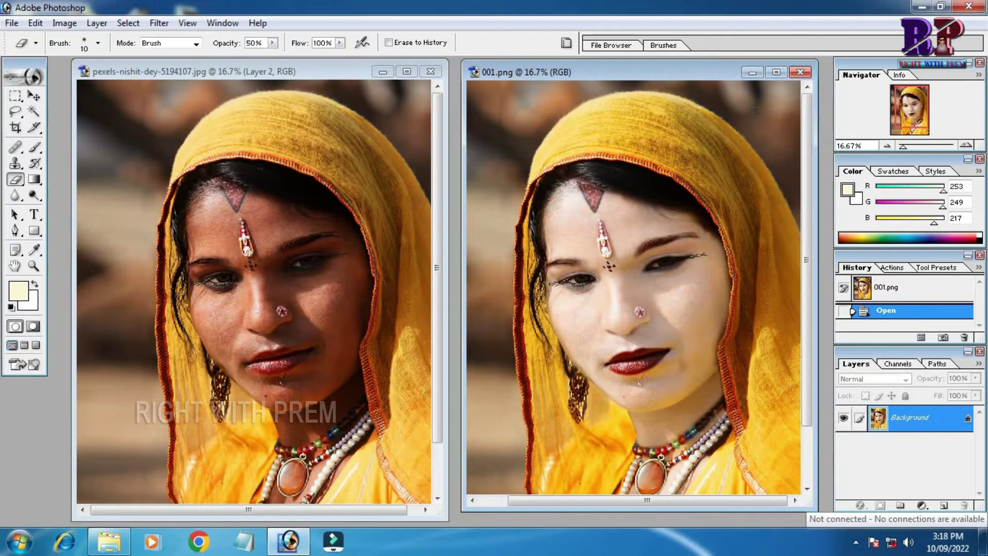
{"action": "left_click_drag", "start_coordinate": [713, 70], "coordinate": [704, 78]}
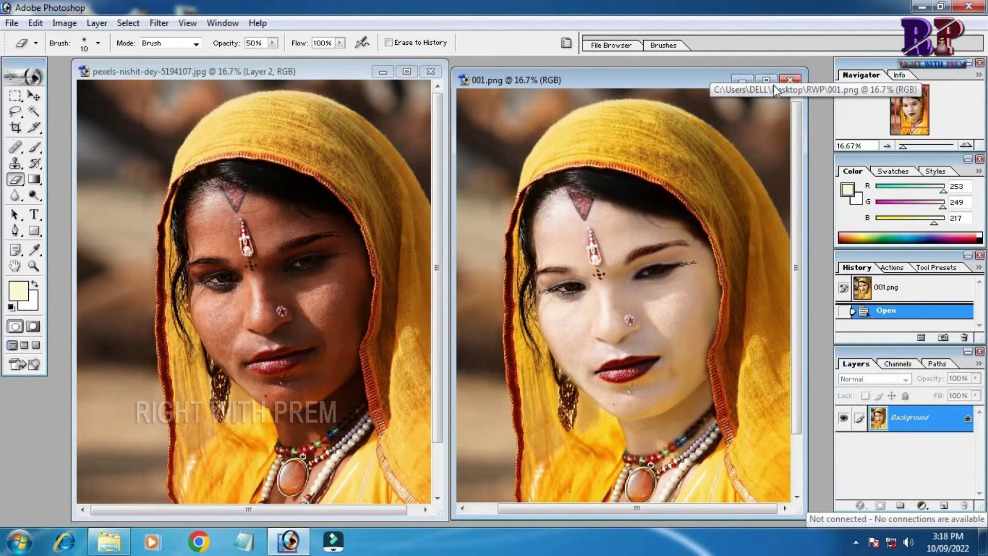
{"action": "left_click", "coordinate": [790, 81]}
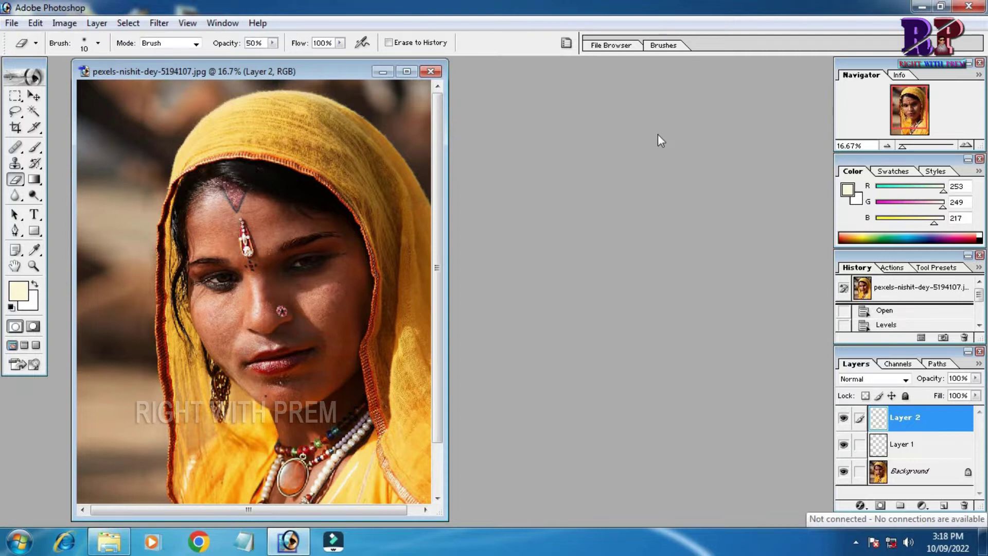
- Maximize the photo, close the History palette, and dock a taller Layers palette under Color
{"action": "left_click", "coordinate": [408, 76]}
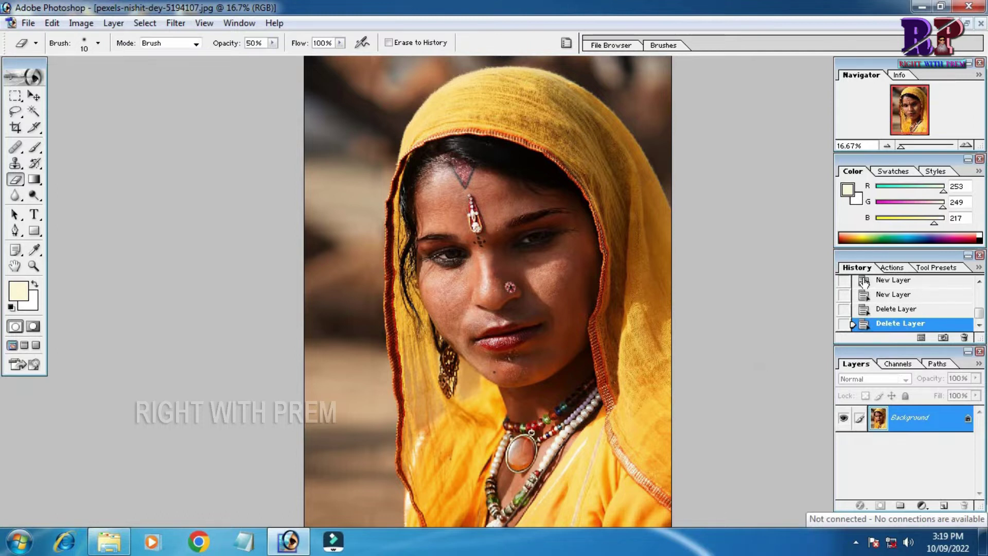
{"action": "left_click", "coordinate": [980, 256]}
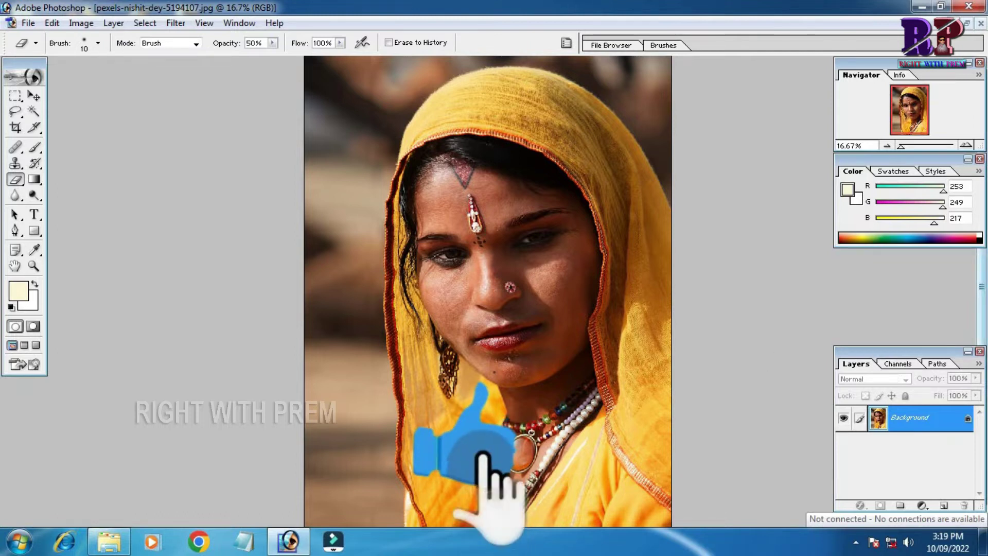
{"action": "left_click_drag", "start_coordinate": [879, 352], "coordinate": [896, 256]}
{"action": "left_click_drag", "start_coordinate": [911, 412], "coordinate": [912, 518]}
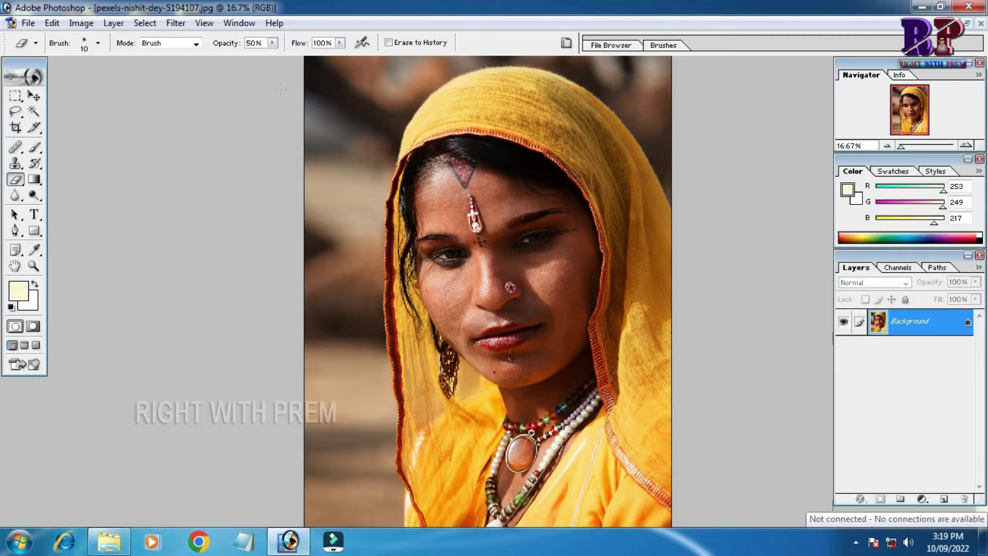
- Hide and re-show the Layers palette from the Window menu, then fit the photo with Ctrl+0
{"action": "left_click", "coordinate": [240, 23]}
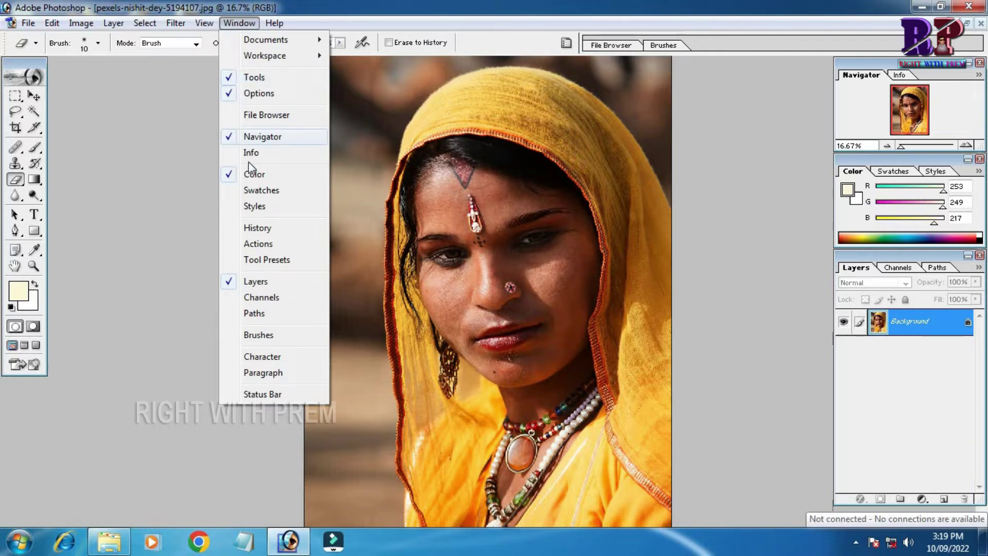
{"action": "left_click", "coordinate": [263, 284]}
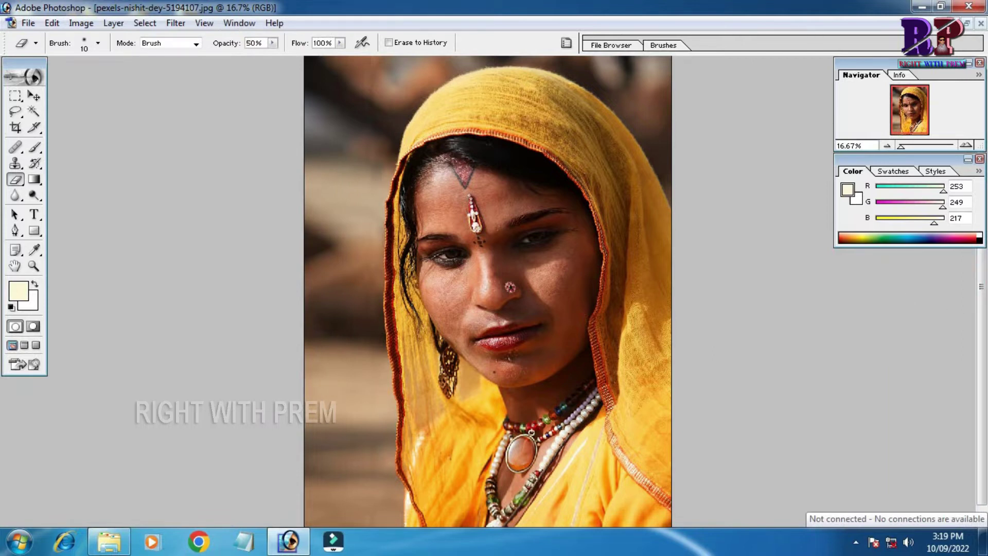
{"action": "left_click", "coordinate": [240, 24]}
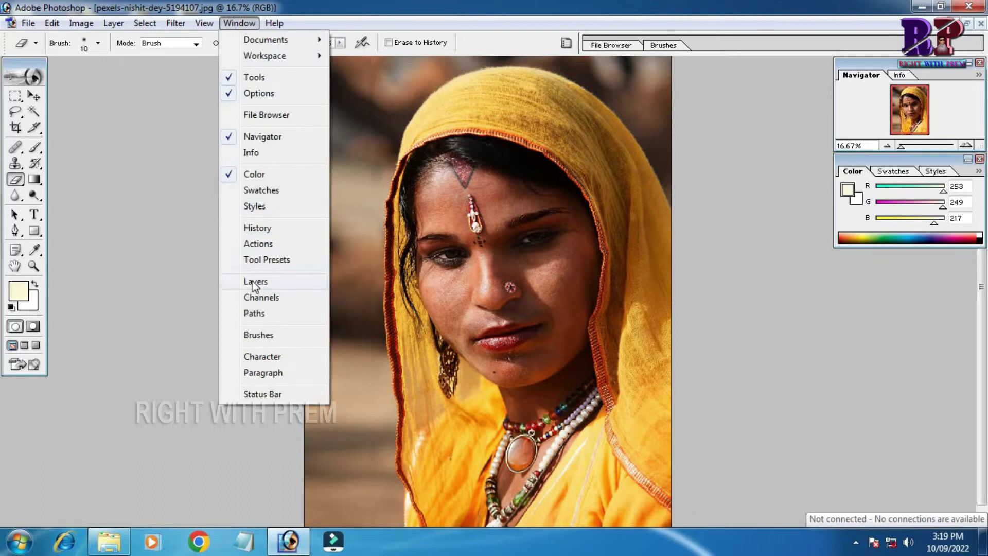
{"action": "left_click", "coordinate": [255, 282]}
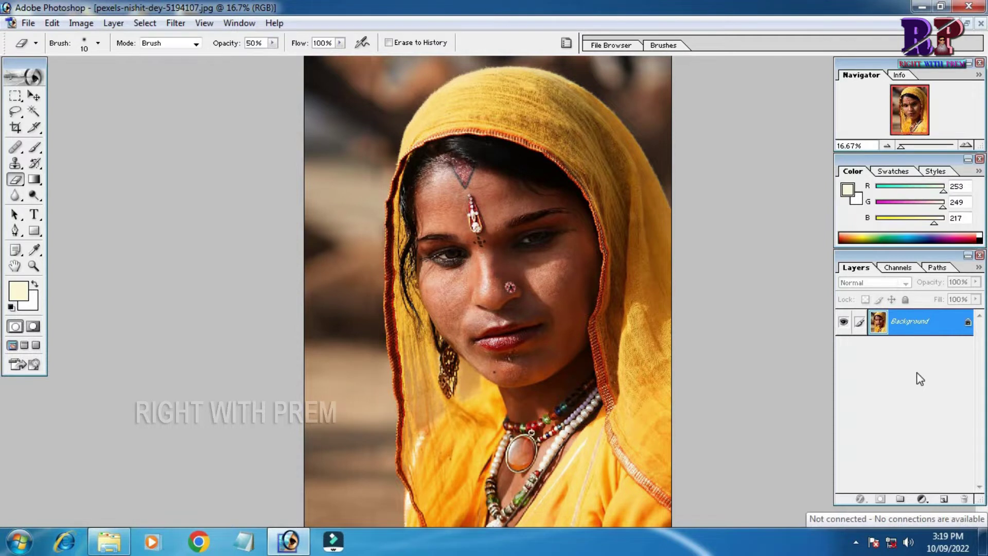
{"action": "key", "text": "ctrl+0"}
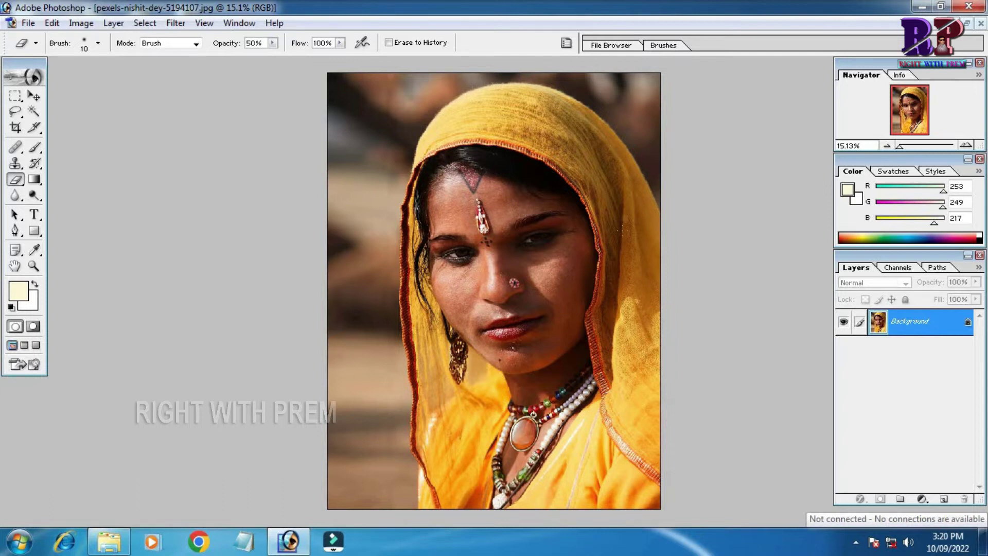
- Open Image > Adjustments > Levels, choose the Red channel, and set its black input to 9
{"action": "left_click", "coordinate": [88, 24]}
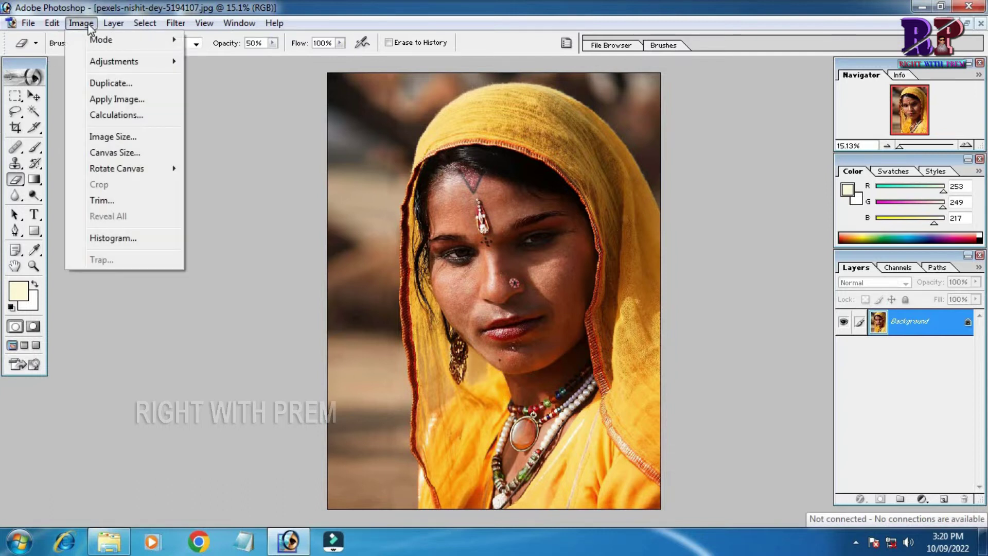
{"action": "mouse_move", "coordinate": [113, 61]}
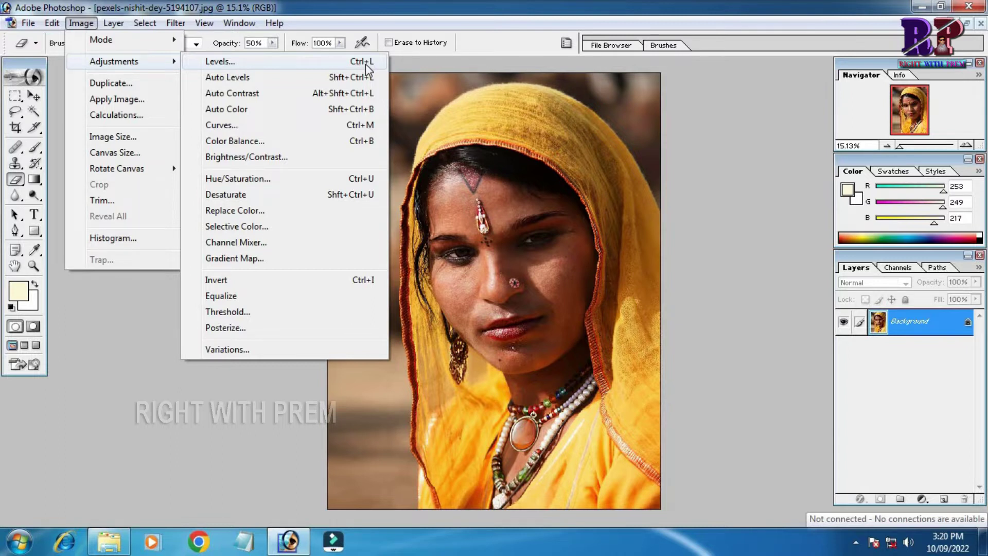
{"action": "left_click", "coordinate": [366, 62]}
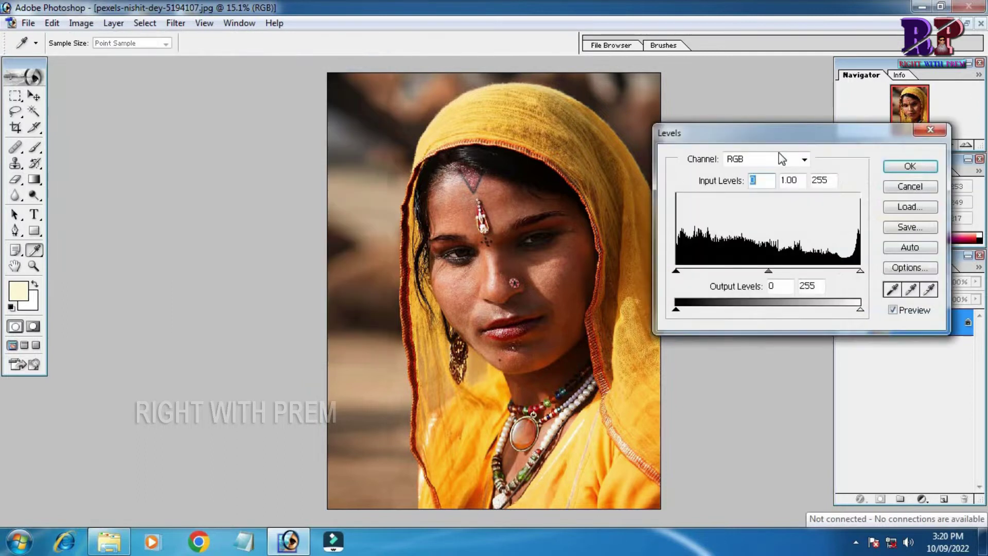
{"action": "left_click_drag", "start_coordinate": [793, 140], "coordinate": [798, 105]}
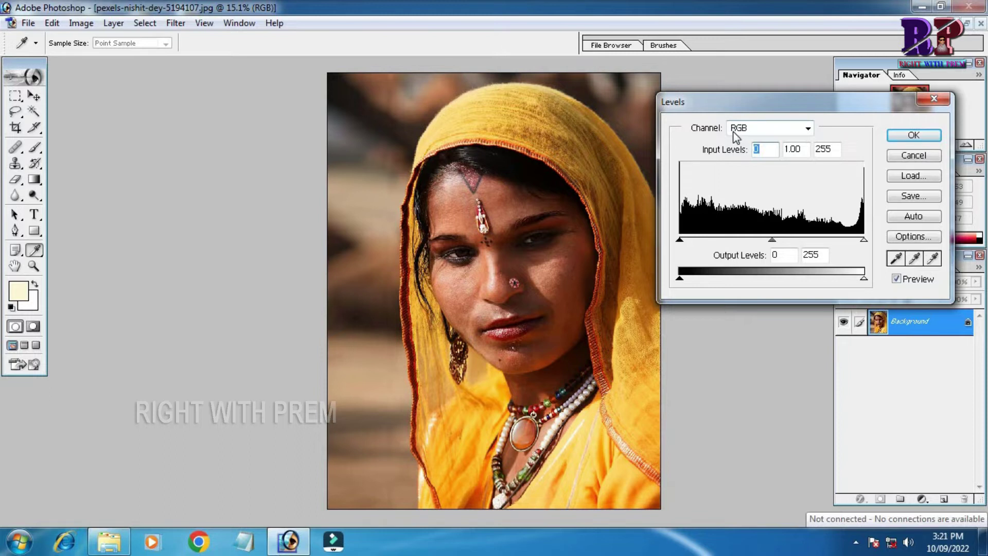
{"action": "left_click", "coordinate": [809, 129]}
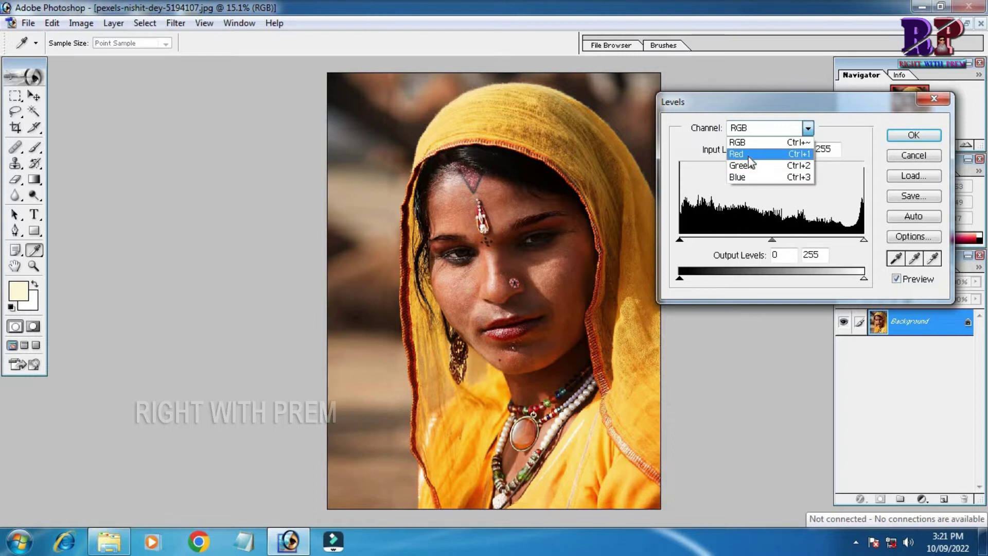
{"action": "left_click", "coordinate": [749, 156]}
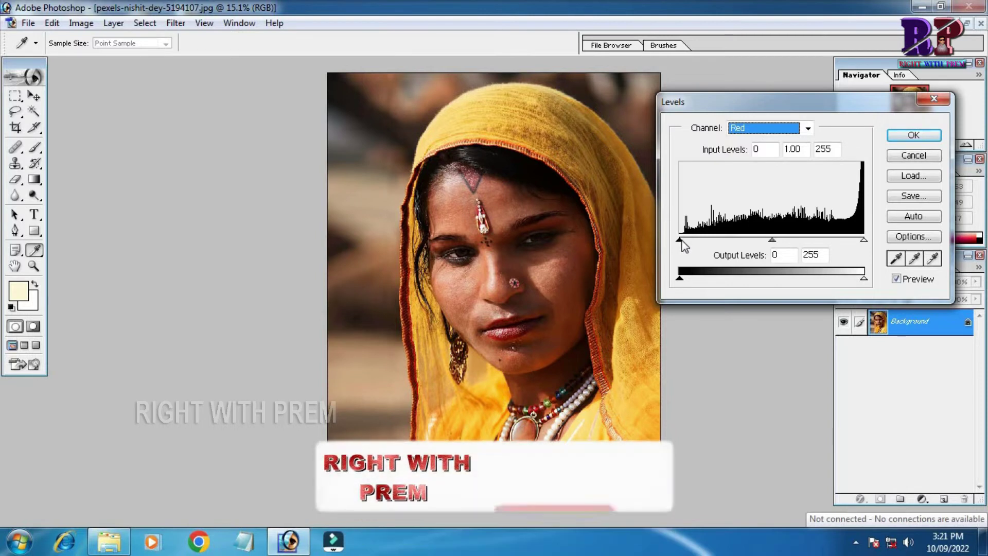
{"action": "left_click_drag", "start_coordinate": [681, 241], "coordinate": [687, 240]}
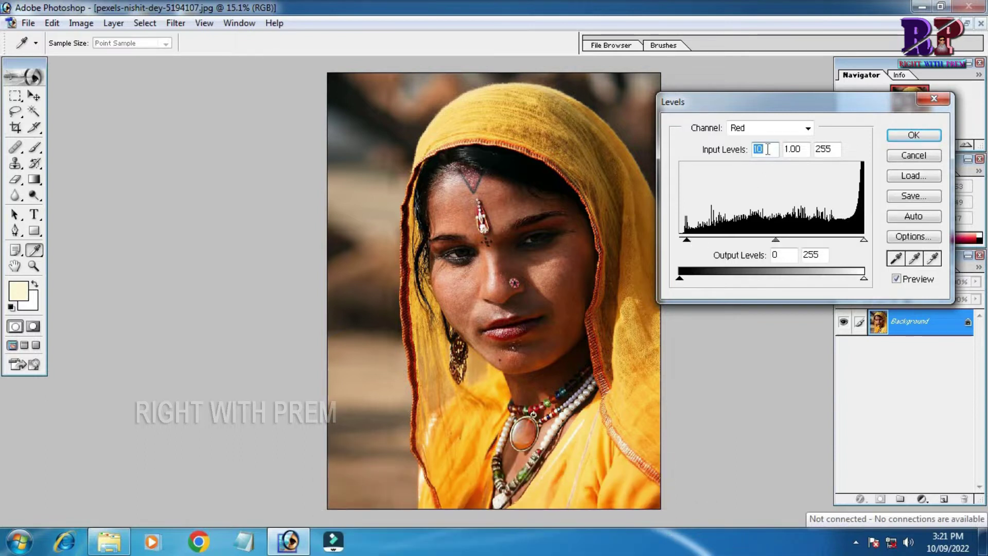
{"action": "left_click_drag", "start_coordinate": [686, 241], "coordinate": [686, 242]}
- In Levels, set the Green channel's white input to 232
{"action": "left_click", "coordinate": [774, 128]}
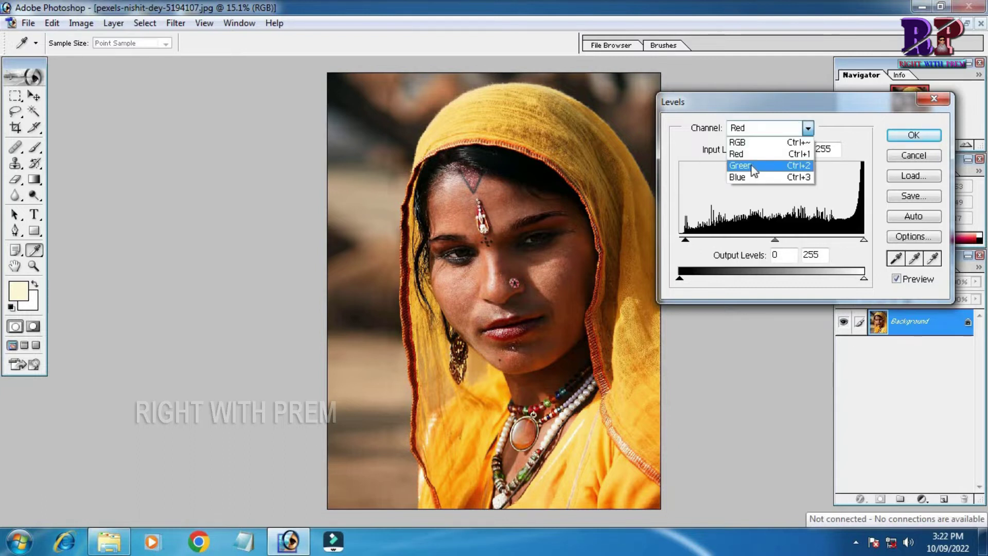
{"action": "left_click", "coordinate": [752, 167]}
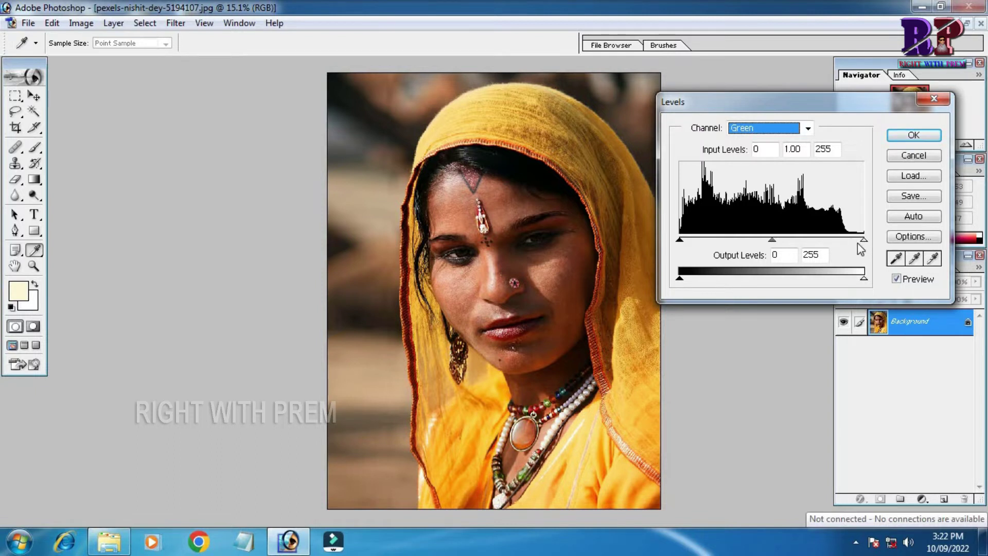
{"action": "left_click_drag", "start_coordinate": [863, 240], "coordinate": [845, 236]}
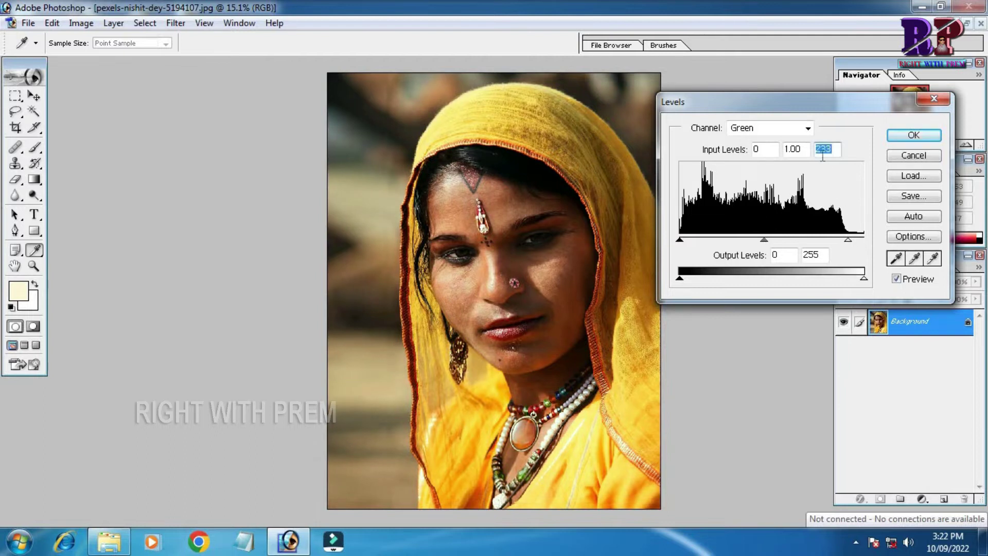
{"action": "left_click_drag", "start_coordinate": [848, 240], "coordinate": [846, 239]}
{"action": "left_click", "coordinate": [847, 239]}
{"action": "left_click_drag", "start_coordinate": [847, 239], "coordinate": [849, 247]}
- Set the Blue channel's white input to 183 to warm the image
{"action": "left_click", "coordinate": [780, 130]}
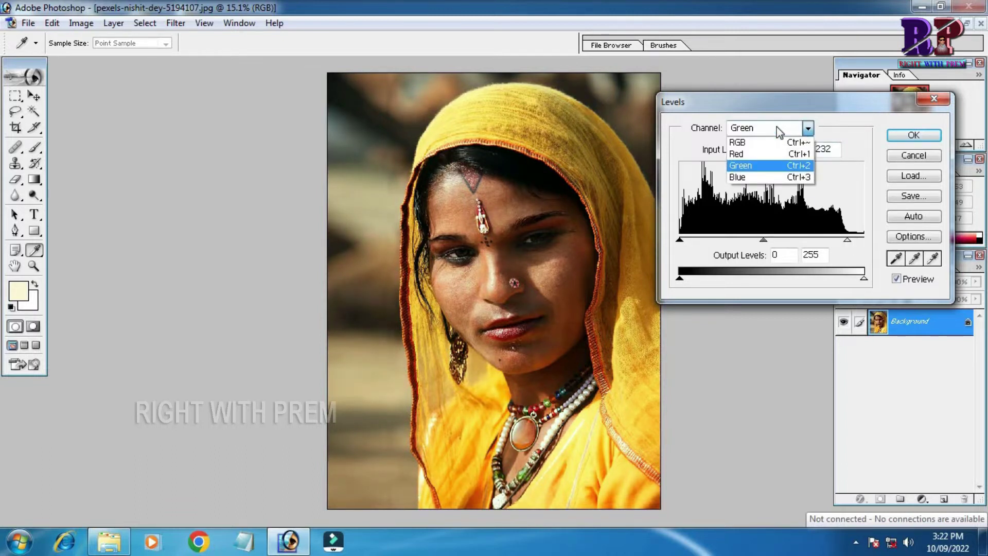
{"action": "left_click", "coordinate": [760, 179]}
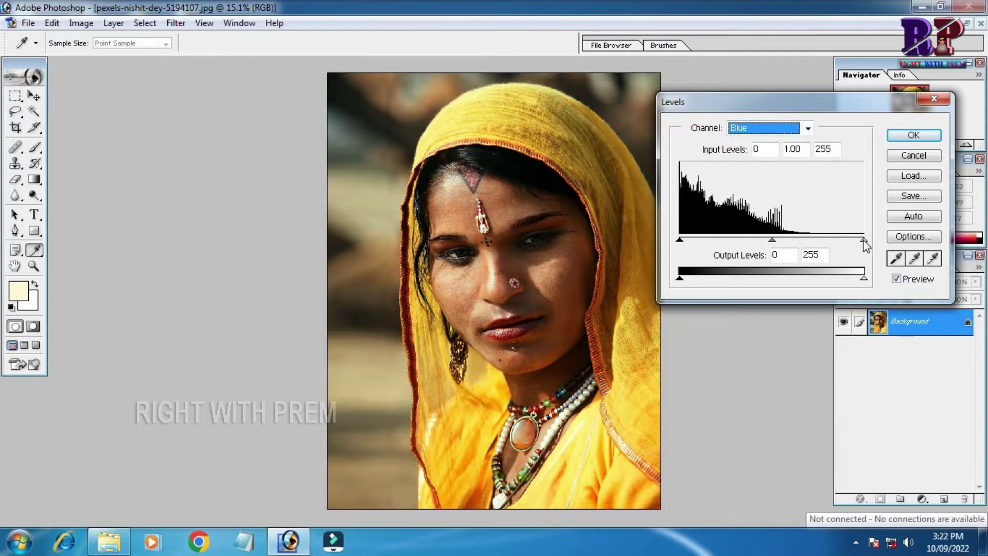
{"action": "left_click_drag", "start_coordinate": [864, 241], "coordinate": [816, 241]}
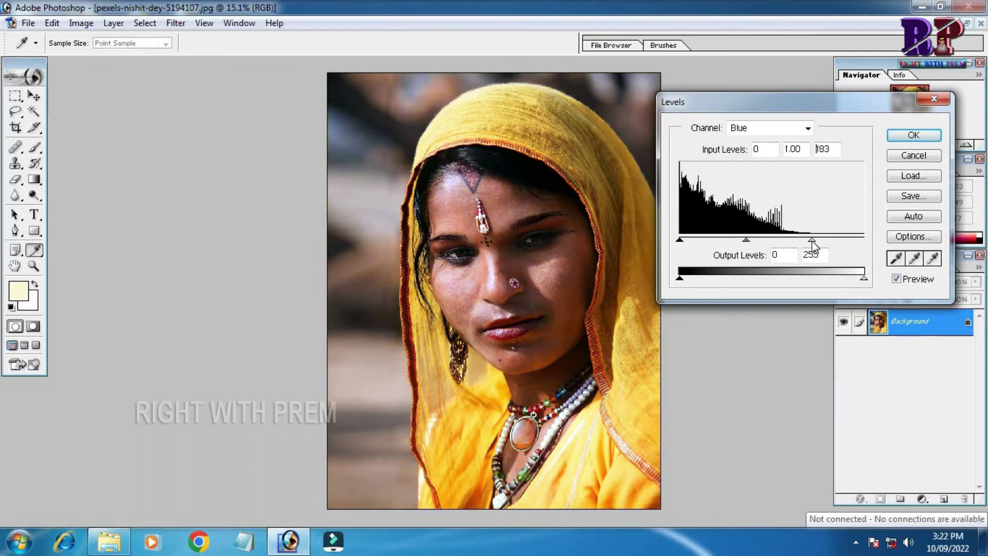
{"action": "left_click_drag", "start_coordinate": [813, 246], "coordinate": [813, 245]}
- Set the RGB composite inputs to 5 and 251, then apply Levels
{"action": "left_click", "coordinate": [767, 128]}
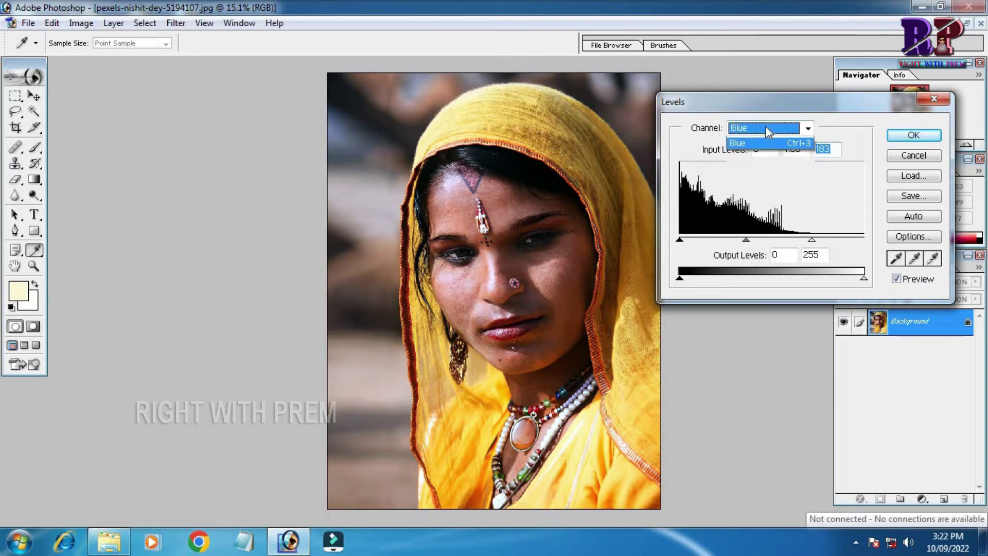
{"action": "left_click", "coordinate": [750, 143]}
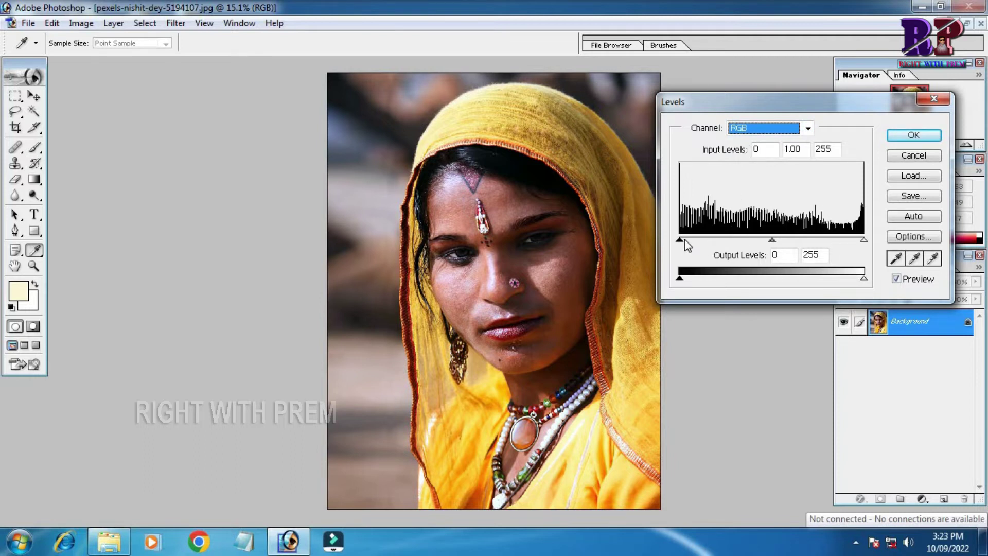
{"action": "left_click_drag", "start_coordinate": [680, 239], "coordinate": [683, 240]}
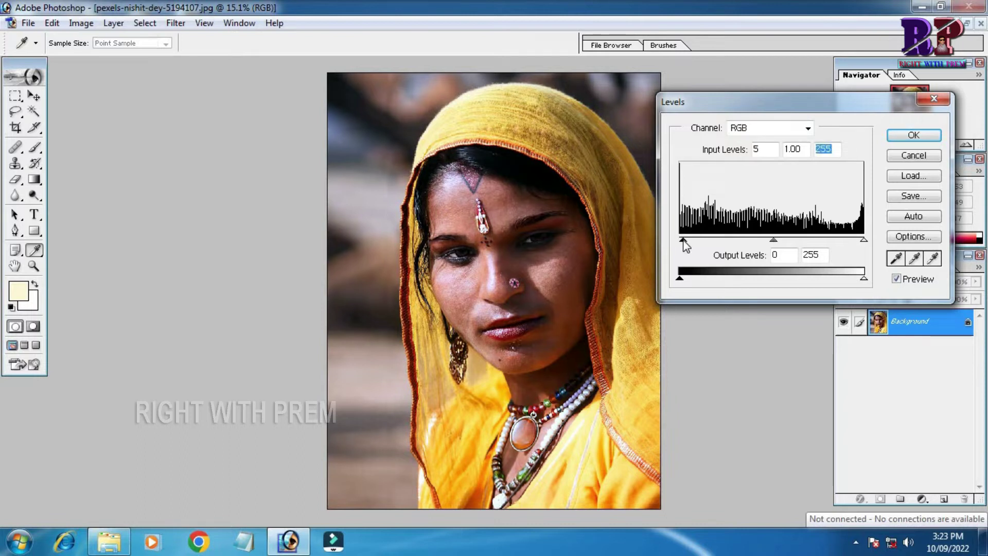
{"action": "left_click", "coordinate": [683, 241]}
{"action": "left_click_drag", "start_coordinate": [863, 242], "coordinate": [861, 242]}
{"action": "left_click", "coordinate": [861, 242]}
{"action": "left_click", "coordinate": [914, 135]}
- Pan over the forehead, eyes, cheek, lips and chin at 106%, then zoom back out
{"action": "key", "text": "e"}
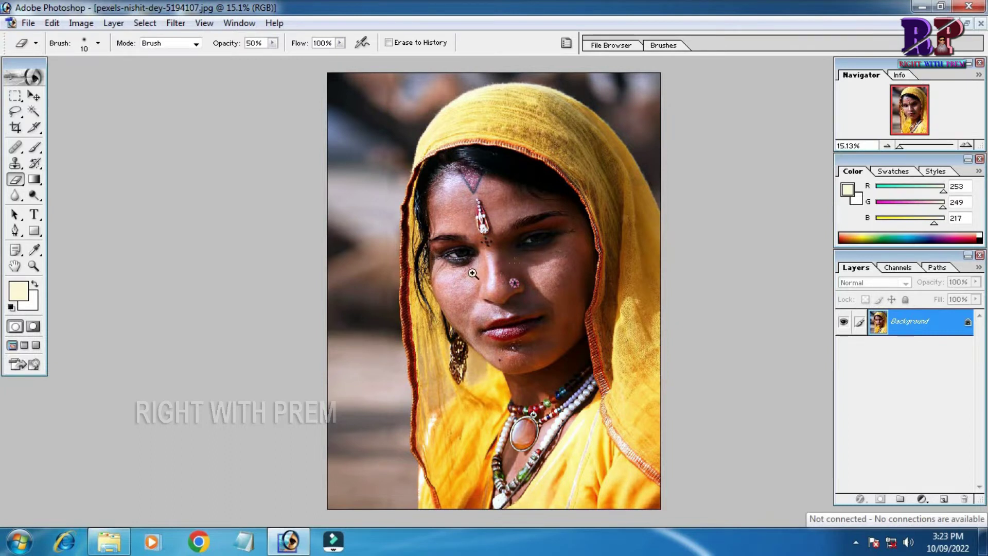
{"action": "left_click_drag", "start_coordinate": [437, 266], "coordinate": [575, 329]}
{"action": "mouse_move", "coordinate": [275, 185]}
{"action": "left_mouse_down"}
{"action": "mouse_move", "coordinate": [380, 269]}
{"action": "mouse_move", "coordinate": [413, 379]}
{"action": "mouse_move", "coordinate": [415, 371]}
{"action": "left_mouse_up"}
{"action": "left_click_drag", "start_coordinate": [594, 212], "coordinate": [550, 324]}
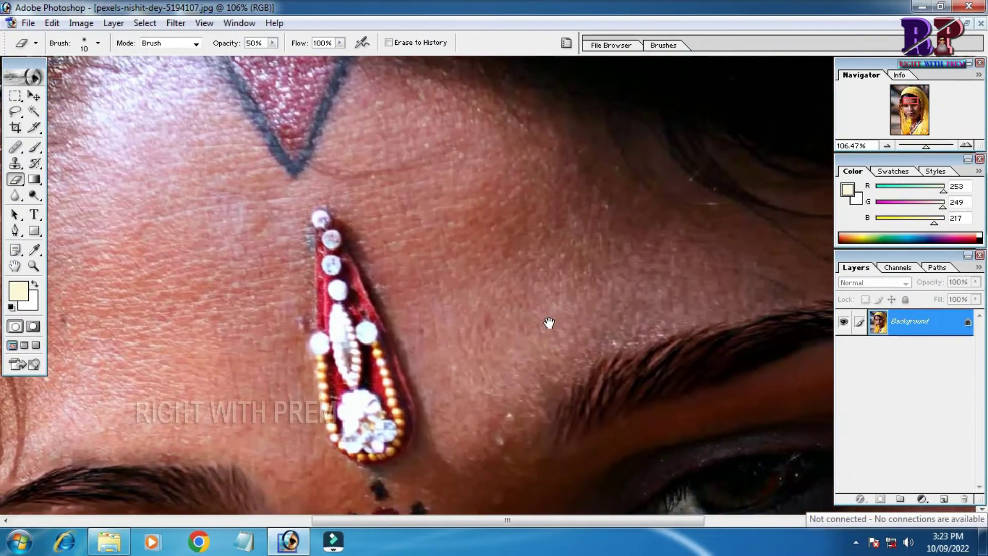
{"action": "mouse_move", "coordinate": [701, 346]}
{"action": "left_mouse_down"}
{"action": "mouse_move", "coordinate": [532, 346]}
{"action": "mouse_move", "coordinate": [556, 221]}
{"action": "left_mouse_up"}
{"action": "left_click_drag", "start_coordinate": [659, 328], "coordinate": [616, 245]}
{"action": "mouse_move", "coordinate": [622, 296]}
{"action": "left_mouse_down"}
{"action": "mouse_move", "coordinate": [666, 208]}
{"action": "mouse_move", "coordinate": [654, 206]}
{"action": "left_mouse_up"}
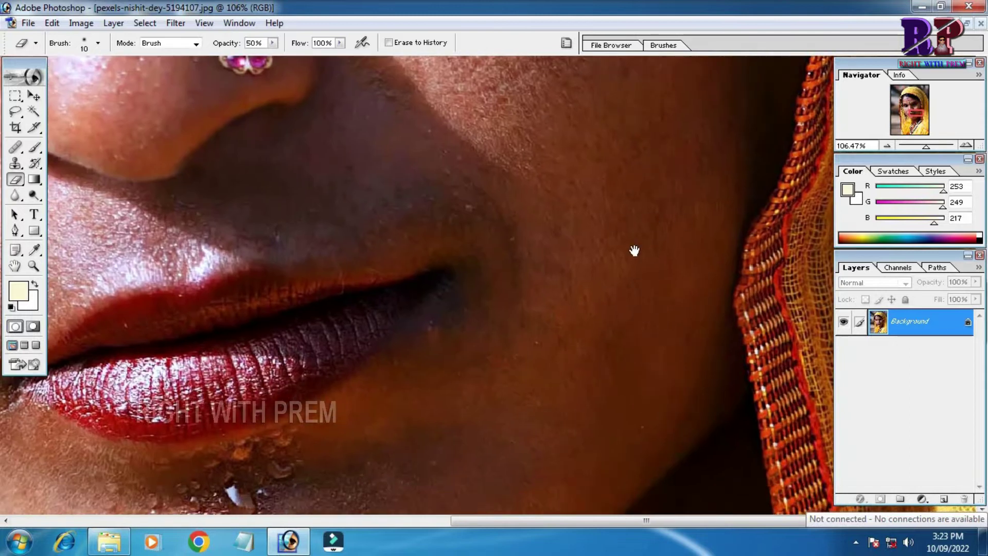
{"action": "left_click_drag", "start_coordinate": [630, 296], "coordinate": [659, 161]}
{"action": "left_click_drag", "start_coordinate": [544, 395], "coordinate": [578, 242]}
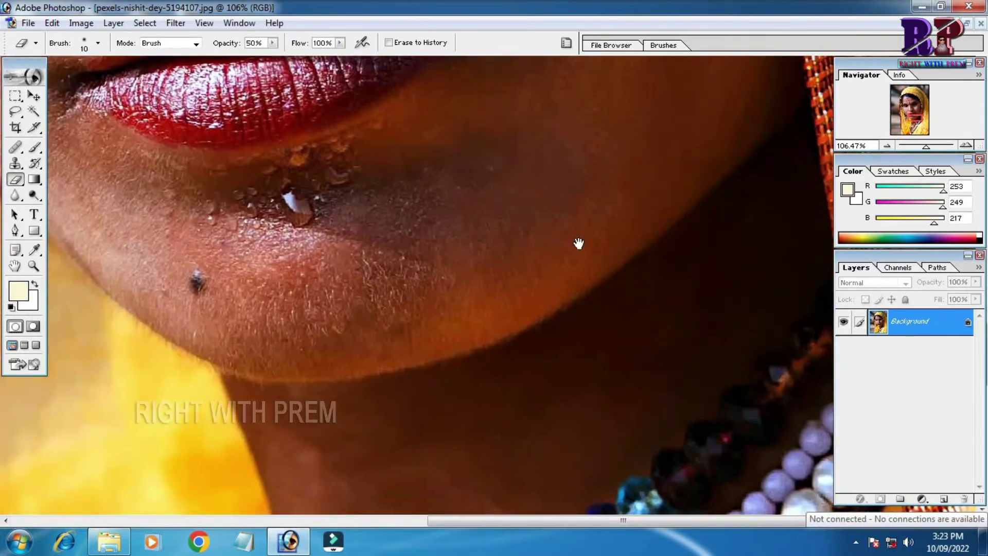
{"action": "key", "text": "ctrl+minus"}
{"action": "key", "text": "ctrl+minus"}
{"action": "key", "text": "ctrl+minus"}
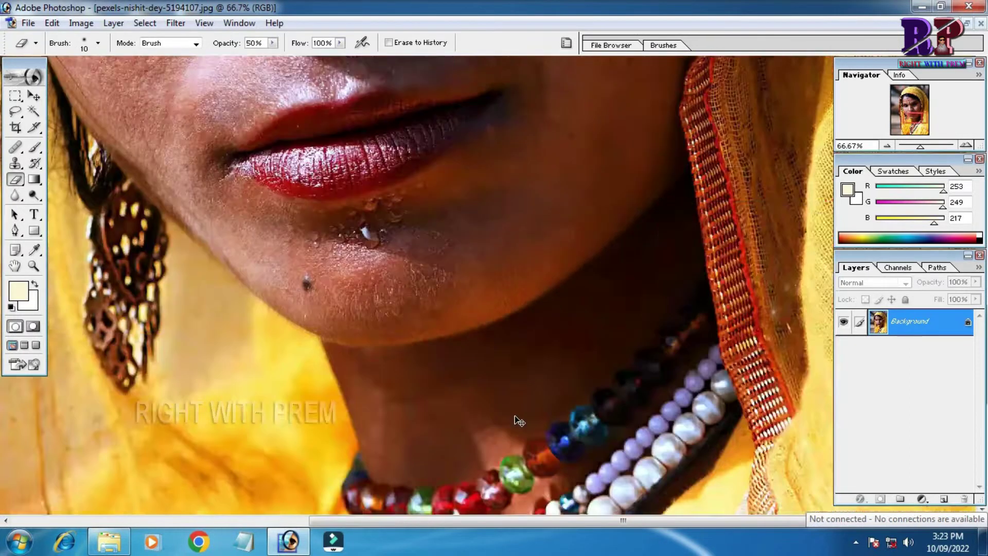
{"action": "key", "text": "ctrl+minus"}
{"action": "key", "text": "ctrl+minus"}
{"action": "key", "text": "ctrl+minus"}
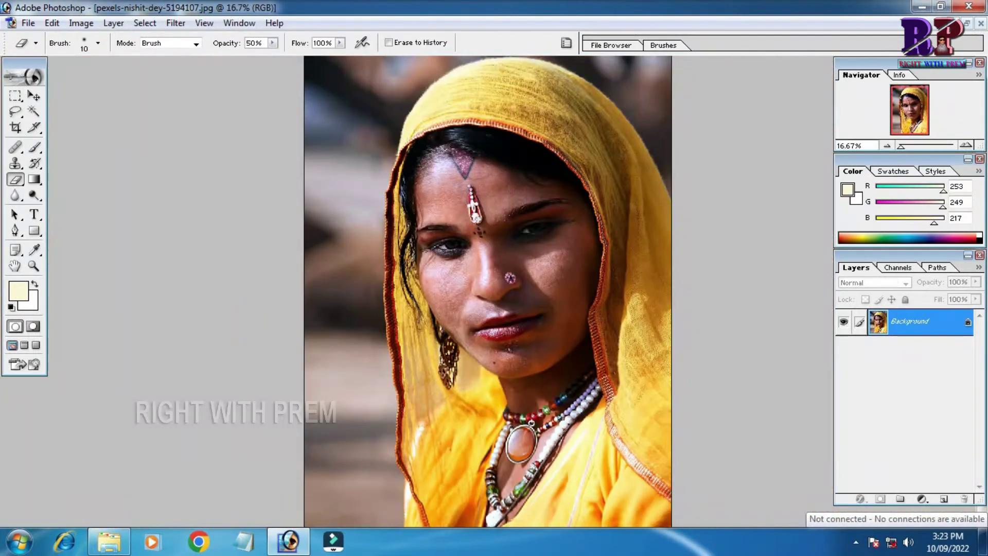
- Browse the Image > Adjustments menu without applying anything, then open the Layer > New submenu
{"action": "left_click", "coordinate": [81, 23]}
{"action": "mouse_move", "coordinate": [115, 61]}
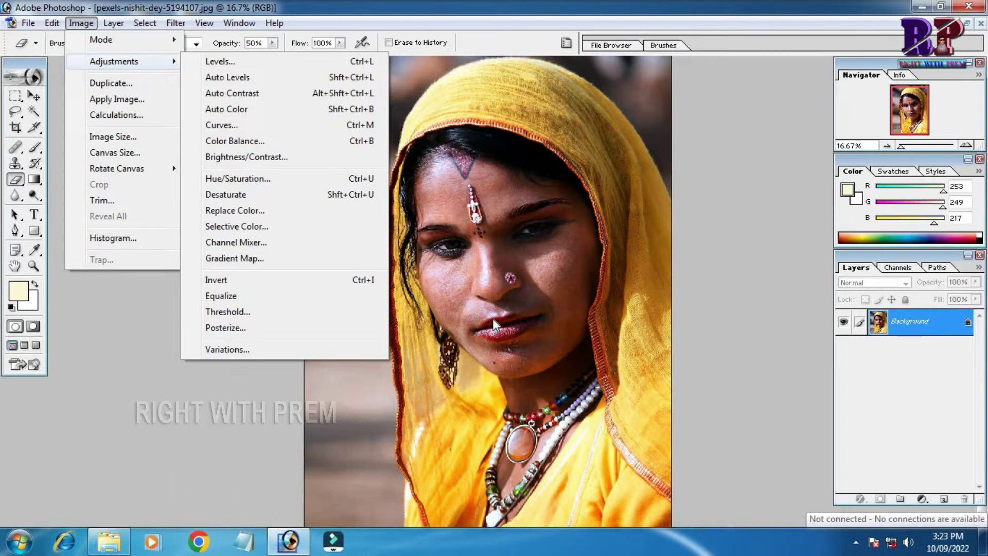
{"action": "left_click", "coordinate": [710, 304]}
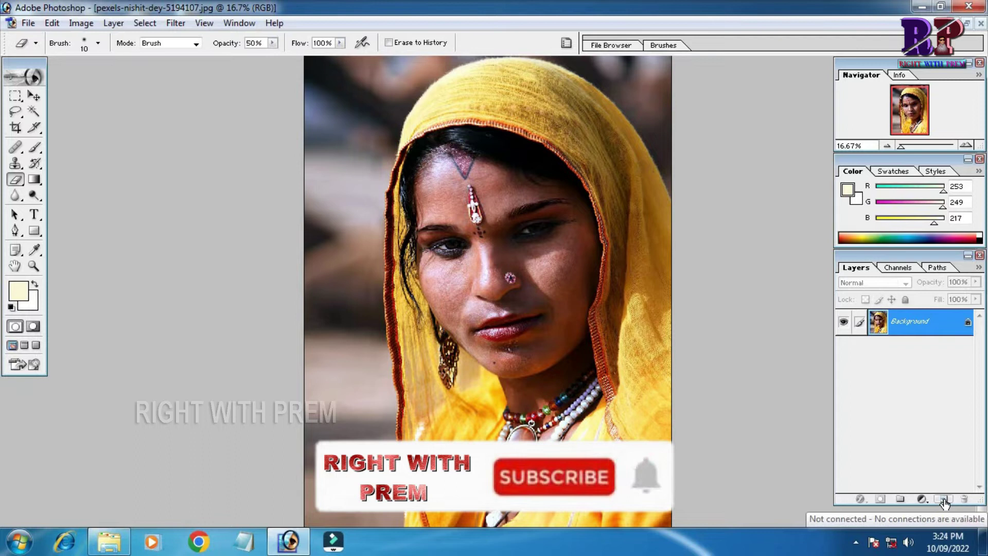
{"action": "left_click", "coordinate": [115, 25]}
{"action": "mouse_move", "coordinate": [133, 39]}
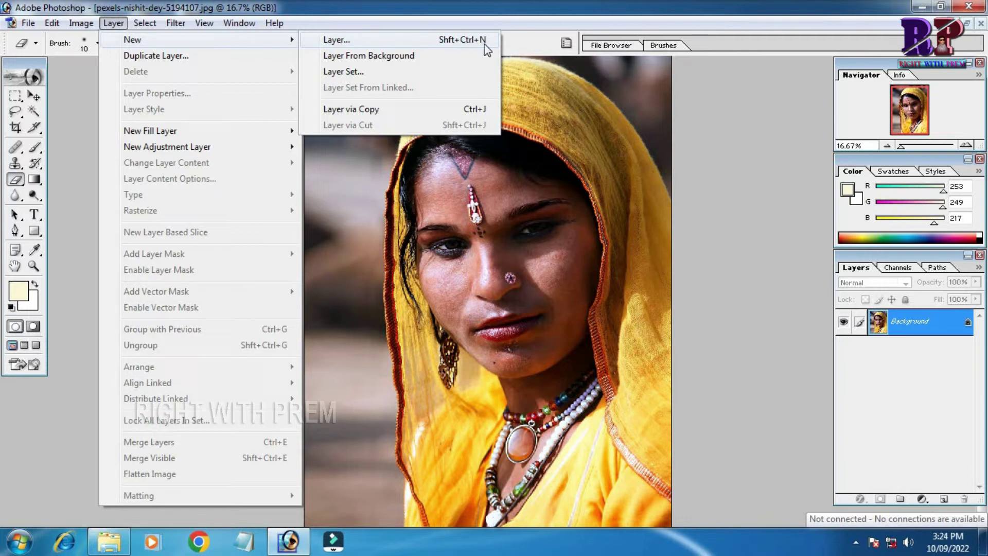
- Start a new layer, Layer 1, with its colour label set to Red
{"action": "left_click", "coordinate": [426, 41]}
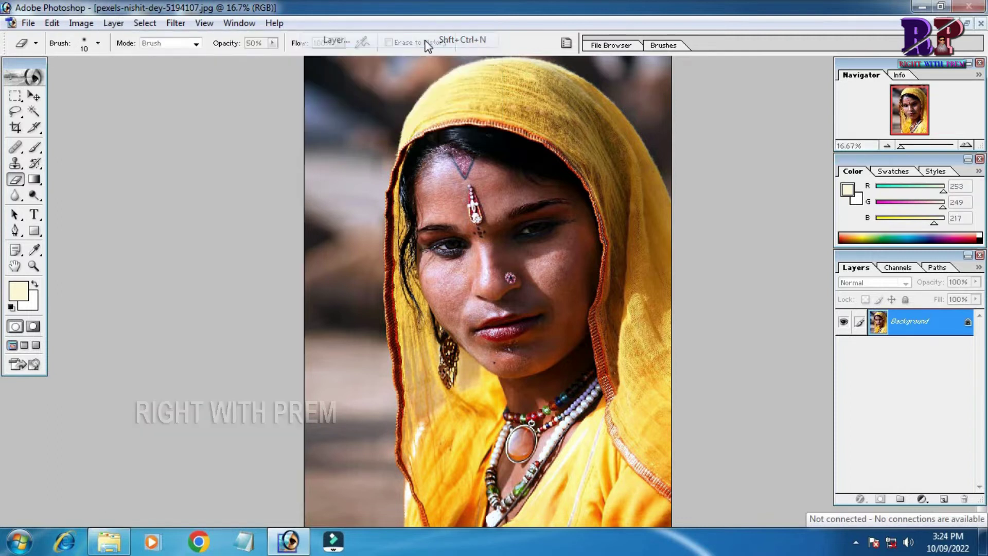
{"action": "mouse_move", "coordinate": [641, 119]}
{"action": "left_mouse_down"}
{"action": "mouse_move", "coordinate": [651, 147]}
{"action": "mouse_move", "coordinate": [675, 134]}
{"action": "left_mouse_up"}
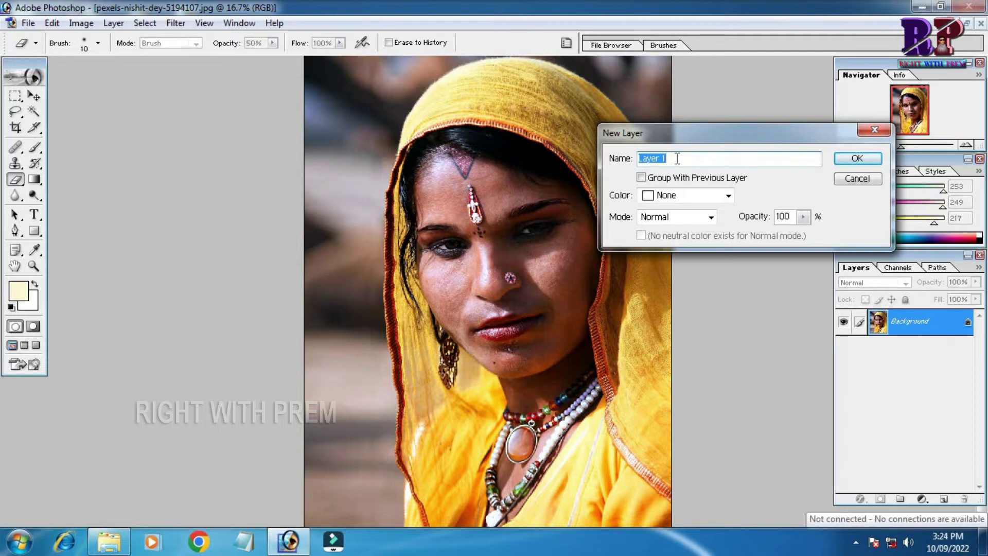
{"action": "left_click", "coordinate": [728, 195]}
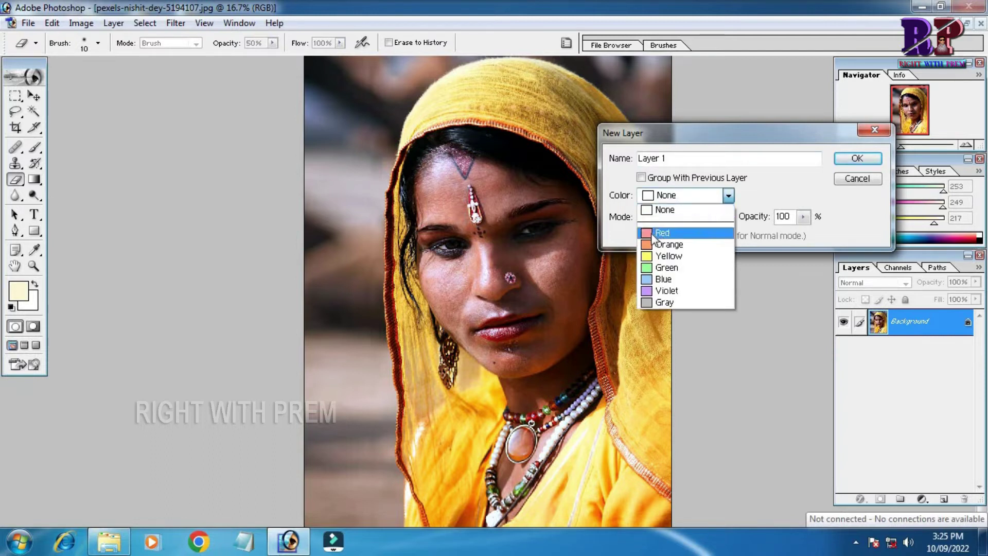
{"action": "left_click", "coordinate": [654, 237]}
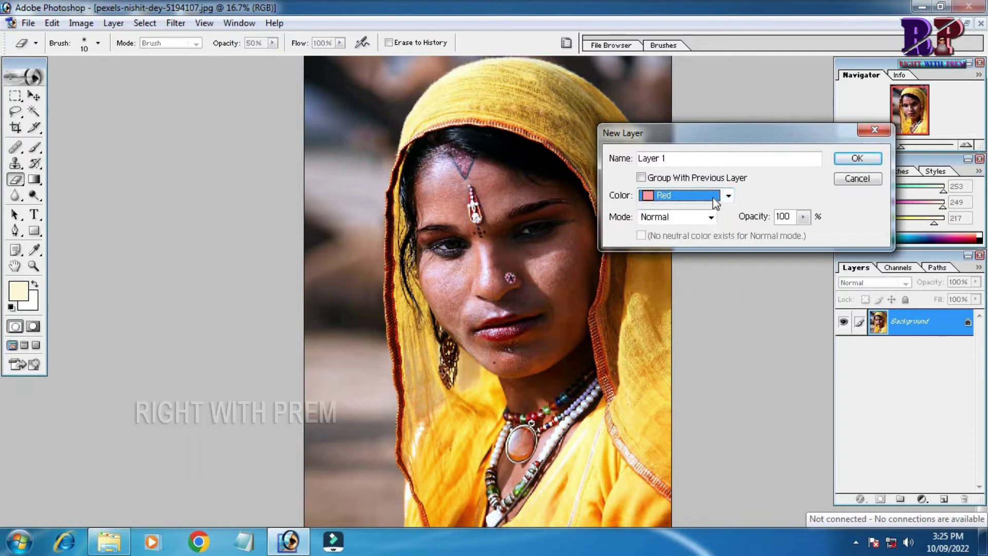
{"action": "left_click", "coordinate": [730, 197]}
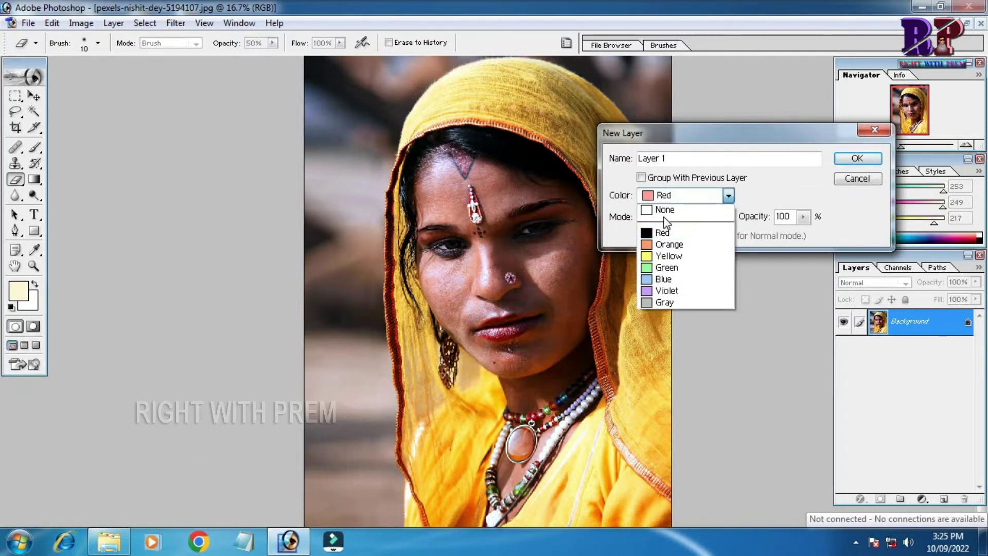
{"action": "left_click", "coordinate": [651, 196]}
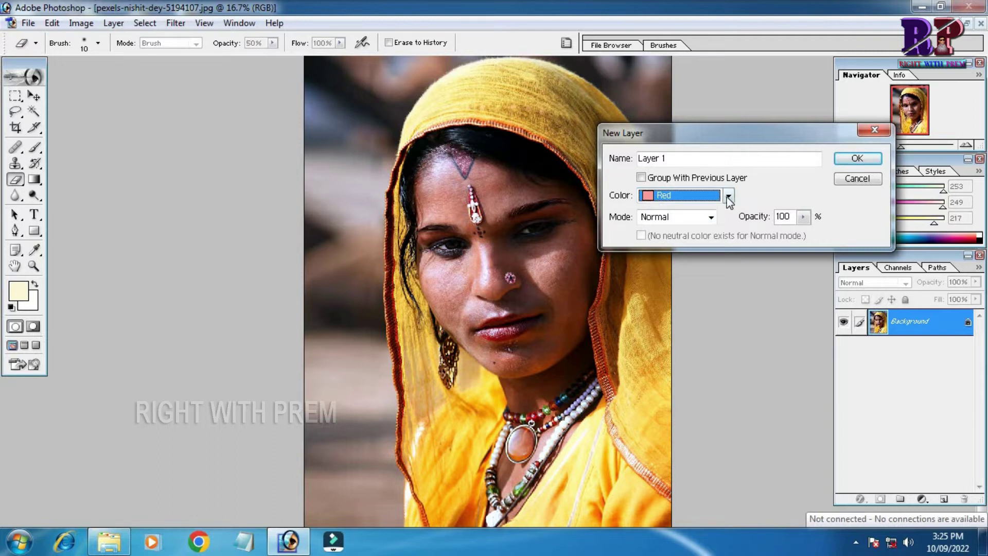
{"action": "left_click", "coordinate": [859, 158]}
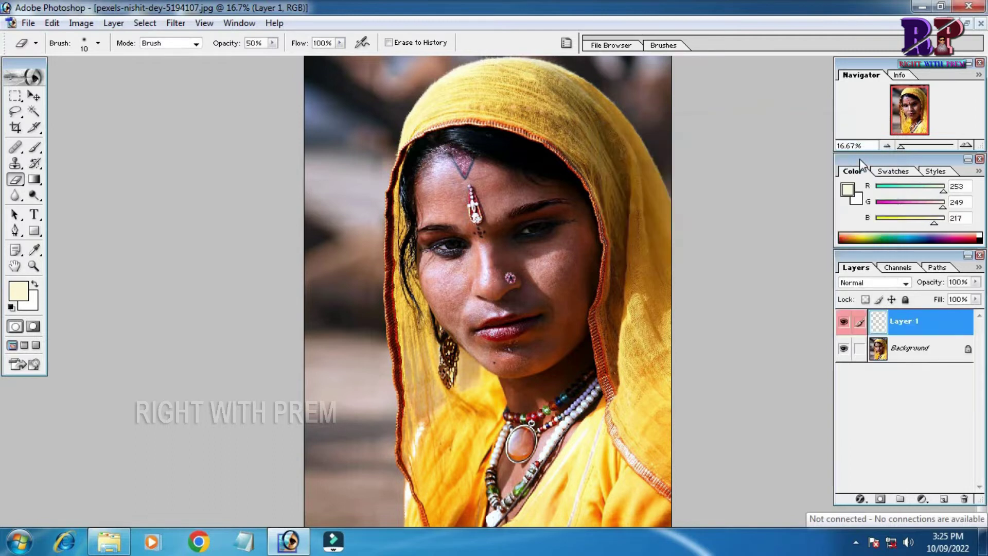
{"action": "left_click", "coordinate": [844, 323]}
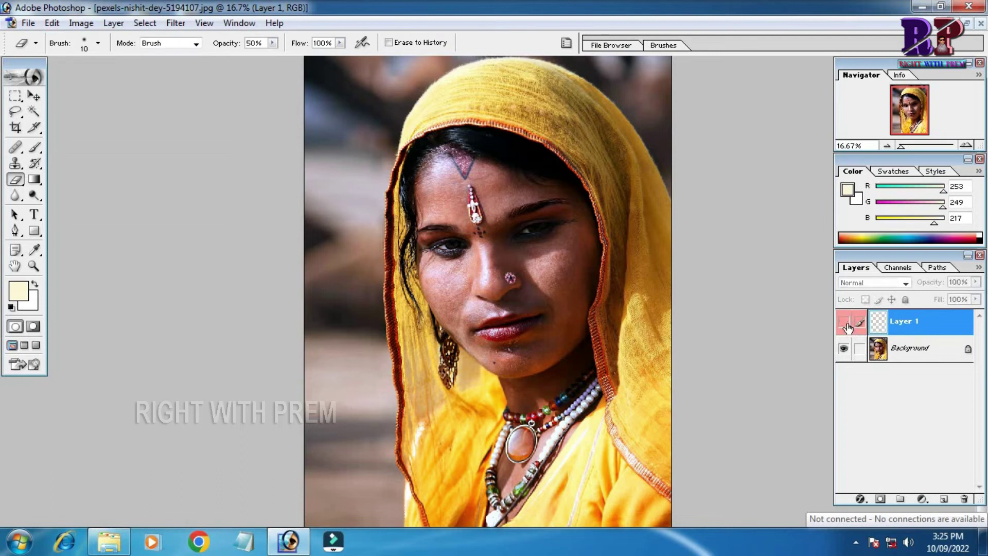
{"action": "left_click", "coordinate": [847, 327]}
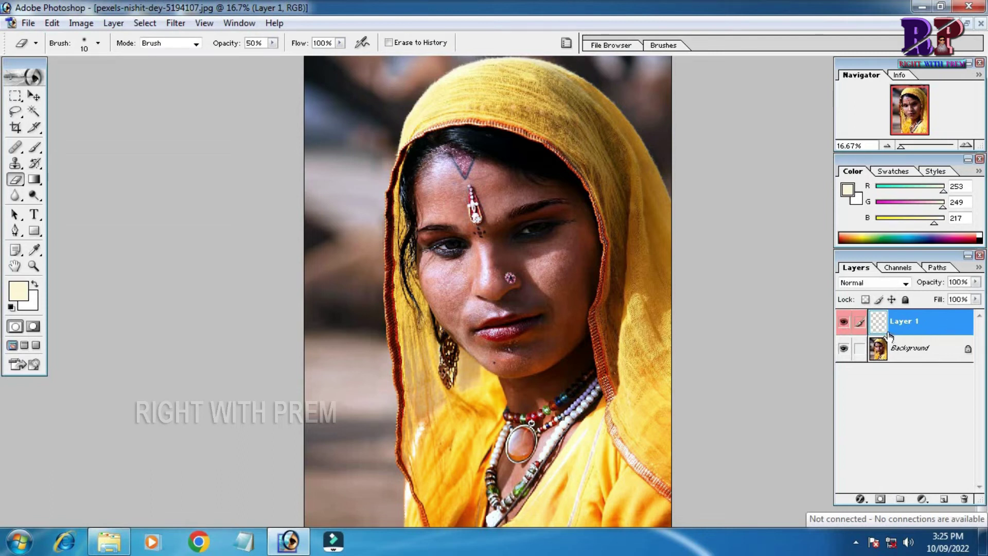
{"action": "left_click", "coordinate": [844, 350]}
{"action": "left_click", "coordinate": [844, 325]}
{"action": "left_click", "coordinate": [844, 327]}
{"action": "left_click", "coordinate": [844, 326]}
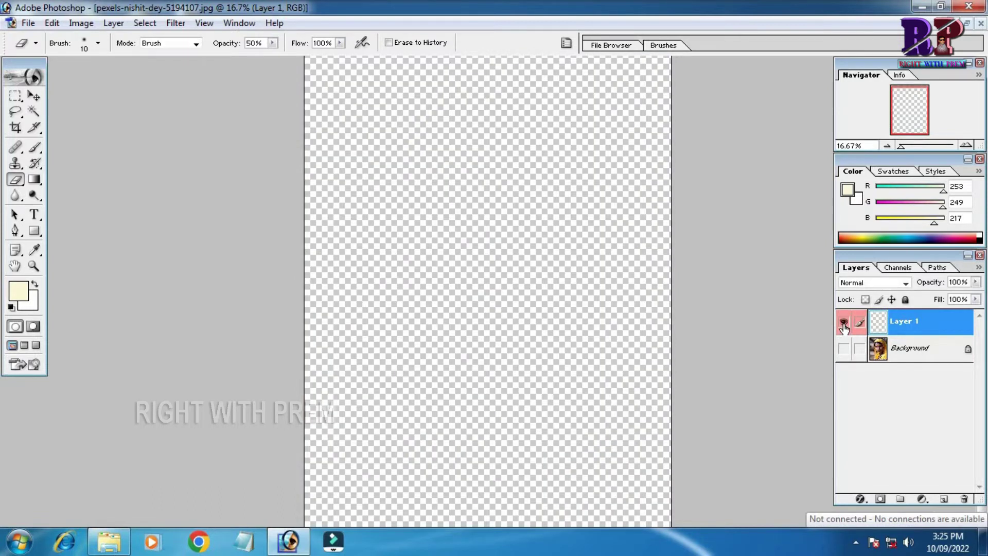
{"action": "left_click", "coordinate": [845, 350]}
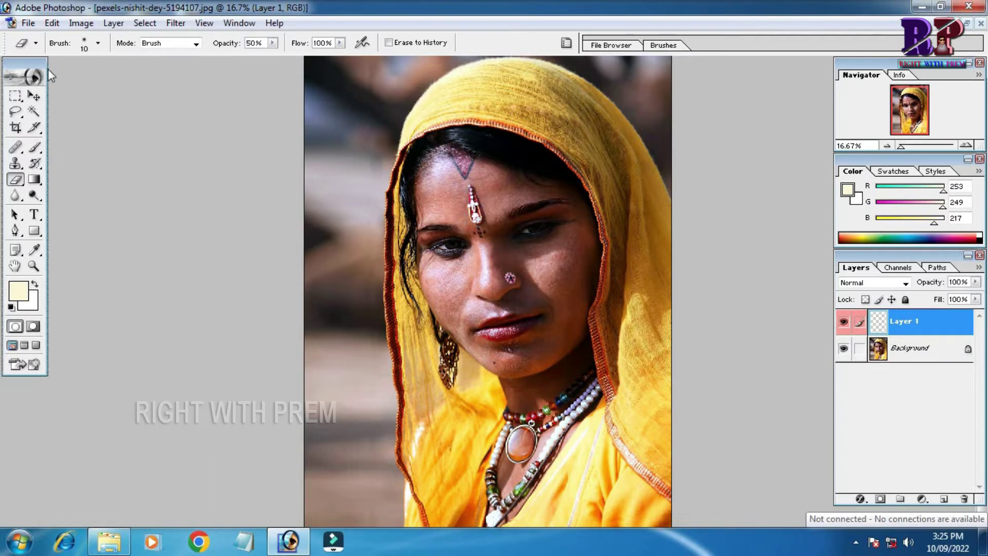
{"action": "left_click_drag", "start_coordinate": [29, 69], "coordinate": [52, 69]}
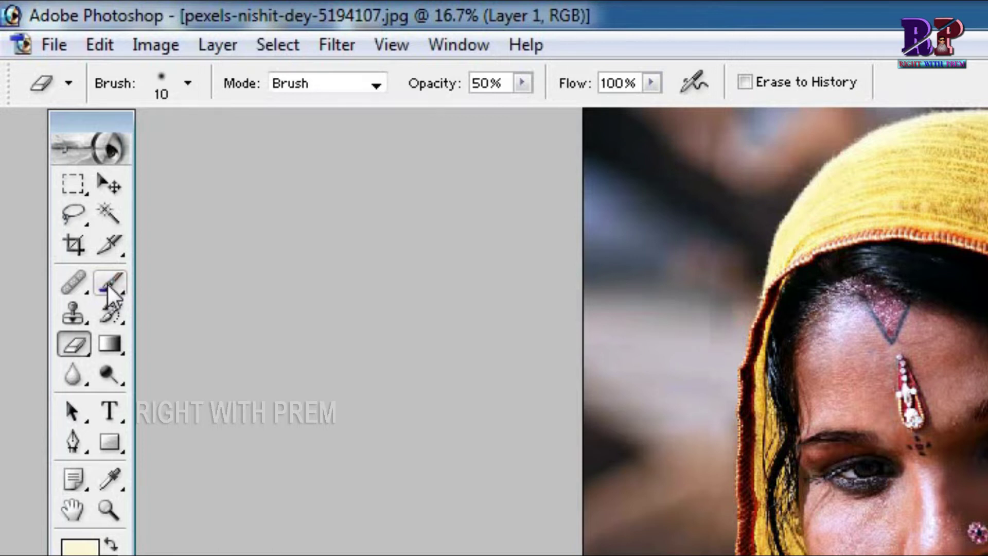
- Select the Brush tool with the 9 px soft preset enlarged to 83 px master diameter
{"action": "left_click", "coordinate": [108, 287]}
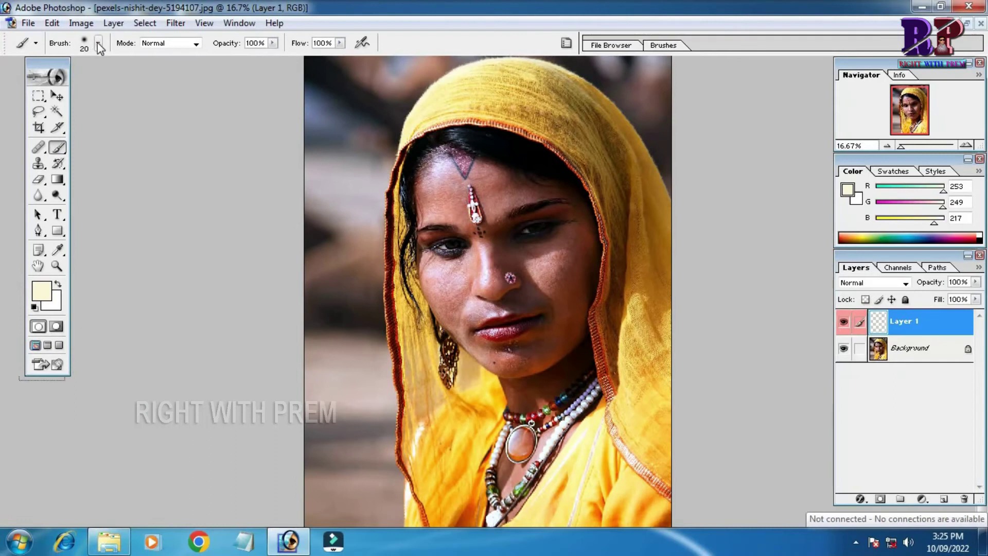
{"action": "left_click", "coordinate": [98, 44]}
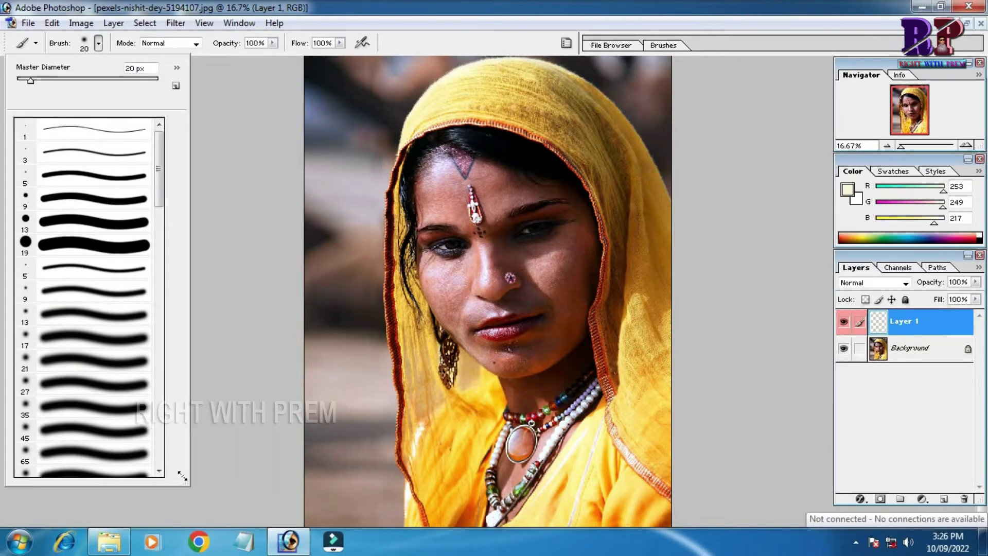
{"action": "left_click_drag", "start_coordinate": [188, 485], "coordinate": [228, 206]}
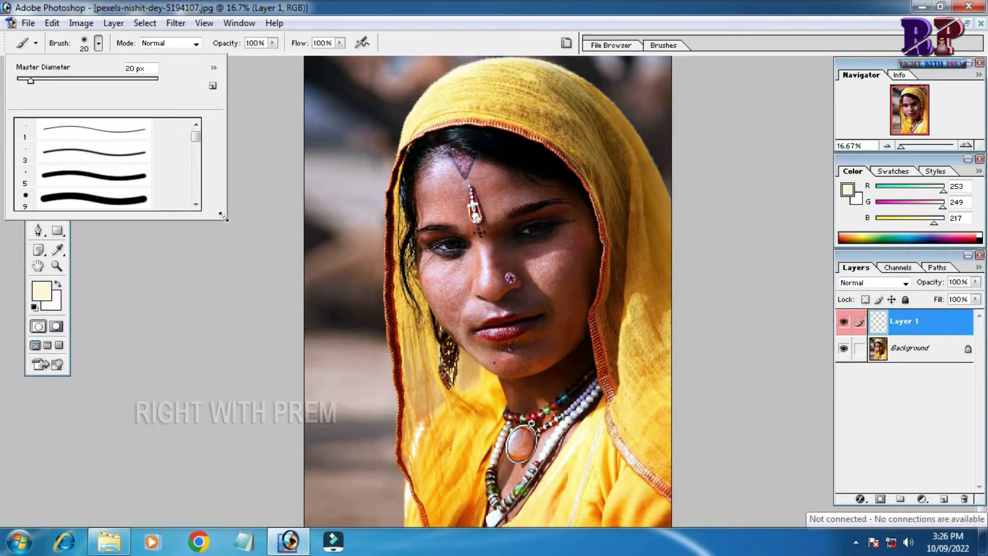
{"action": "left_click_drag", "start_coordinate": [223, 216], "coordinate": [195, 493]}
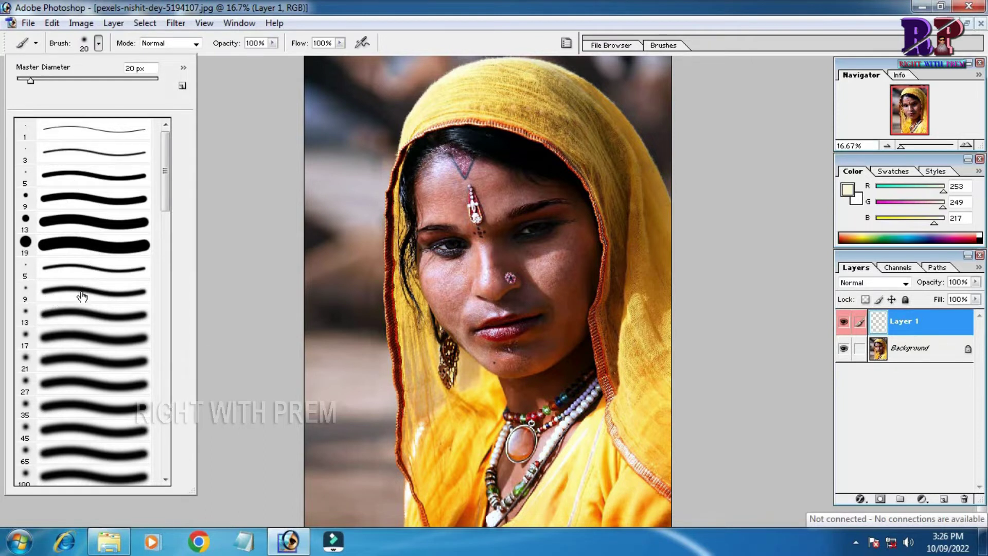
{"action": "left_click", "coordinate": [64, 292]}
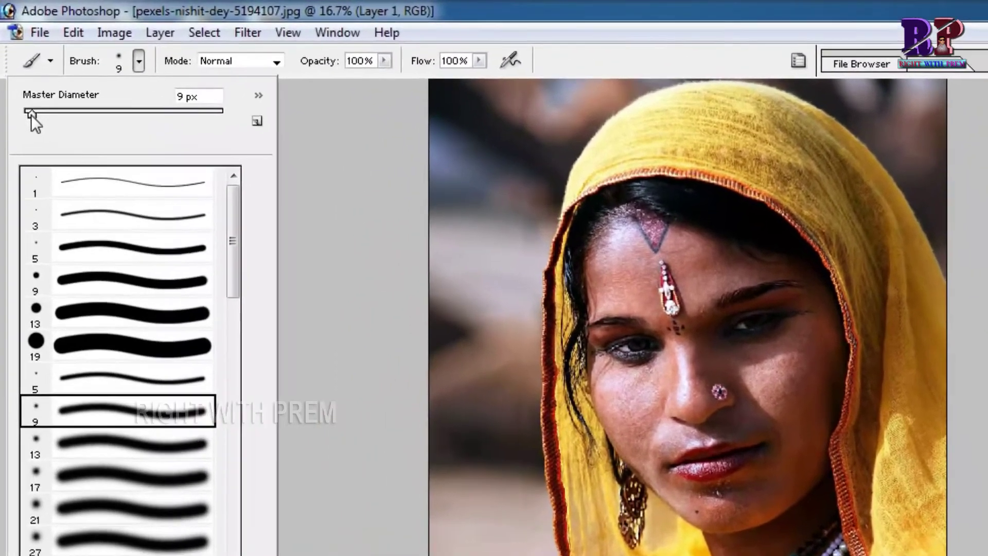
{"action": "left_click_drag", "start_coordinate": [22, 81], "coordinate": [32, 82]}
{"action": "left_click_drag", "start_coordinate": [49, 122], "coordinate": [71, 123]}
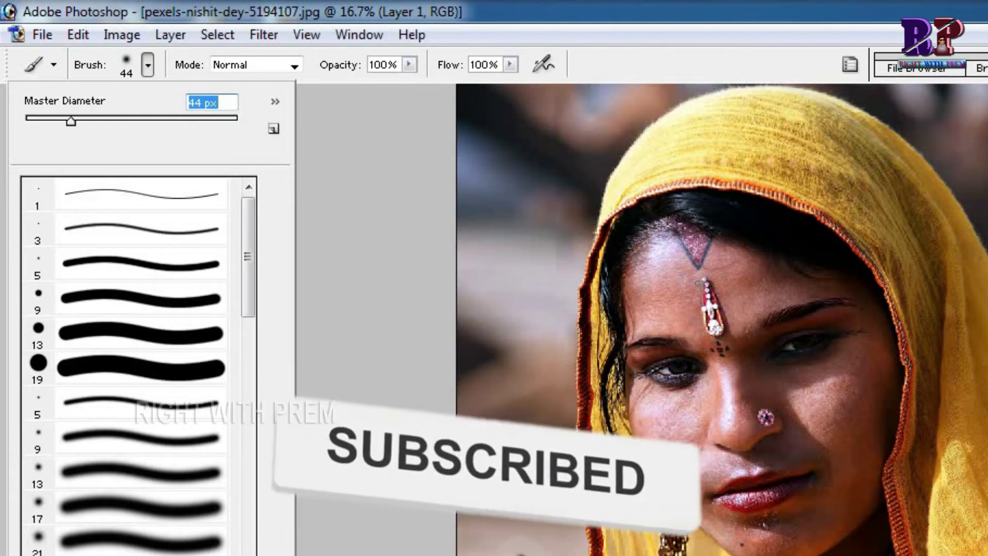
{"action": "left_click_drag", "start_coordinate": [72, 121], "coordinate": [112, 124]}
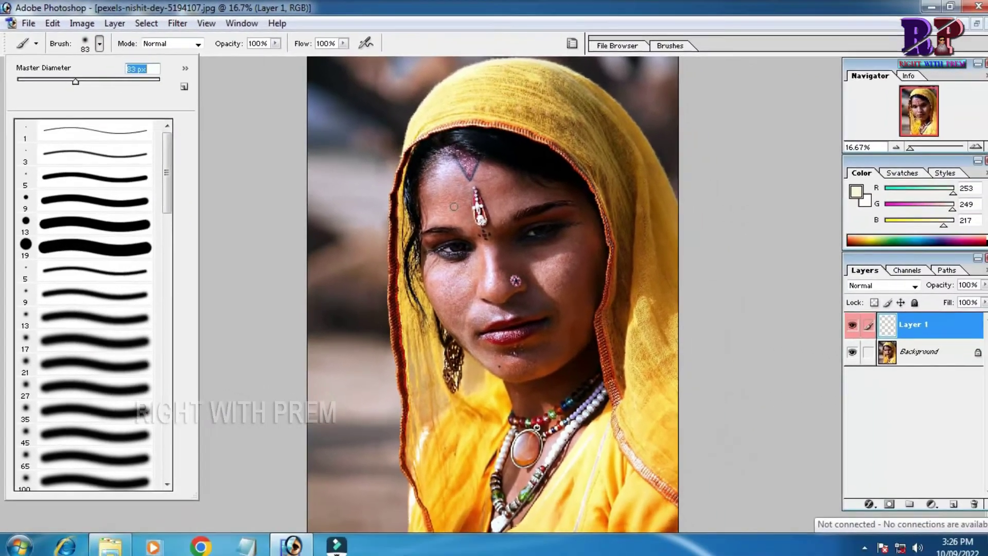
{"action": "left_click", "coordinate": [454, 207]}
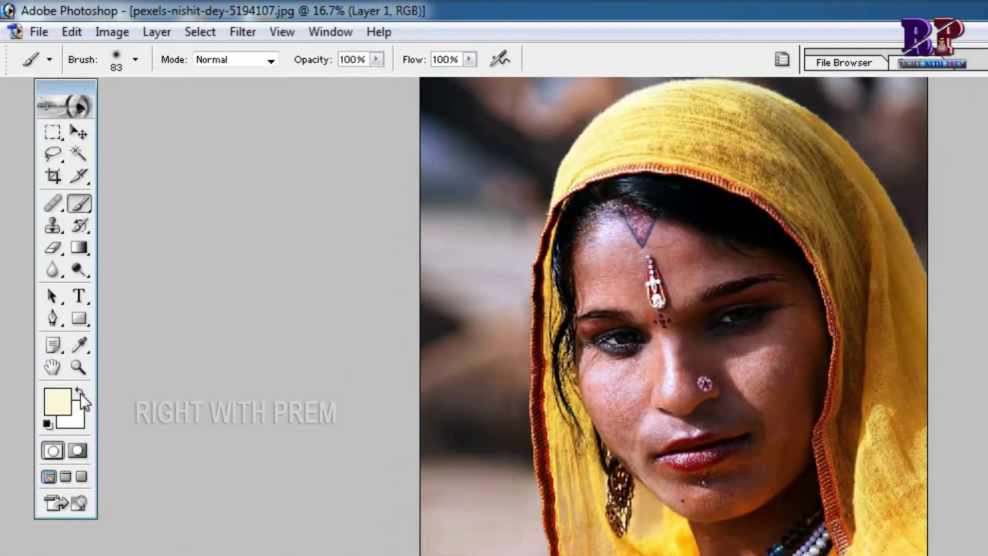
- Set the foreground colour to pale cream FDFAE5 (R253 G250 B229) in the Color Picker
{"action": "left_click", "coordinate": [82, 393]}
{"action": "left_click", "coordinate": [80, 393]}
{"action": "left_click", "coordinate": [60, 404]}
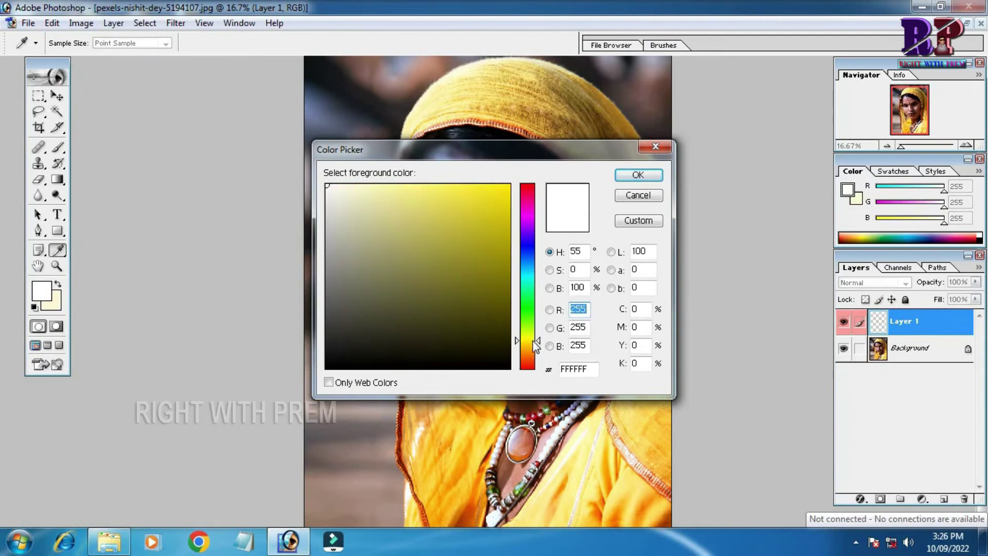
{"action": "left_click_drag", "start_coordinate": [536, 346], "coordinate": [535, 348]}
{"action": "left_click", "coordinate": [350, 187]}
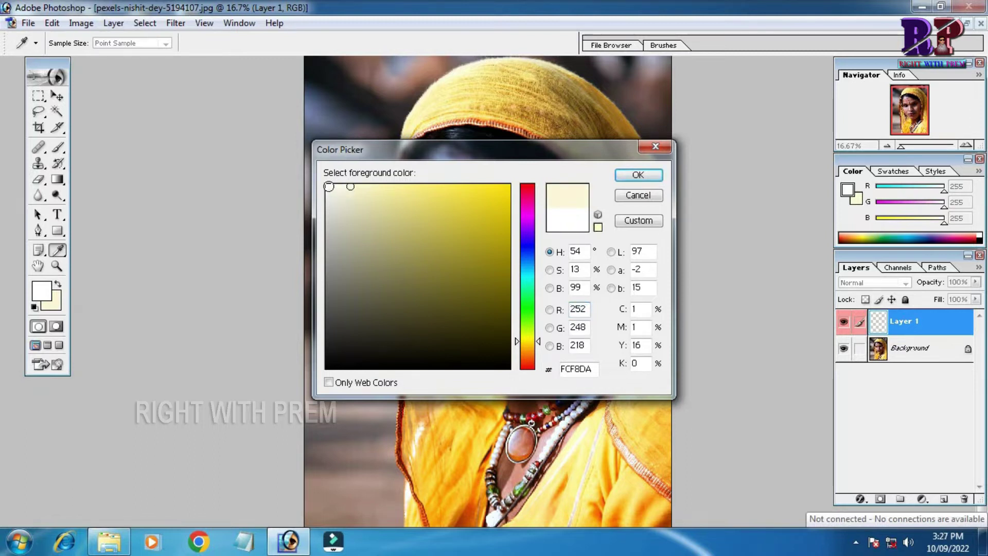
{"action": "left_click", "coordinate": [343, 186]}
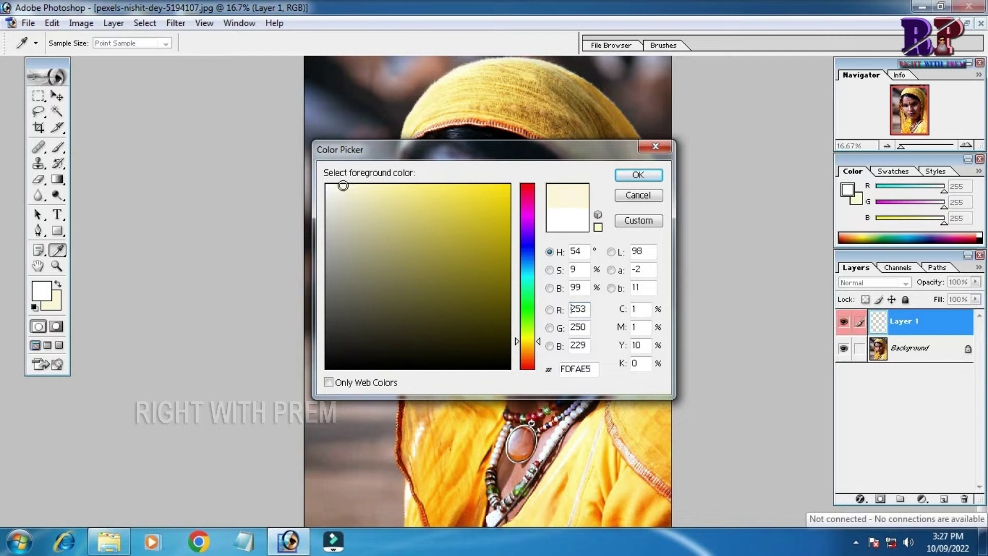
{"action": "left_click", "coordinate": [642, 177]}
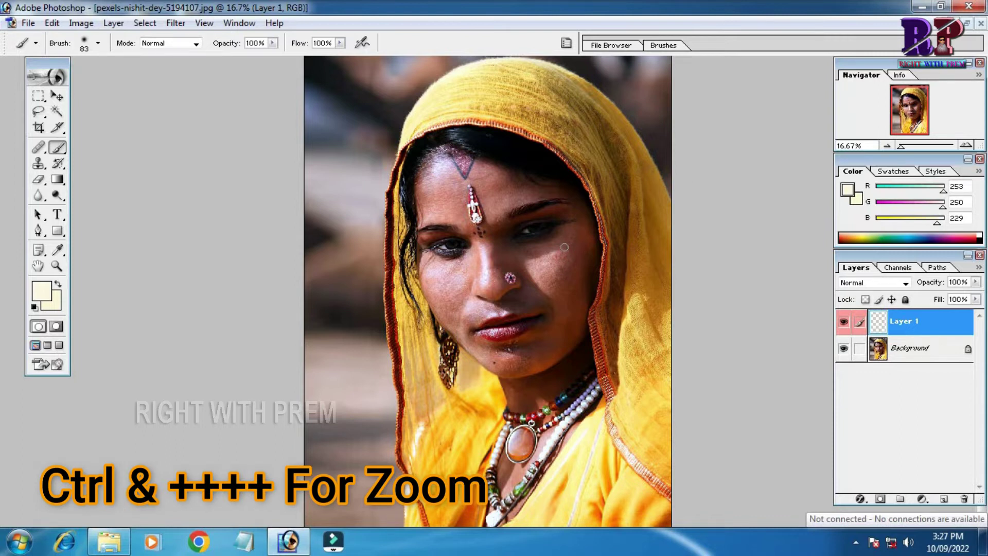
- Zoom in three steps with Ctrl++ onto the nose, eyes and lips
{"action": "key", "text": "ctrl+plus"}
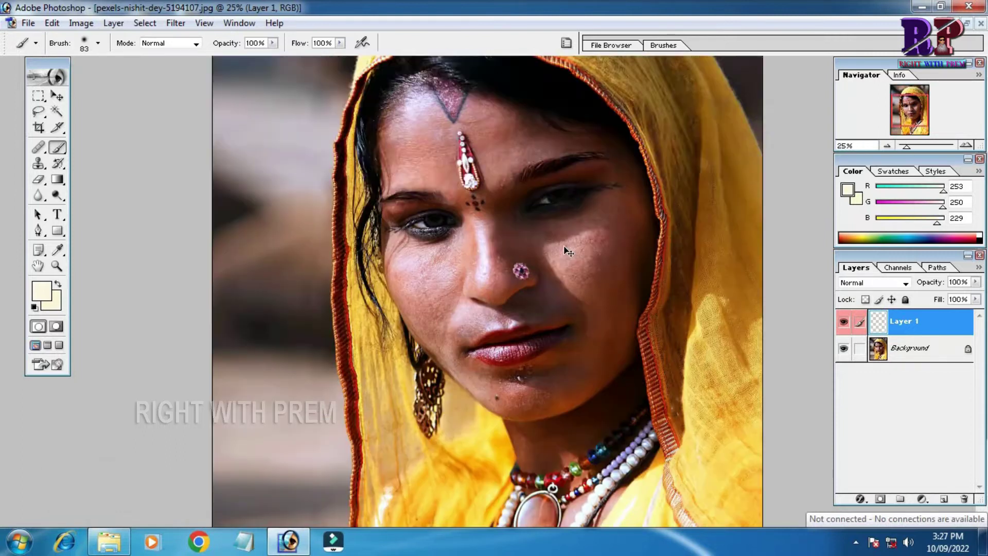
{"action": "key", "text": "ctrl+plus"}
{"action": "key", "text": "ctrl+plus"}
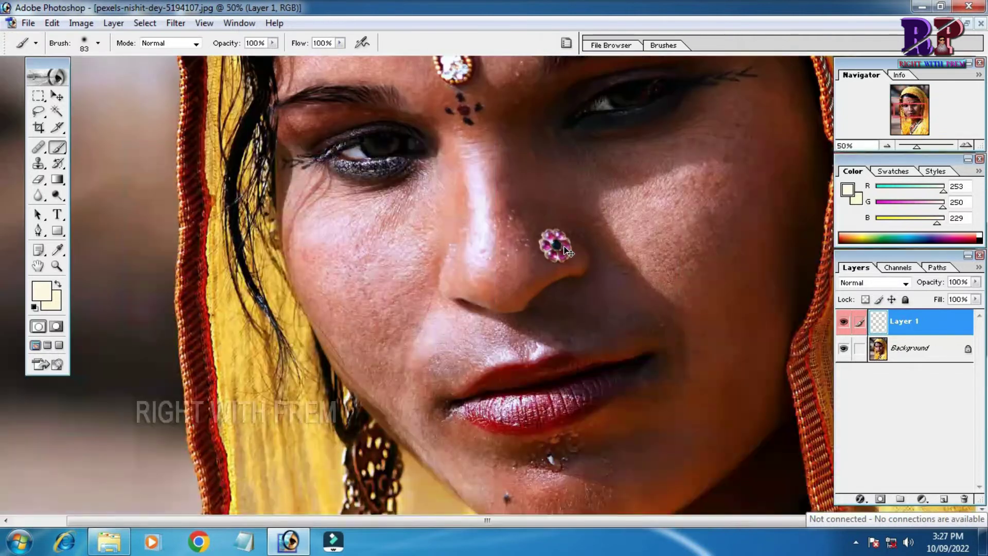
{"action": "key", "text": "ctrl+plus"}
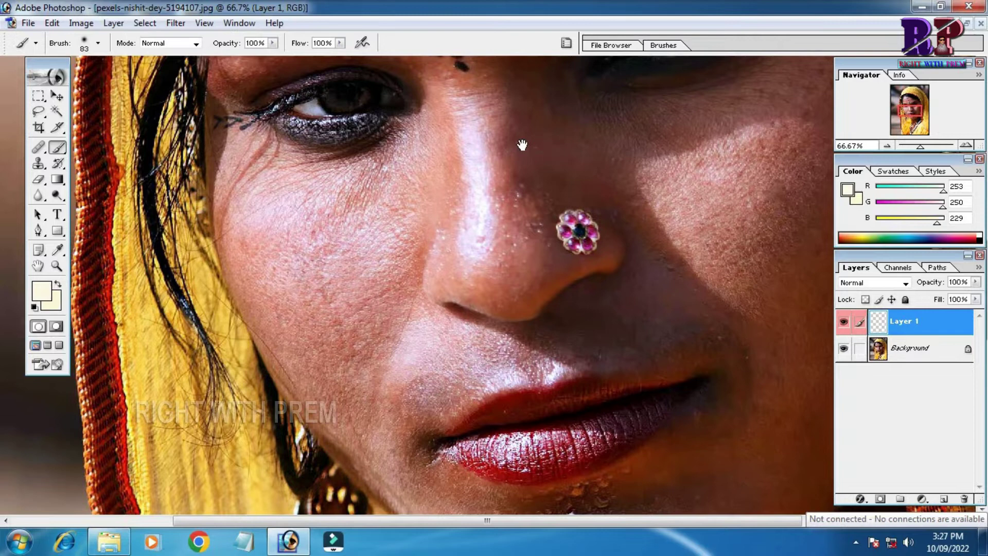
- Paint cream along the hairline and around the red forehead triangle on Layer 1
{"action": "mouse_move", "coordinate": [518, 137]}
{"action": "left_mouse_down"}
{"action": "mouse_move", "coordinate": [543, 374]}
{"action": "mouse_move", "coordinate": [551, 320]}
{"action": "left_mouse_up"}
{"action": "mouse_move", "coordinate": [555, 432]}
{"action": "left_mouse_down"}
{"action": "mouse_move", "coordinate": [654, 321]}
{"action": "mouse_move", "coordinate": [705, 294]}
{"action": "mouse_move", "coordinate": [565, 309]}
{"action": "mouse_move", "coordinate": [453, 267]}
{"action": "mouse_move", "coordinate": [468, 284]}
{"action": "left_mouse_up"}
{"action": "left_click_drag", "start_coordinate": [482, 249], "coordinate": [448, 269]}
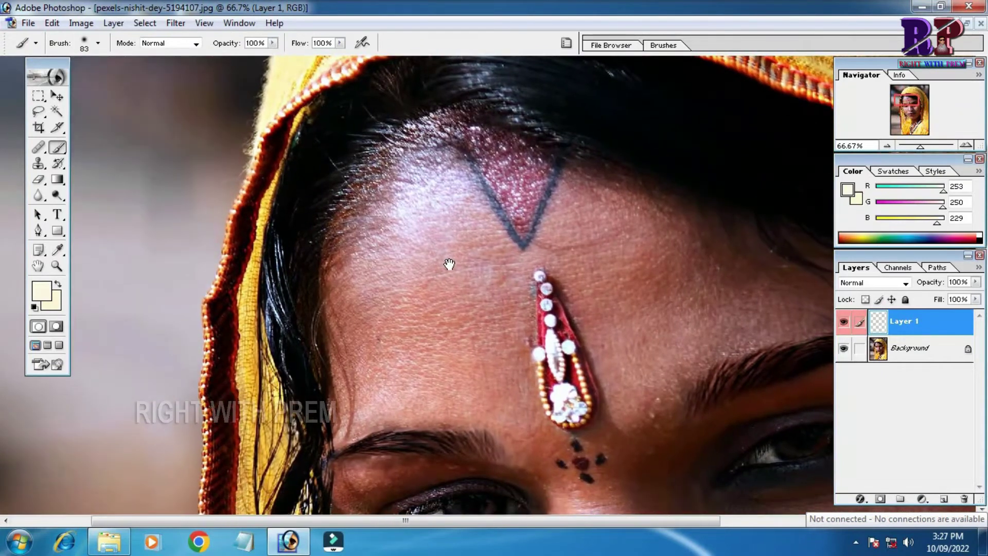
{"action": "mouse_move", "coordinate": [413, 154]}
{"action": "left_mouse_down"}
{"action": "mouse_move", "coordinate": [379, 177]}
{"action": "mouse_move", "coordinate": [348, 225]}
{"action": "mouse_move", "coordinate": [340, 294]}
{"action": "left_mouse_up"}
{"action": "mouse_move", "coordinate": [351, 233]}
{"action": "left_mouse_down"}
{"action": "mouse_move", "coordinate": [379, 154]}
{"action": "mouse_move", "coordinate": [453, 126]}
{"action": "mouse_move", "coordinate": [470, 144]}
{"action": "mouse_move", "coordinate": [453, 144]}
{"action": "mouse_move", "coordinate": [471, 147]}
{"action": "left_mouse_up"}
{"action": "mouse_move", "coordinate": [471, 183]}
{"action": "left_mouse_down"}
{"action": "mouse_move", "coordinate": [520, 249]}
{"action": "mouse_move", "coordinate": [569, 175]}
{"action": "mouse_move", "coordinate": [481, 137]}
{"action": "mouse_move", "coordinate": [551, 167]}
{"action": "mouse_move", "coordinate": [470, 166]}
{"action": "mouse_move", "coordinate": [552, 195]}
{"action": "mouse_move", "coordinate": [485, 223]}
{"action": "mouse_move", "coordinate": [400, 197]}
{"action": "mouse_move", "coordinate": [375, 223]}
{"action": "mouse_move", "coordinate": [439, 181]}
{"action": "mouse_move", "coordinate": [374, 267]}
{"action": "mouse_move", "coordinate": [396, 288]}
{"action": "mouse_move", "coordinate": [466, 219]}
{"action": "mouse_move", "coordinate": [509, 218]}
{"action": "mouse_move", "coordinate": [499, 287]}
{"action": "left_mouse_up"}
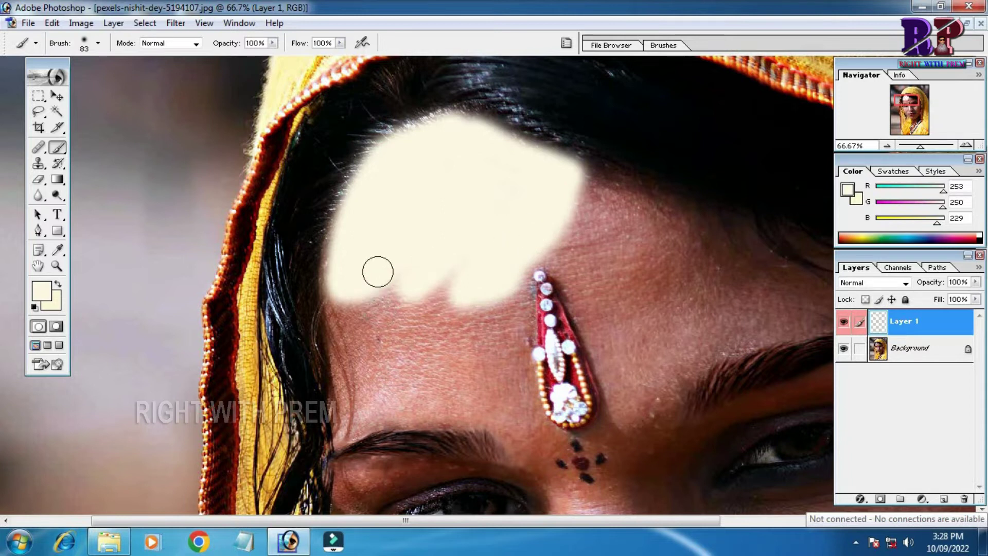
- Paint cream down the forehead's left edge, above the eyebrow, beside the bindi and across the upper forehead
{"action": "left_click_drag", "start_coordinate": [362, 345], "coordinate": [392, 186]}
{"action": "mouse_move", "coordinate": [374, 128]}
{"action": "left_mouse_down"}
{"action": "mouse_move", "coordinate": [372, 268]}
{"action": "mouse_move", "coordinate": [371, 83]}
{"action": "mouse_move", "coordinate": [430, 168]}
{"action": "left_mouse_up"}
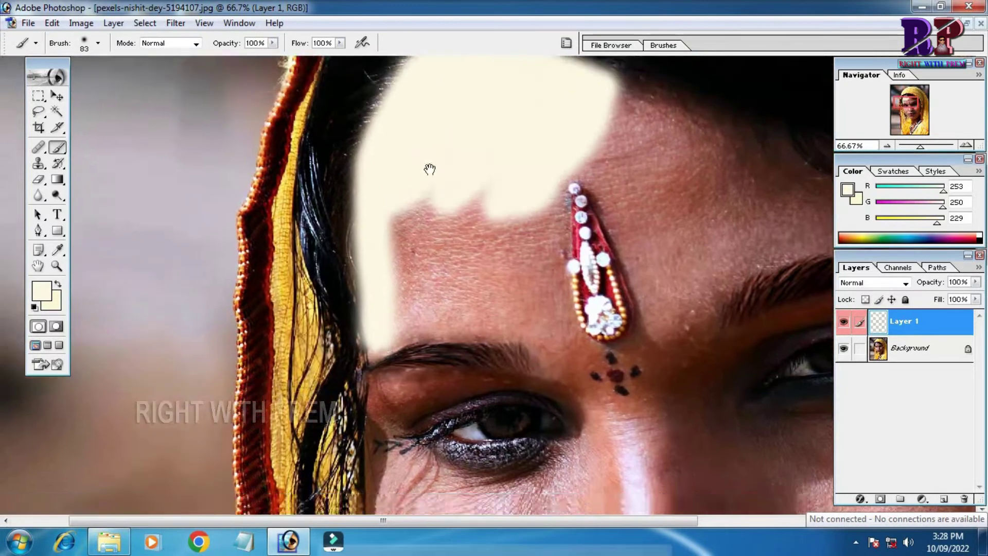
{"action": "left_click_drag", "start_coordinate": [430, 304], "coordinate": [419, 170]}
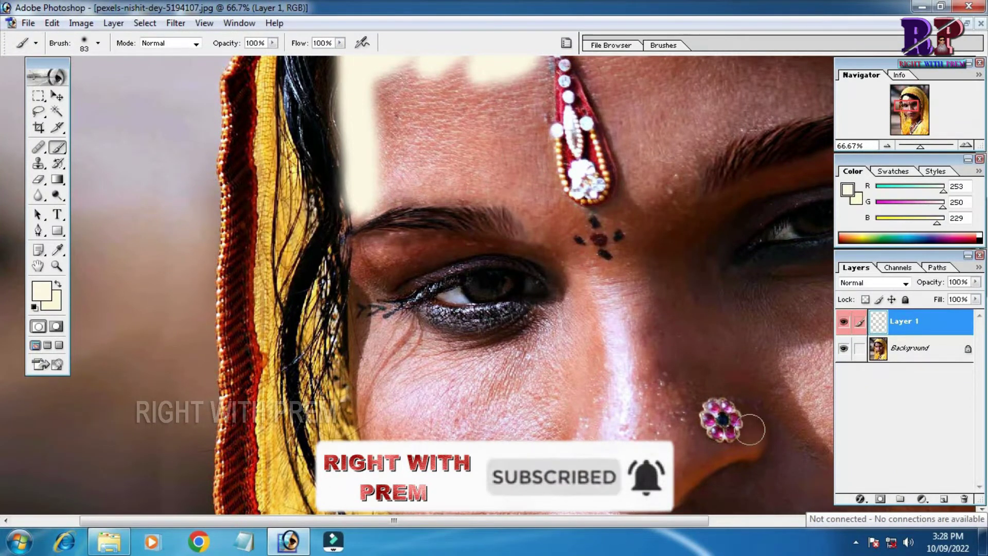
{"action": "left_click_drag", "start_coordinate": [750, 430], "coordinate": [683, 242]}
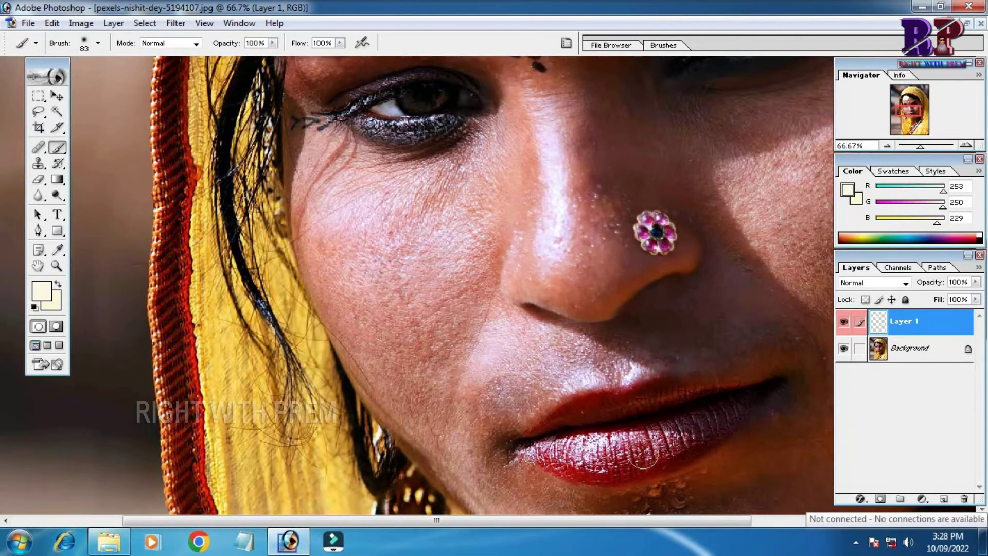
{"action": "left_click_drag", "start_coordinate": [311, 197], "coordinate": [342, 367]}
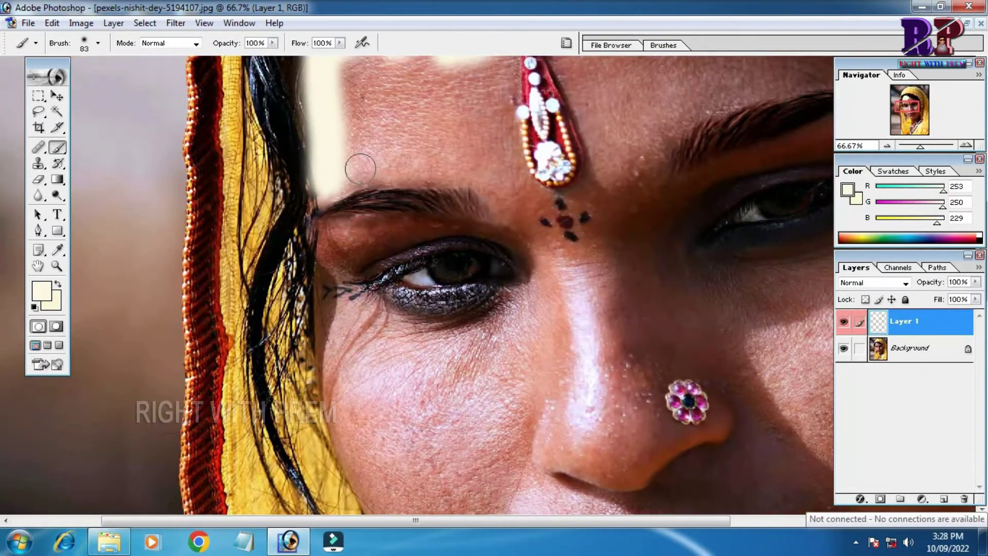
{"action": "mouse_move", "coordinate": [349, 176]}
{"action": "left_mouse_down"}
{"action": "mouse_move", "coordinate": [419, 168]}
{"action": "mouse_move", "coordinate": [487, 176]}
{"action": "mouse_move", "coordinate": [514, 210]}
{"action": "mouse_move", "coordinate": [485, 137]}
{"action": "mouse_move", "coordinate": [505, 177]}
{"action": "mouse_move", "coordinate": [503, 137]}
{"action": "mouse_move", "coordinate": [502, 221]}
{"action": "mouse_move", "coordinate": [501, 165]}
{"action": "mouse_move", "coordinate": [461, 150]}
{"action": "mouse_move", "coordinate": [351, 150]}
{"action": "mouse_move", "coordinate": [354, 244]}
{"action": "mouse_move", "coordinate": [419, 183]}
{"action": "mouse_move", "coordinate": [464, 236]}
{"action": "mouse_move", "coordinate": [407, 250]}
{"action": "left_mouse_up"}
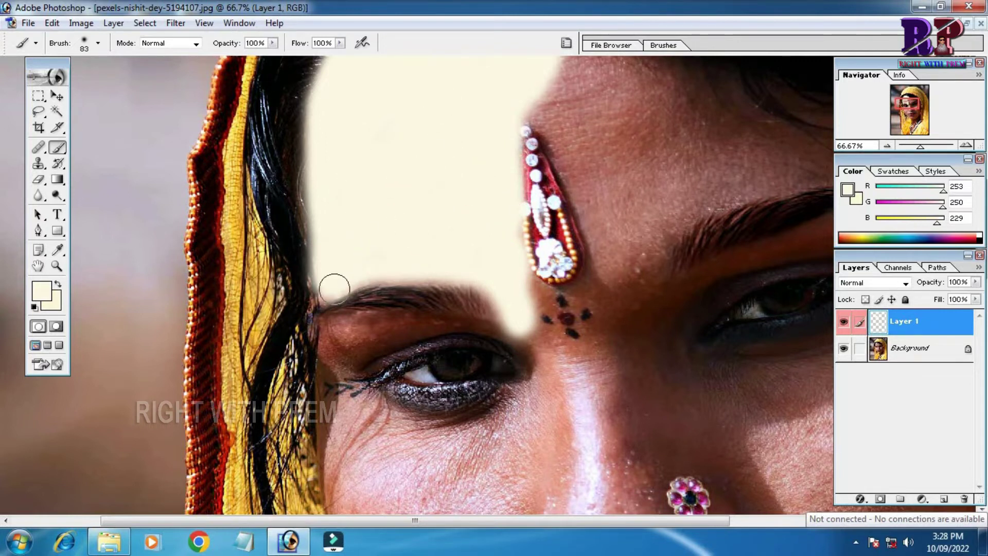
{"action": "left_click_drag", "start_coordinate": [331, 286], "coordinate": [254, 333]}
{"action": "mouse_move", "coordinate": [462, 139]}
{"action": "left_mouse_down"}
{"action": "mouse_move", "coordinate": [487, 194]}
{"action": "mouse_move", "coordinate": [461, 147]}
{"action": "left_mouse_up"}
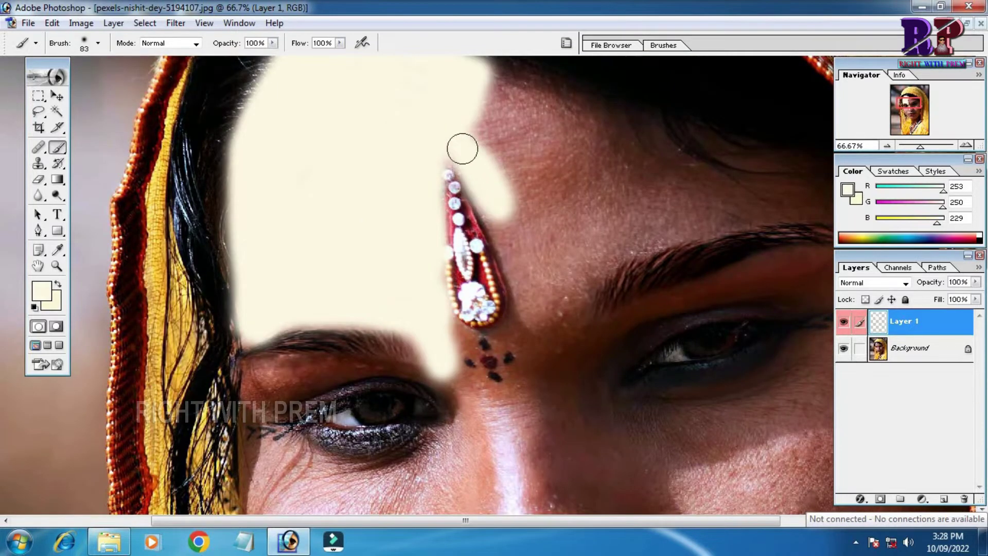
{"action": "mouse_move", "coordinate": [486, 179]}
{"action": "left_mouse_down"}
{"action": "mouse_move", "coordinate": [481, 84]}
{"action": "mouse_move", "coordinate": [634, 125]}
{"action": "left_mouse_up"}
- Try a 175 px cream stroke, undo it, then paint the right forehead with a 125 px brush
{"action": "key", "text": "bracketright"}
{"action": "key", "text": "bracketright"}
{"action": "key", "text": "bracketright"}
{"action": "mouse_move", "coordinate": [602, 166]}
{"action": "left_mouse_down"}
{"action": "mouse_move", "coordinate": [561, 224]}
{"action": "mouse_move", "coordinate": [540, 165]}
{"action": "mouse_move", "coordinate": [518, 145]}
{"action": "mouse_move", "coordinate": [574, 161]}
{"action": "mouse_move", "coordinate": [484, 126]}
{"action": "mouse_move", "coordinate": [589, 150]}
{"action": "mouse_move", "coordinate": [685, 154]}
{"action": "left_mouse_up"}
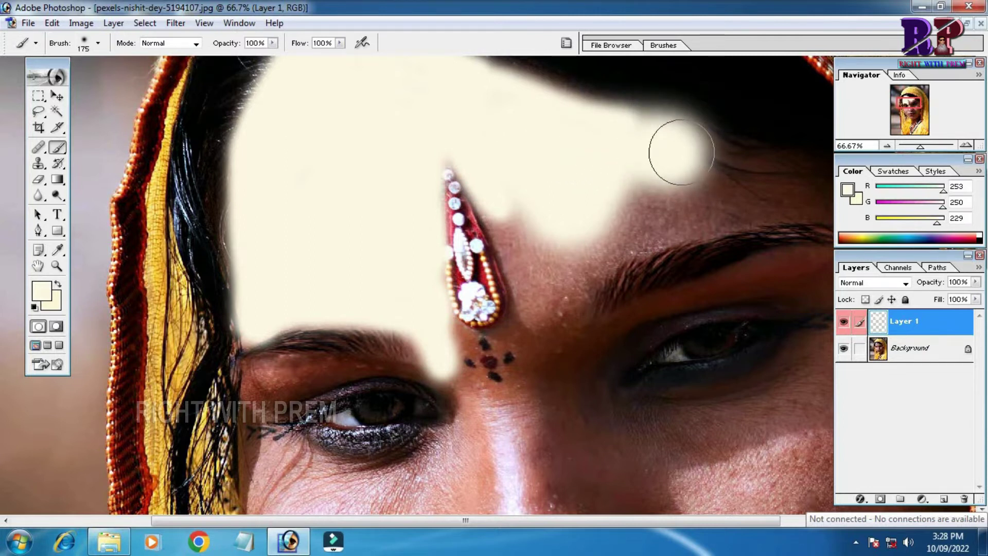
{"action": "key", "text": "ctrl+z"}
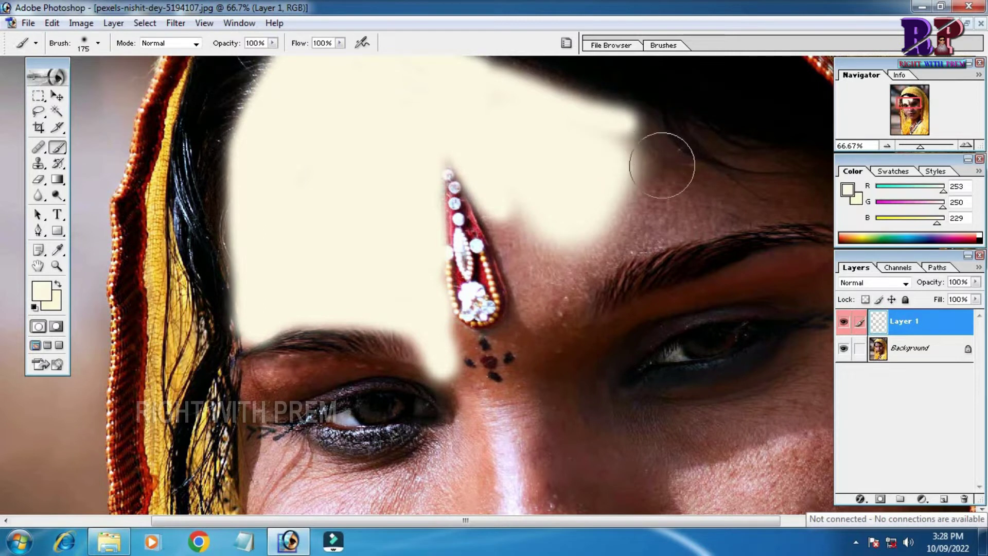
{"action": "key", "text": "bracketleft"}
{"action": "key", "text": "bracketleft"}
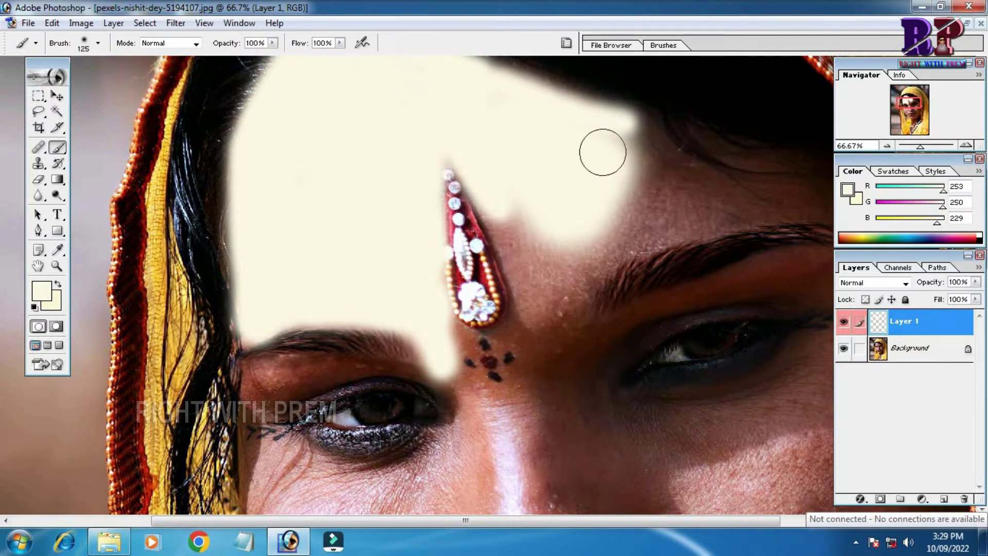
{"action": "mouse_move", "coordinate": [603, 151]}
{"action": "left_mouse_down"}
{"action": "mouse_move", "coordinate": [635, 192]}
{"action": "mouse_move", "coordinate": [397, 148]}
{"action": "left_mouse_up"}
{"action": "mouse_move", "coordinate": [342, 163]}
{"action": "left_mouse_down"}
{"action": "mouse_move", "coordinate": [707, 248]}
{"action": "mouse_move", "coordinate": [431, 360]}
{"action": "mouse_move", "coordinate": [604, 141]}
{"action": "mouse_move", "coordinate": [291, 106]}
{"action": "left_mouse_up"}
- Finish the remaining skin with a 70 px brush and zoom out to the whole portrait
{"action": "key", "text": "bracketleft"}
{"action": "key", "text": "bracketleft"}
{"action": "key", "text": "bracketleft"}
{"action": "scroll", "coordinate": [316, 381], "scroll_direction": "down", "scroll_amount": 5}
{"action": "scroll", "coordinate": [558, 355], "scroll_direction": "up", "scroll_amount": 4}
{"action": "scroll", "coordinate": [457, 137], "scroll_direction": "up", "scroll_amount": 5}
{"action": "scroll", "coordinate": [564, 223], "scroll_direction": "up", "scroll_amount": 1}
{"action": "scroll", "coordinate": [565, 222], "scroll_direction": "left", "scroll_amount": 3}
{"action": "scroll", "coordinate": [600, 298], "scroll_direction": "down", "scroll_amount": 5}
{"action": "key", "text": "bracketleft"}
{"action": "key", "text": "bracketleft"}
{"action": "scroll", "coordinate": [293, 360], "scroll_direction": "down", "scroll_amount": 2}
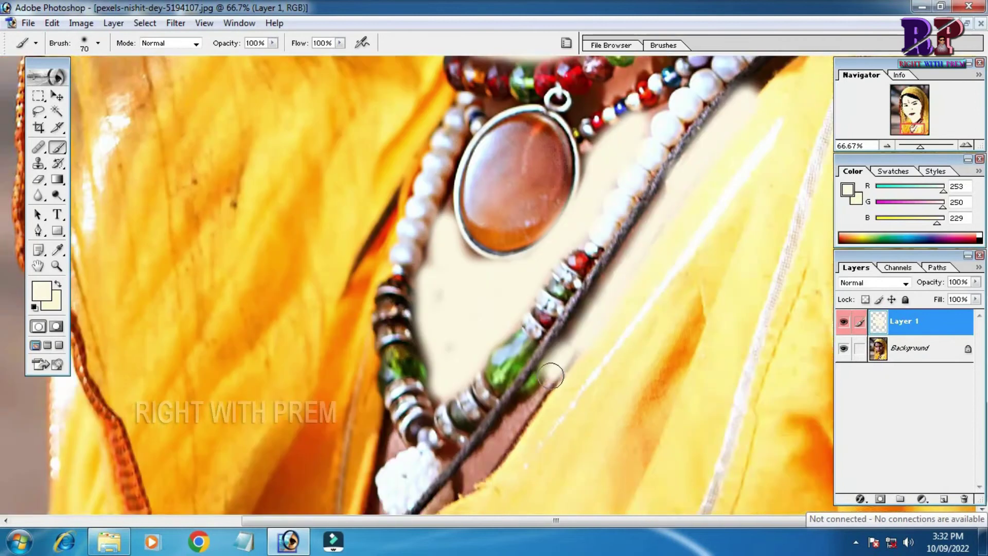
{"action": "scroll", "coordinate": [720, 158], "scroll_direction": "up", "scroll_amount": 2}
{"action": "key", "text": "ctrl+minus"}
{"action": "key", "text": "ctrl+minus"}
{"action": "key", "text": "ctrl+minus"}
{"action": "key", "text": "ctrl+minus"}
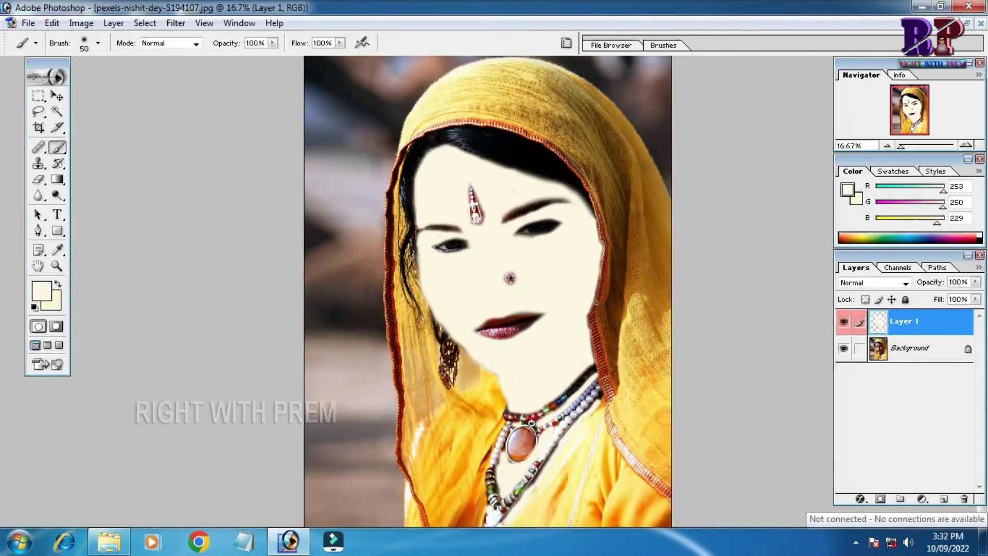
- Set Layer 1's blend mode to Soft Light through Layer Style Blending Options
{"action": "left_click", "coordinate": [590, 284], "text": "ctrl"}
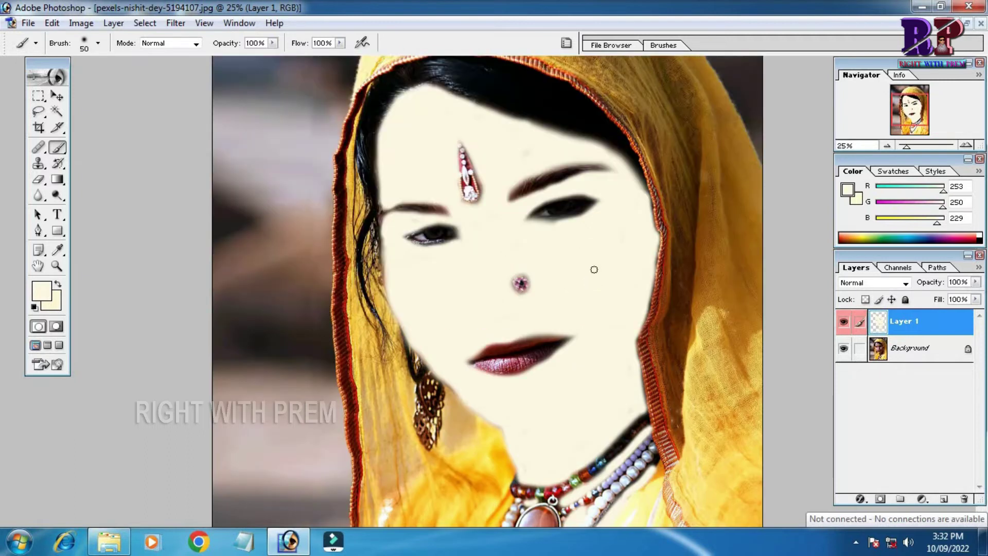
{"action": "left_click", "coordinate": [876, 284]}
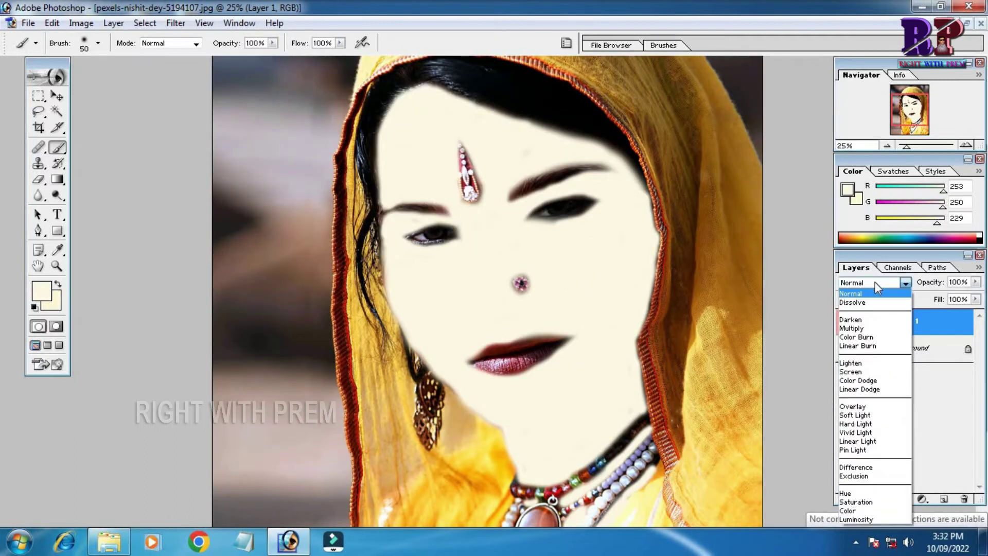
{"action": "left_click", "coordinate": [876, 283]}
{"action": "left_click", "coordinate": [113, 22]}
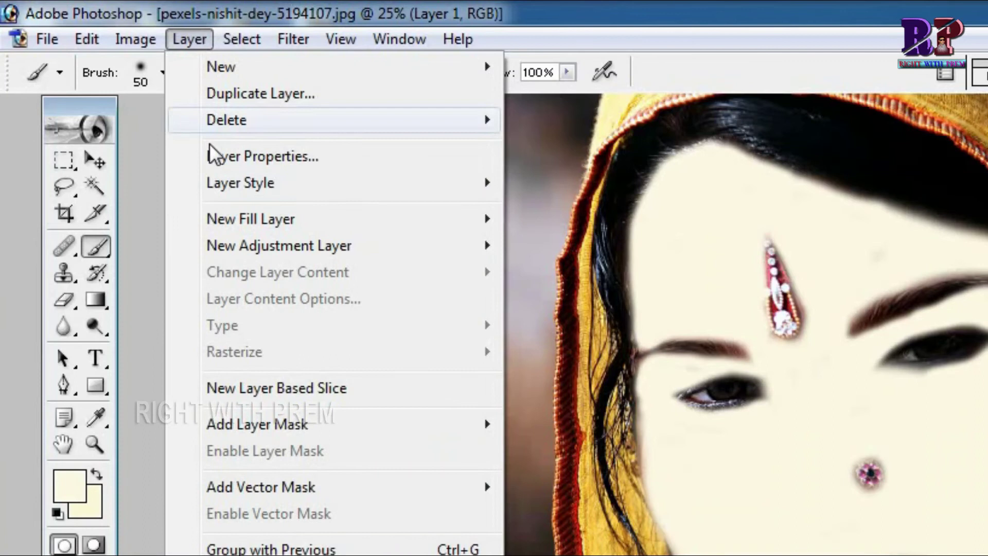
{"action": "mouse_move", "coordinate": [240, 183]}
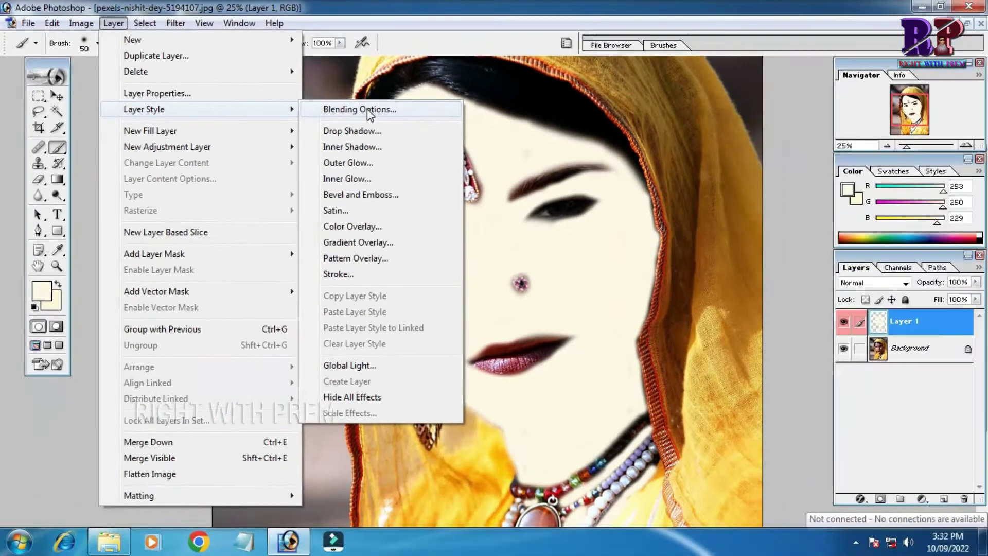
{"action": "left_click", "coordinate": [367, 109]}
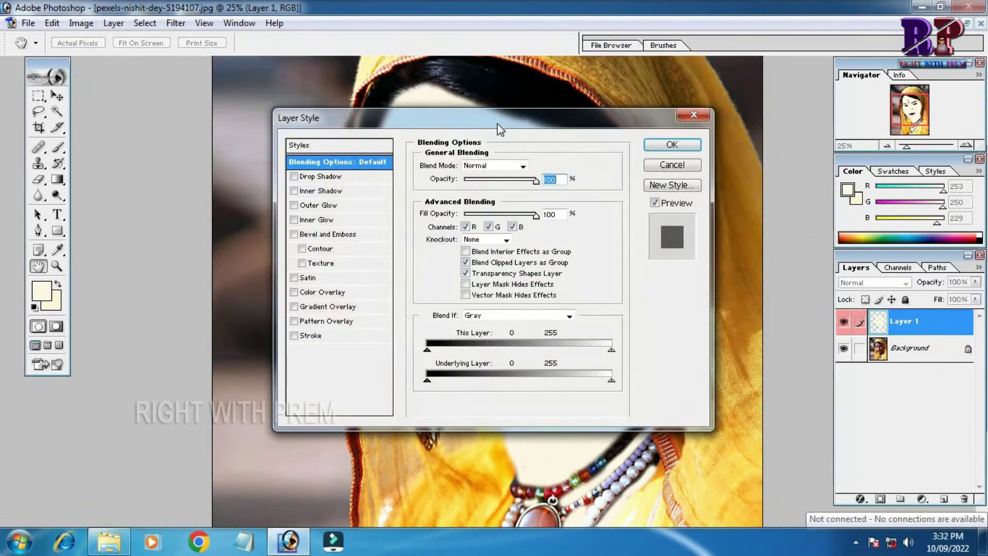
{"action": "left_click_drag", "start_coordinate": [497, 124], "coordinate": [253, 70]}
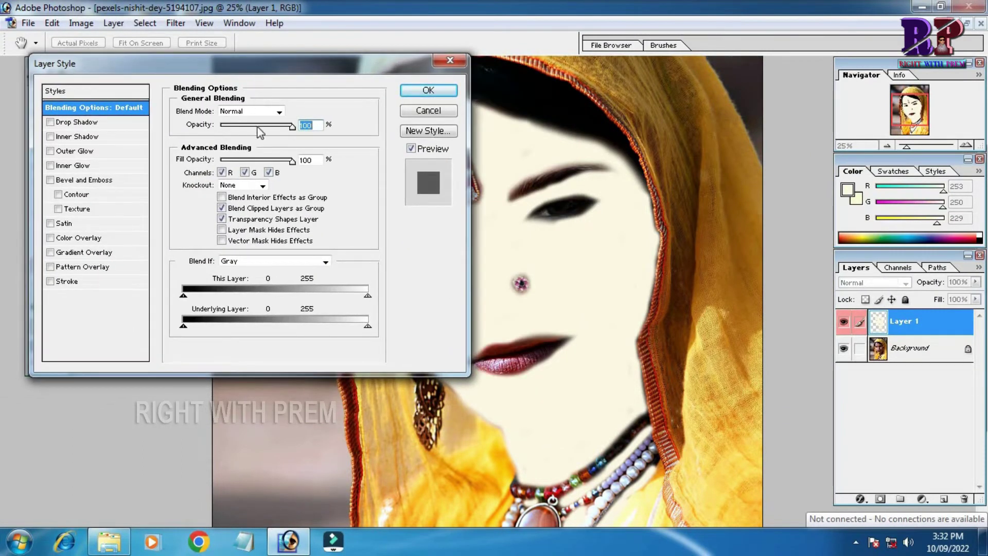
{"action": "left_click", "coordinate": [278, 113]}
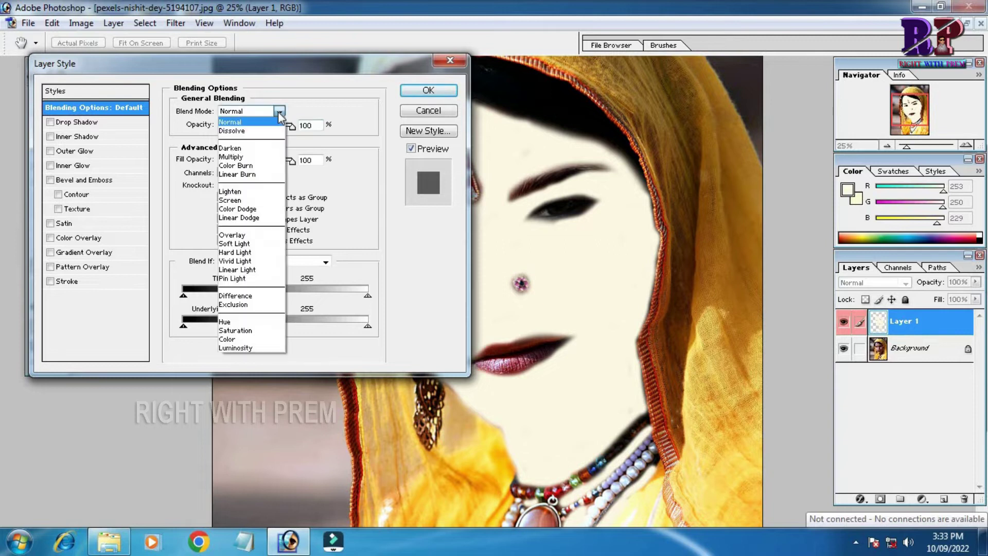
{"action": "left_click", "coordinate": [245, 243]}
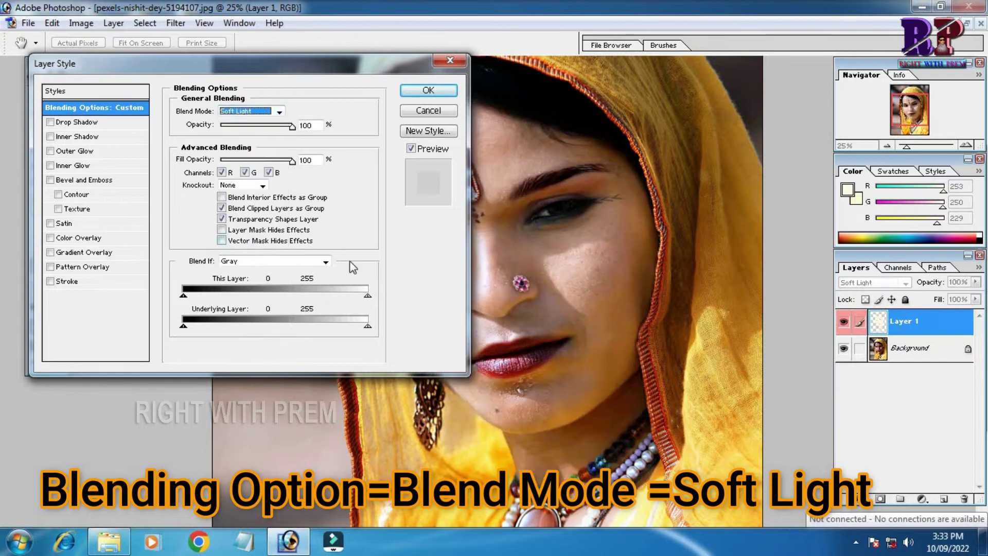
{"action": "left_click", "coordinate": [439, 91]}
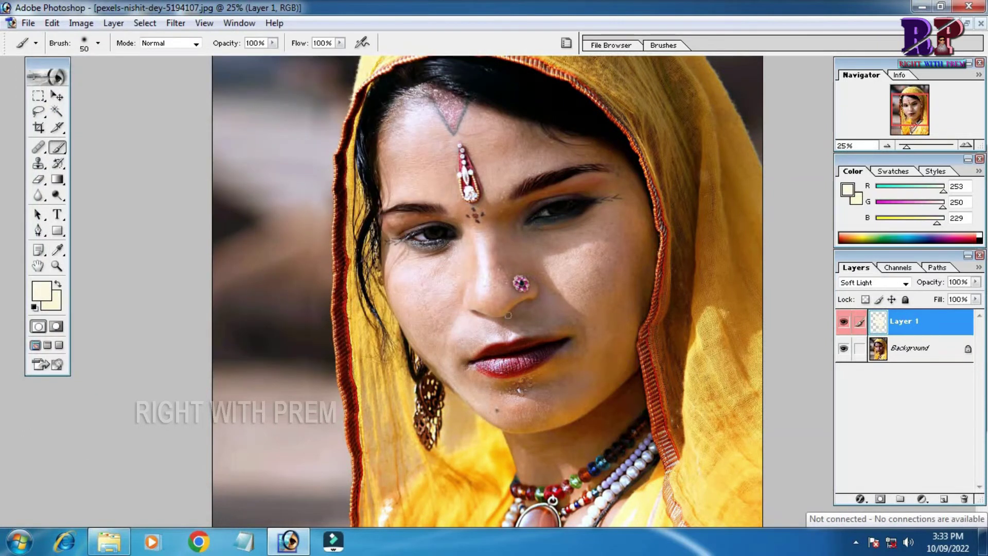
- Zoom in on the face and her right eye, then zoom back out
{"action": "left_click_drag", "start_coordinate": [373, 172], "coordinate": [605, 308]}
{"action": "mouse_move", "coordinate": [541, 236]}
{"action": "left_mouse_down"}
{"action": "mouse_move", "coordinate": [512, 342]}
{"action": "mouse_move", "coordinate": [505, 260]}
{"action": "left_mouse_up"}
{"action": "mouse_move", "coordinate": [590, 250]}
{"action": "left_mouse_down"}
{"action": "mouse_move", "coordinate": [441, 353]}
{"action": "mouse_move", "coordinate": [453, 288]}
{"action": "left_mouse_up"}
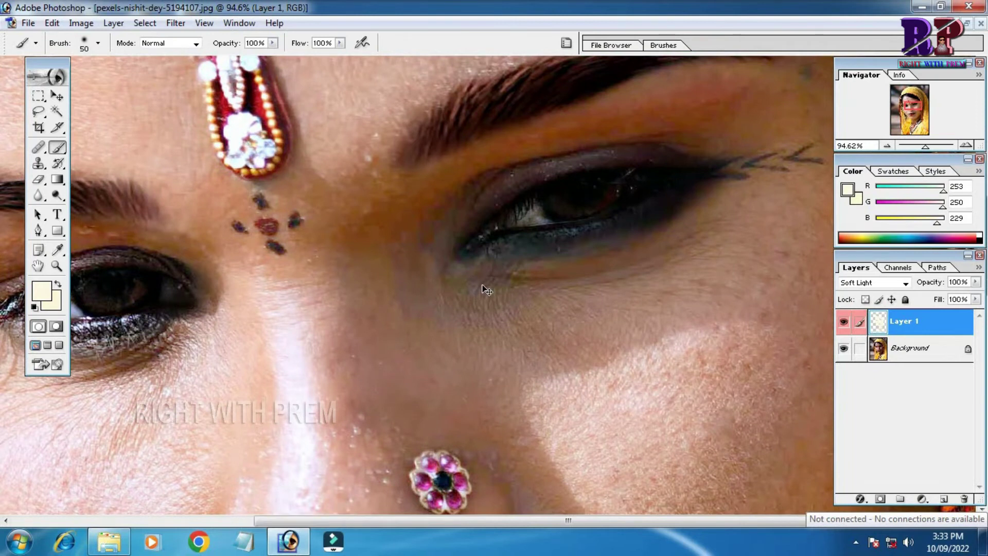
{"action": "key", "text": "ctrl+minus"}
{"action": "key", "text": "ctrl+minus"}
{"action": "key", "text": "ctrl+minus"}
{"action": "scroll", "coordinate": [512, 348], "scroll_direction": "down", "scroll_amount": 3}
{"action": "scroll", "coordinate": [512, 349], "scroll_direction": "down", "scroll_amount": 1}
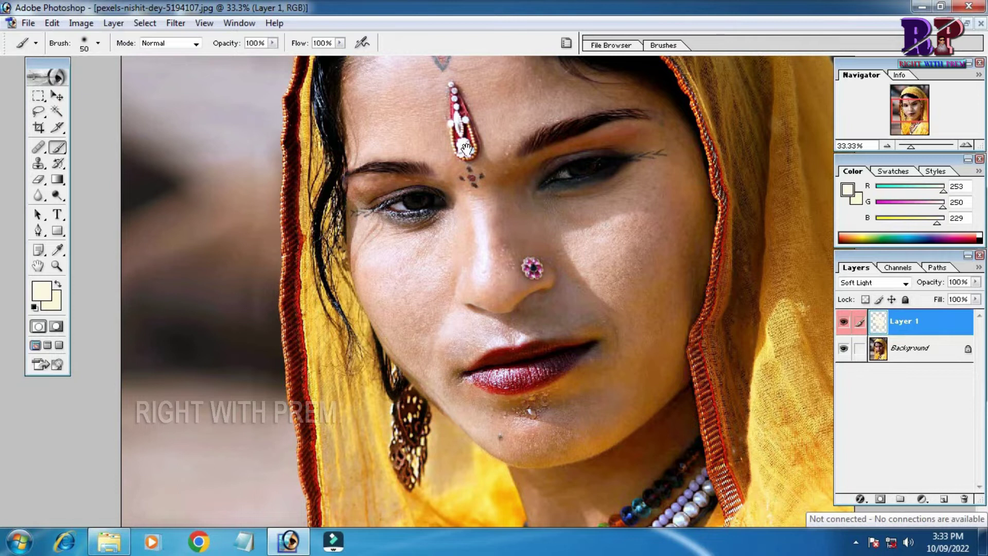
- Zoom to 191% on the forehead mark and pan down past the bindi to the eye
{"action": "left_click_drag", "start_coordinate": [466, 149], "coordinate": [466, 278]}
{"action": "left_click_drag", "start_coordinate": [401, 141], "coordinate": [515, 222]}
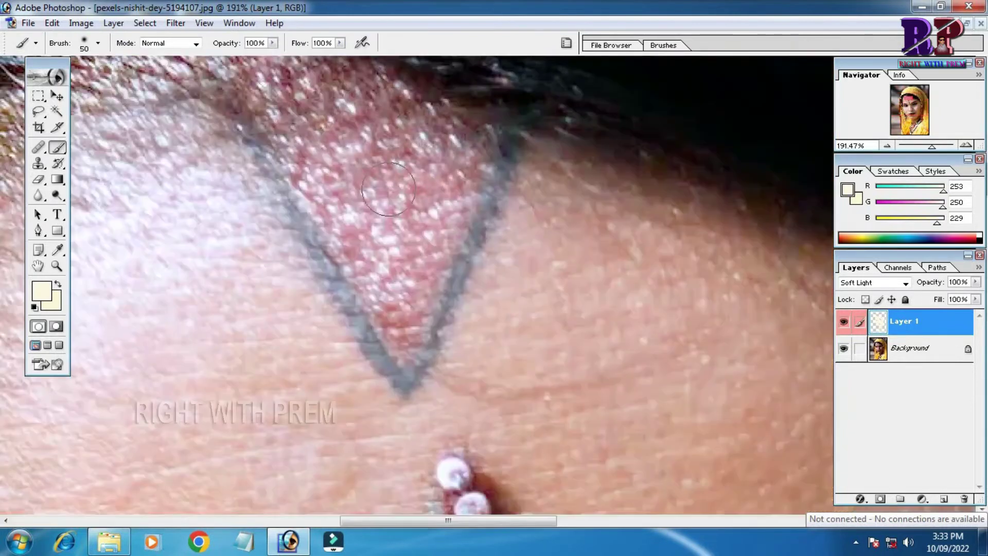
{"action": "mouse_move", "coordinate": [474, 383]}
{"action": "left_mouse_down"}
{"action": "mouse_move", "coordinate": [479, 289]}
{"action": "mouse_move", "coordinate": [572, 220]}
{"action": "left_mouse_up"}
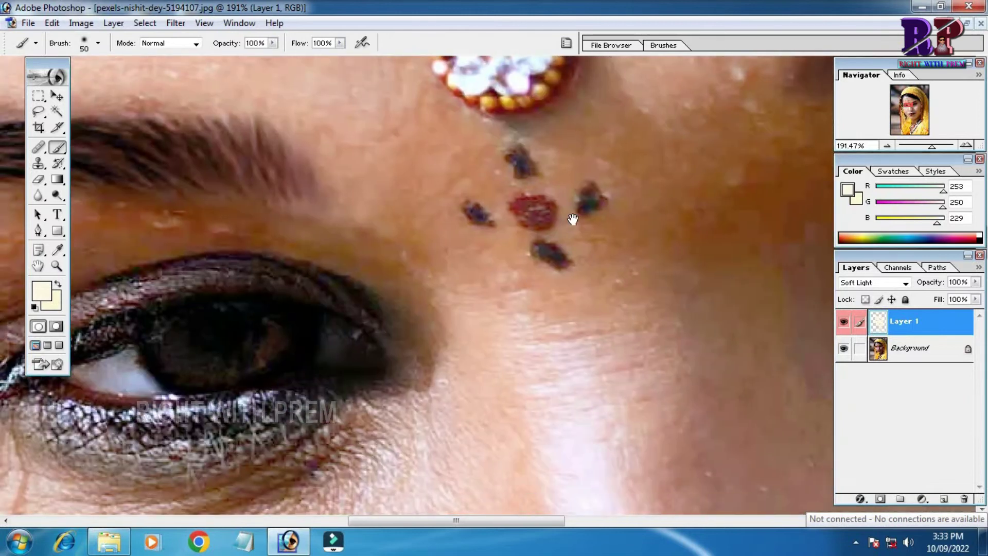
{"action": "left_click_drag", "start_coordinate": [501, 248], "coordinate": [823, 177]}
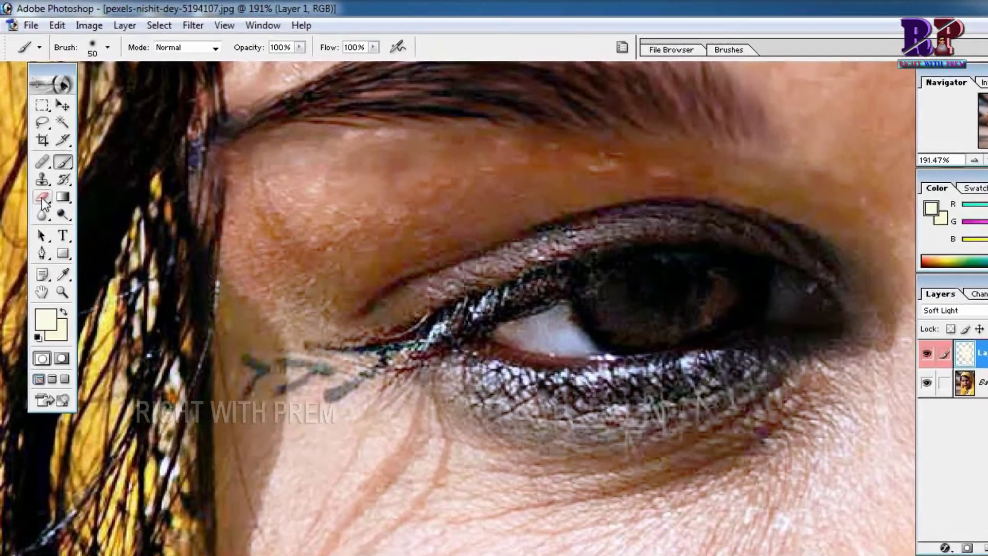
- Set the Eraser to a soft round brush about 20 px wide at 50% opacity
{"action": "left_click", "coordinate": [44, 198]}
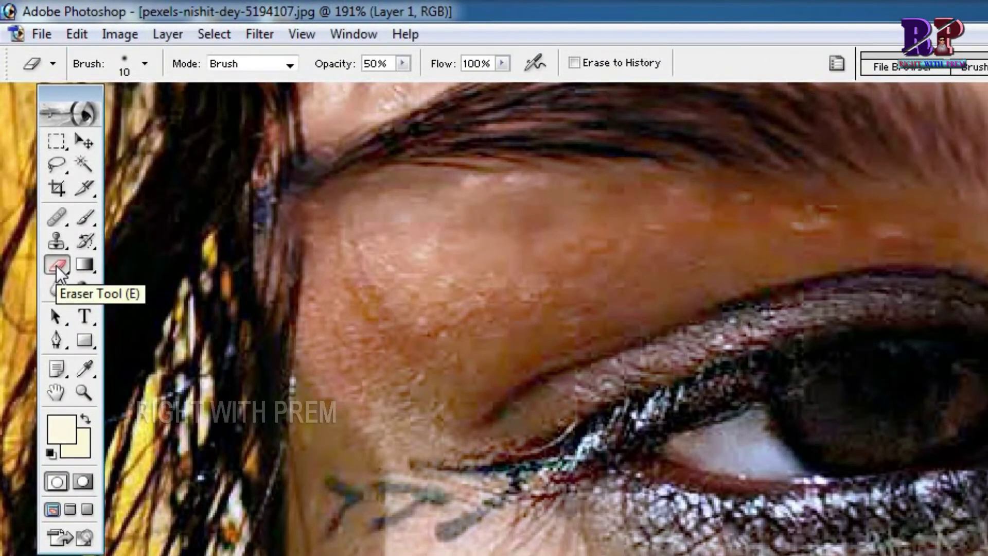
{"action": "left_click", "coordinate": [146, 63]}
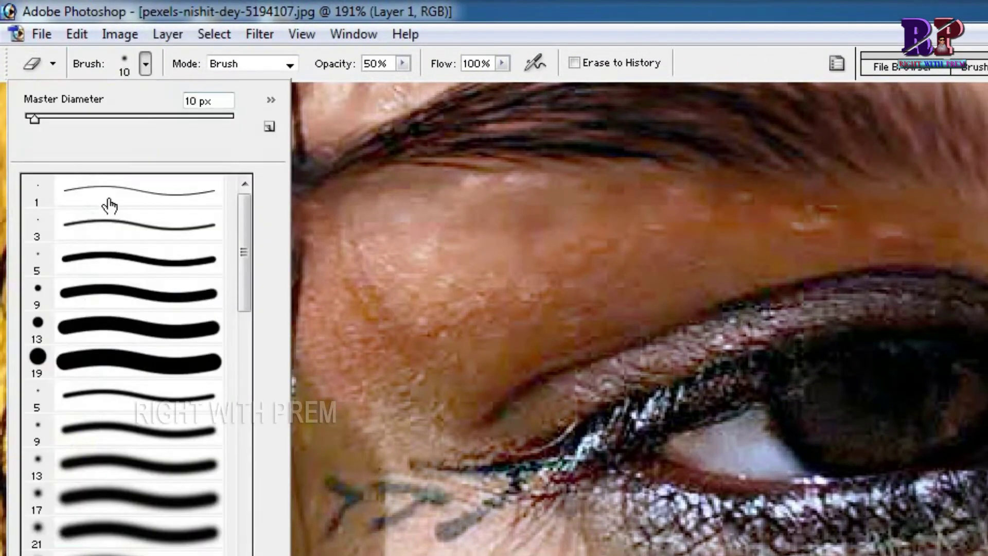
{"action": "left_click", "coordinate": [72, 437]}
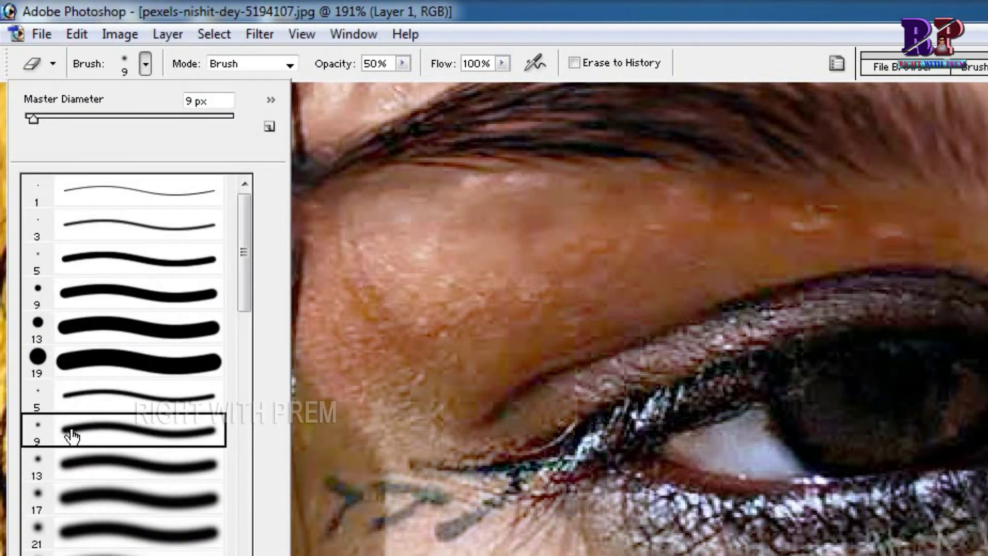
{"action": "left_click_drag", "start_coordinate": [34, 119], "coordinate": [91, 119]}
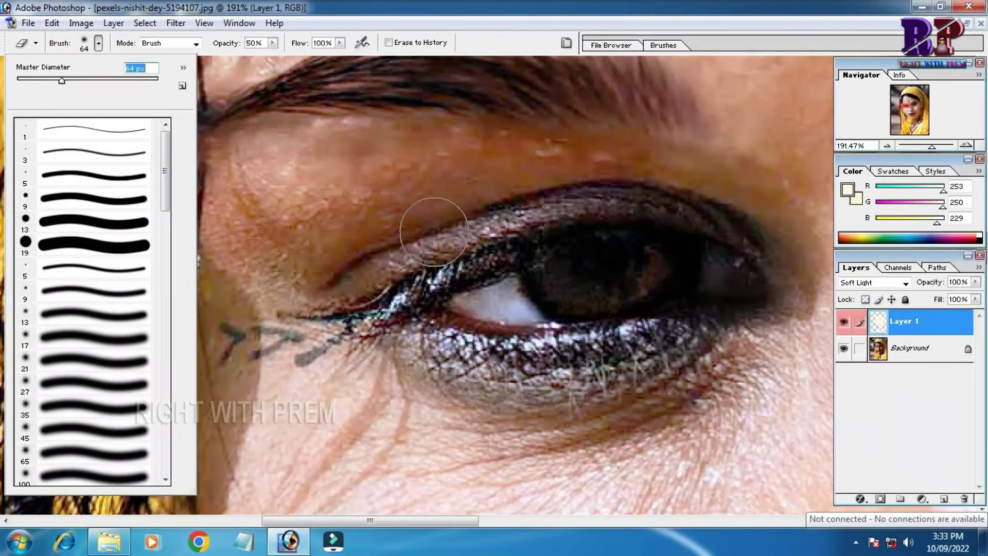
{"action": "left_click_drag", "start_coordinate": [61, 83], "coordinate": [35, 84]}
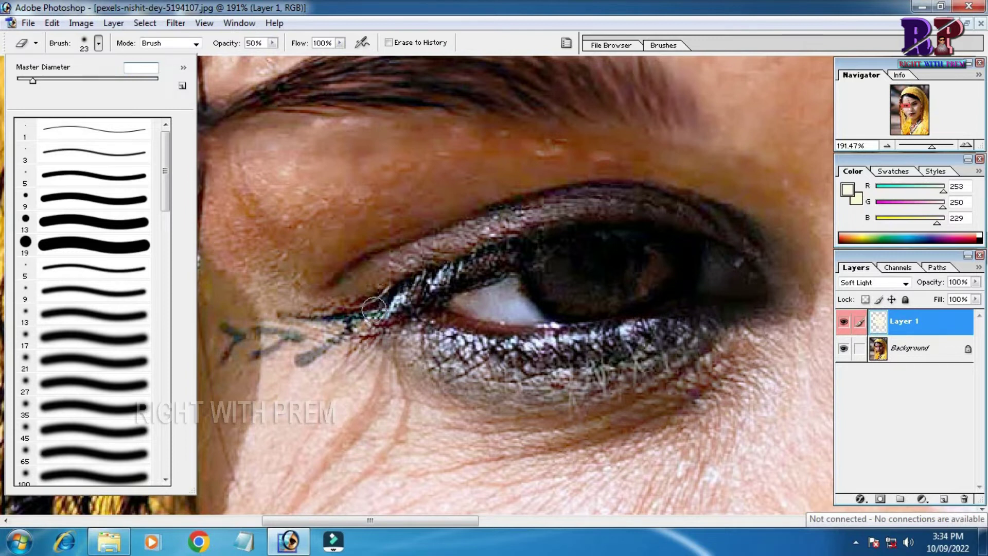
{"action": "key", "text": "Return"}
{"action": "key", "text": "Return"}
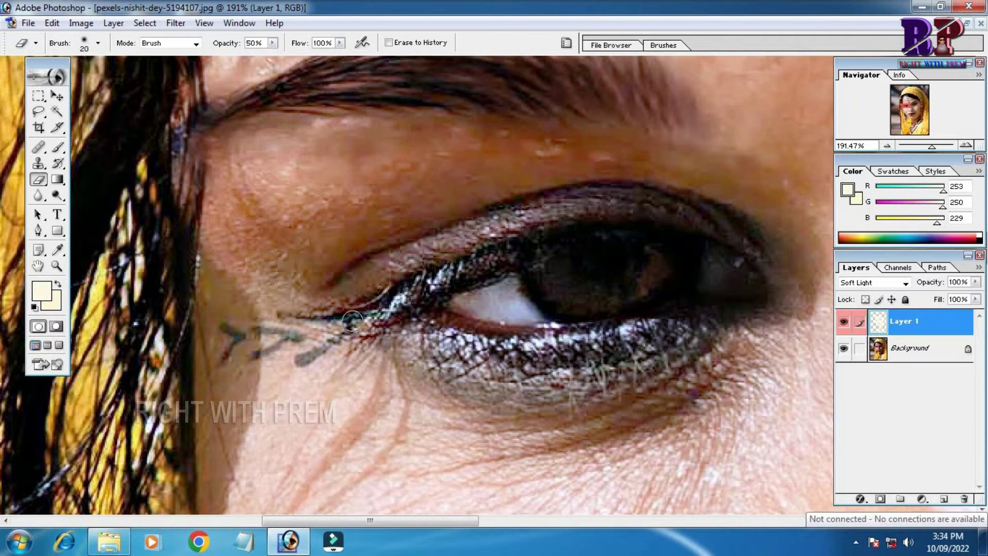
- Zoom to 400% on the eye corner and erase Layer 1 over the eyeliner marks at 70% opacity
{"action": "left_click", "coordinate": [297, 355], "text": "ctrl"}
{"action": "left_click", "coordinate": [343, 347], "text": "ctrl"}
{"action": "left_click_drag", "start_coordinate": [653, 265], "coordinate": [366, 396]}
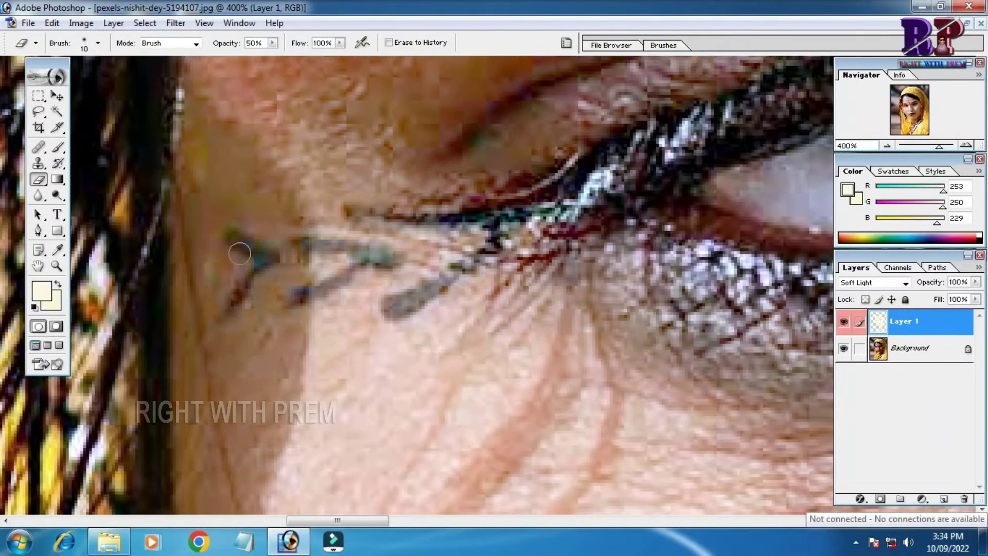
{"action": "mouse_move", "coordinate": [273, 43]}
{"action": "left_mouse_down"}
{"action": "mouse_move", "coordinate": [282, 57]}
{"action": "mouse_move", "coordinate": [308, 54]}
{"action": "mouse_move", "coordinate": [289, 58]}
{"action": "left_mouse_up"}
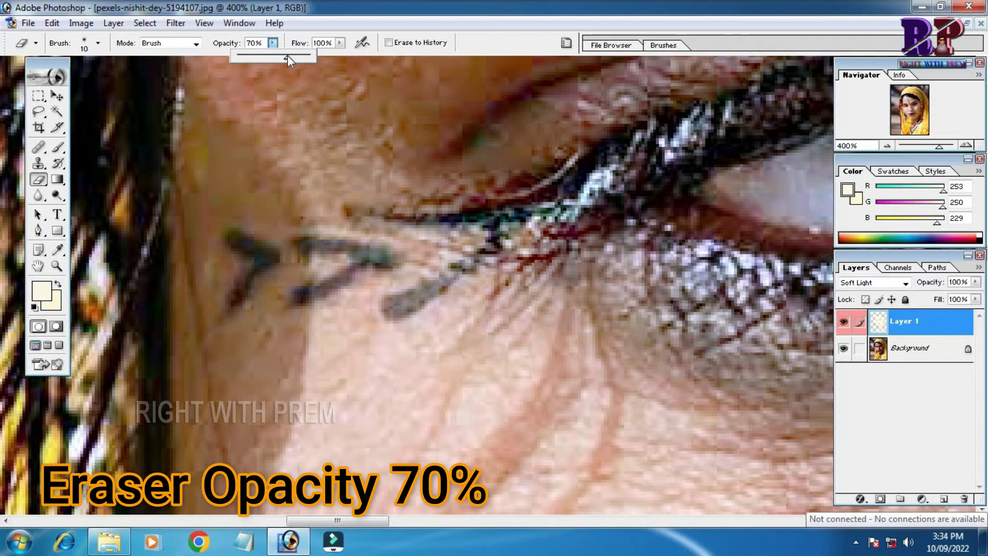
{"action": "left_click", "coordinate": [258, 257]}
{"action": "left_click_drag", "start_coordinate": [237, 242], "coordinate": [236, 292]}
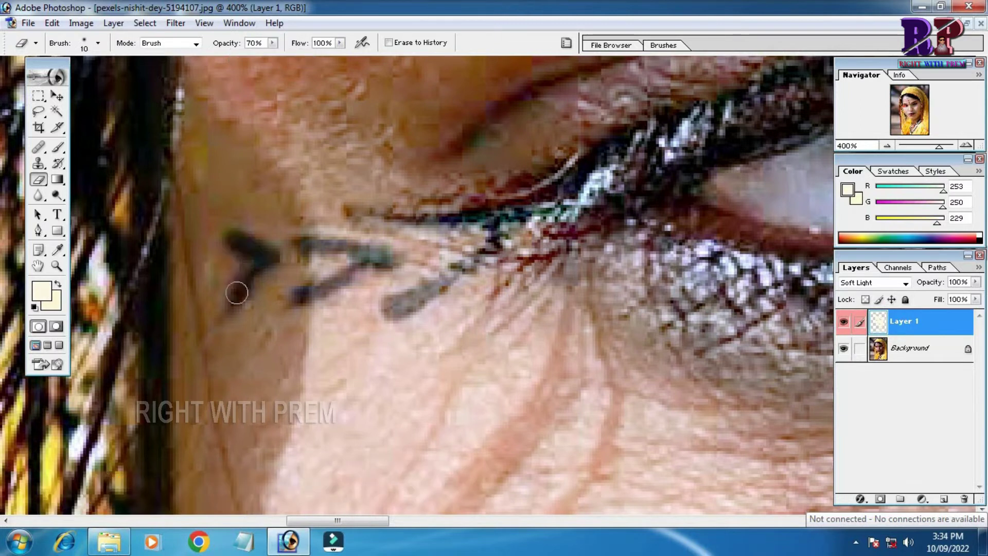
{"action": "mouse_move", "coordinate": [304, 242]}
{"action": "left_mouse_down"}
{"action": "mouse_move", "coordinate": [361, 270]}
{"action": "mouse_move", "coordinate": [309, 294]}
{"action": "left_mouse_up"}
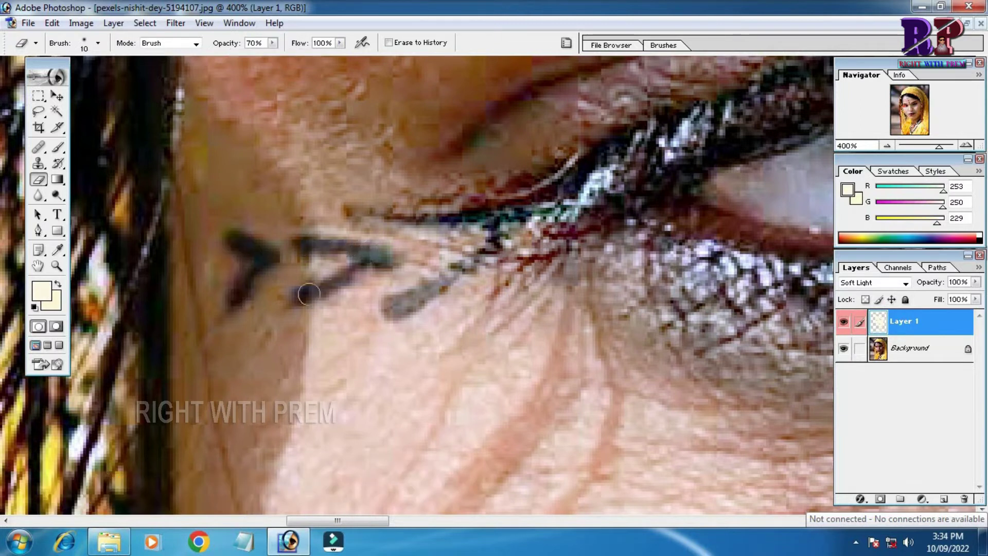
{"action": "mouse_move", "coordinate": [387, 307]}
{"action": "left_mouse_down"}
{"action": "mouse_move", "coordinate": [453, 278]}
{"action": "mouse_move", "coordinate": [514, 218]}
{"action": "mouse_move", "coordinate": [360, 211]}
{"action": "mouse_move", "coordinate": [468, 208]}
{"action": "mouse_move", "coordinate": [637, 227]}
{"action": "mouse_move", "coordinate": [366, 260]}
{"action": "mouse_move", "coordinate": [567, 172]}
{"action": "left_mouse_up"}
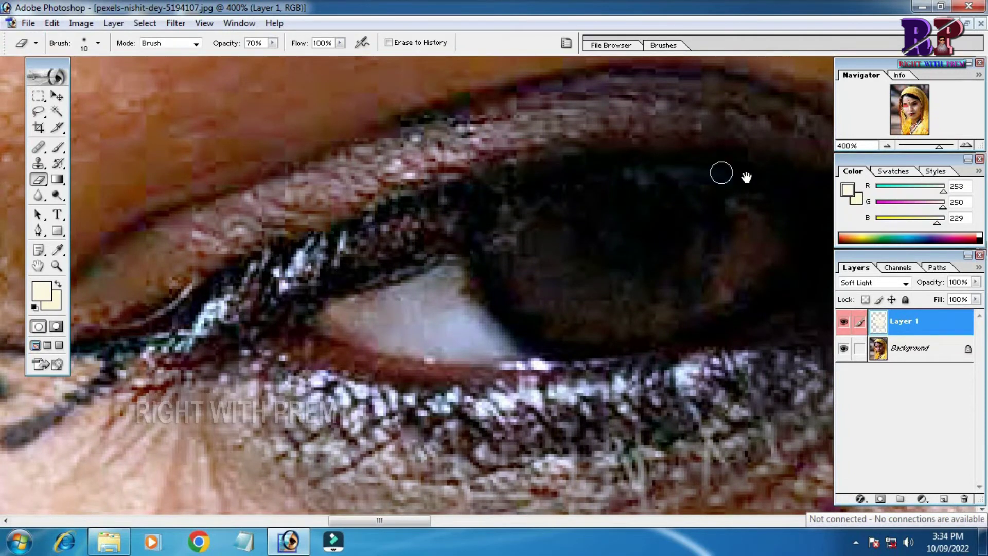
- Hide and re-show the Background layer to check the erased areas around the eye
{"action": "left_click_drag", "start_coordinate": [746, 178], "coordinate": [453, 131]}
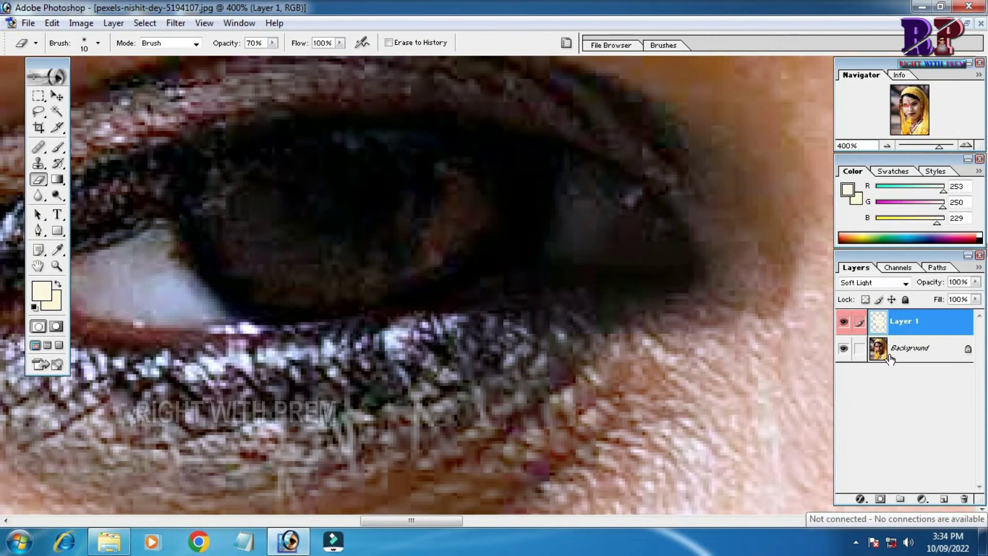
{"action": "left_click", "coordinate": [843, 349]}
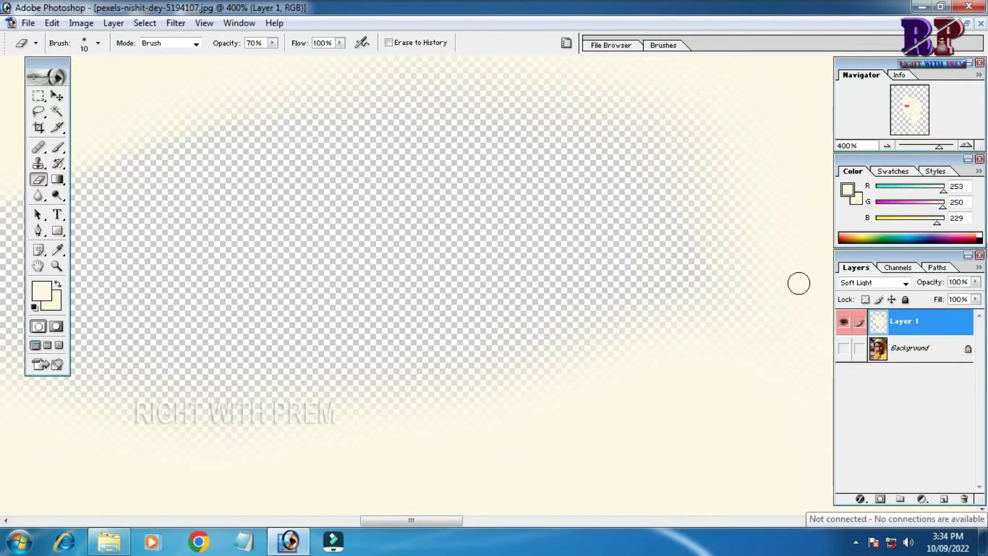
{"action": "left_click", "coordinate": [845, 350]}
{"action": "left_click_drag", "start_coordinate": [505, 262], "coordinate": [769, 265]}
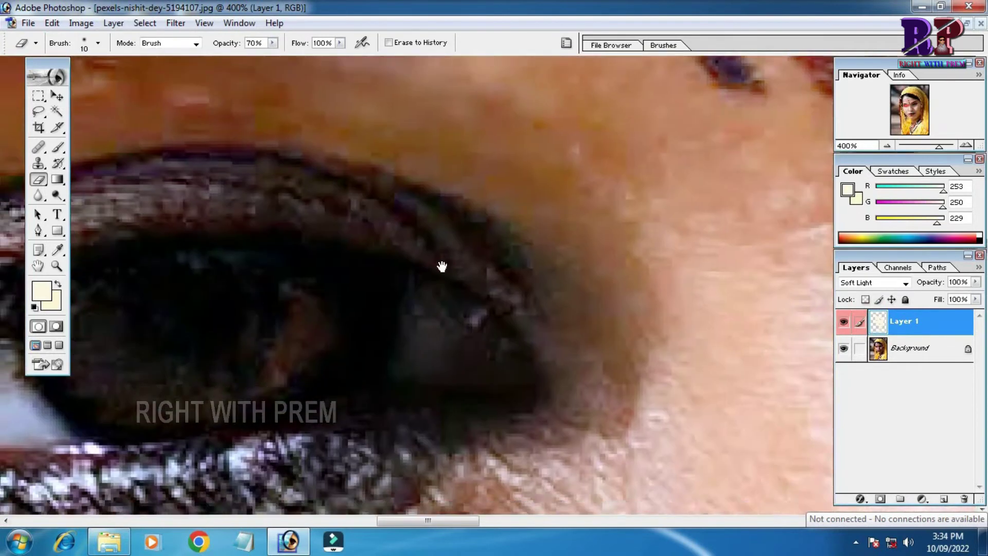
{"action": "mouse_move", "coordinate": [541, 292]}
{"action": "left_mouse_down"}
{"action": "mouse_move", "coordinate": [385, 267]}
{"action": "mouse_move", "coordinate": [408, 235]}
{"action": "mouse_move", "coordinate": [375, 258]}
{"action": "mouse_move", "coordinate": [419, 240]}
{"action": "mouse_move", "coordinate": [408, 264]}
{"action": "mouse_move", "coordinate": [385, 247]}
{"action": "left_mouse_up"}
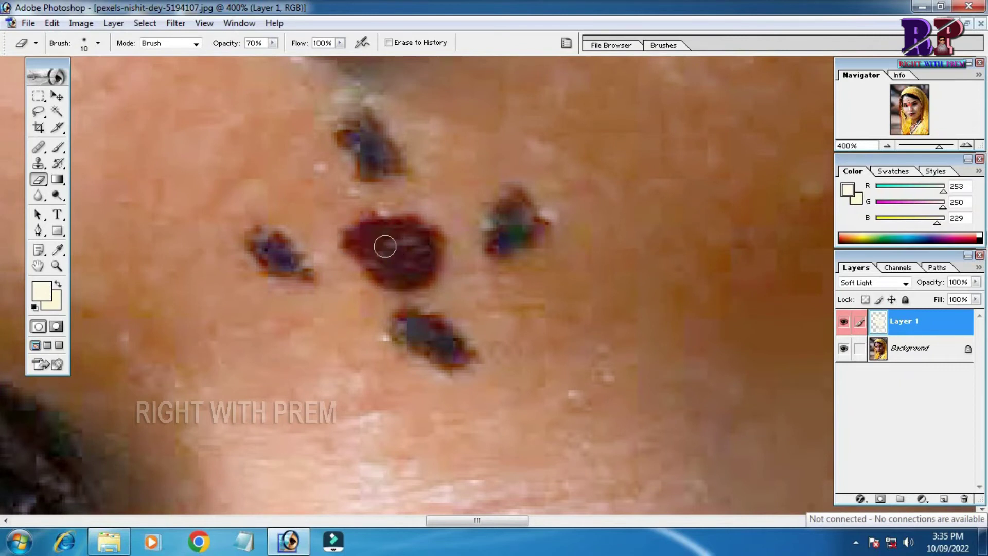
- Erase the brightening from the top, left, bottom and right dark dots beside the eye
{"action": "mouse_move", "coordinate": [382, 174]}
{"action": "left_mouse_down"}
{"action": "mouse_move", "coordinate": [364, 129]}
{"action": "mouse_move", "coordinate": [391, 165]}
{"action": "mouse_move", "coordinate": [382, 167]}
{"action": "left_mouse_up"}
{"action": "mouse_move", "coordinate": [284, 242]}
{"action": "left_mouse_down"}
{"action": "mouse_move", "coordinate": [267, 250]}
{"action": "mouse_move", "coordinate": [298, 273]}
{"action": "left_mouse_up"}
{"action": "left_click_drag", "start_coordinate": [447, 348], "coordinate": [409, 324]}
{"action": "mouse_move", "coordinate": [503, 230]}
{"action": "left_mouse_down"}
{"action": "mouse_move", "coordinate": [503, 203]}
{"action": "mouse_move", "coordinate": [523, 219]}
{"action": "mouse_move", "coordinate": [504, 227]}
{"action": "left_mouse_up"}
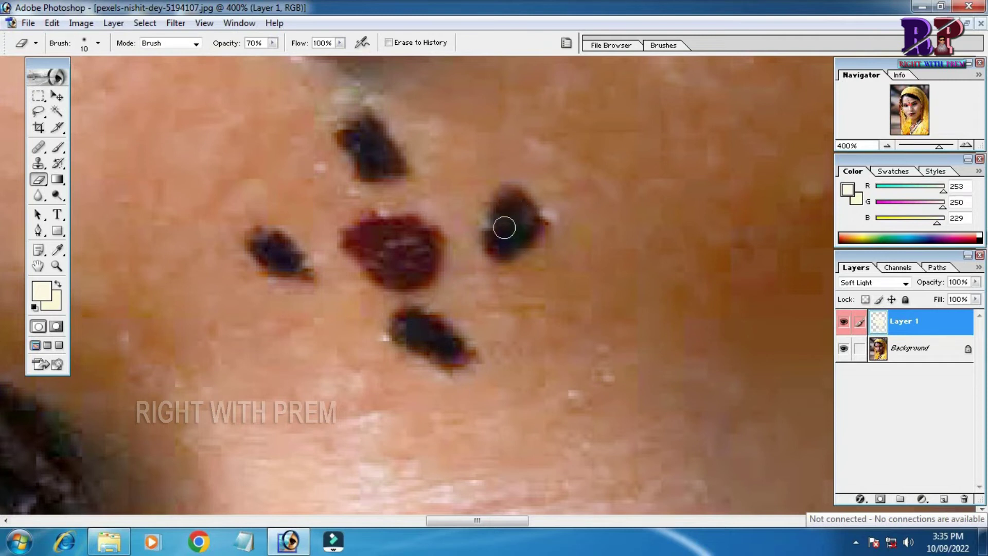
{"action": "mouse_move", "coordinate": [610, 303]}
{"action": "left_mouse_down"}
{"action": "mouse_move", "coordinate": [386, 298]}
{"action": "mouse_move", "coordinate": [408, 331]}
{"action": "mouse_move", "coordinate": [106, 320]}
{"action": "mouse_move", "coordinate": [496, 287]}
{"action": "mouse_move", "coordinate": [508, 146]}
{"action": "left_mouse_up"}
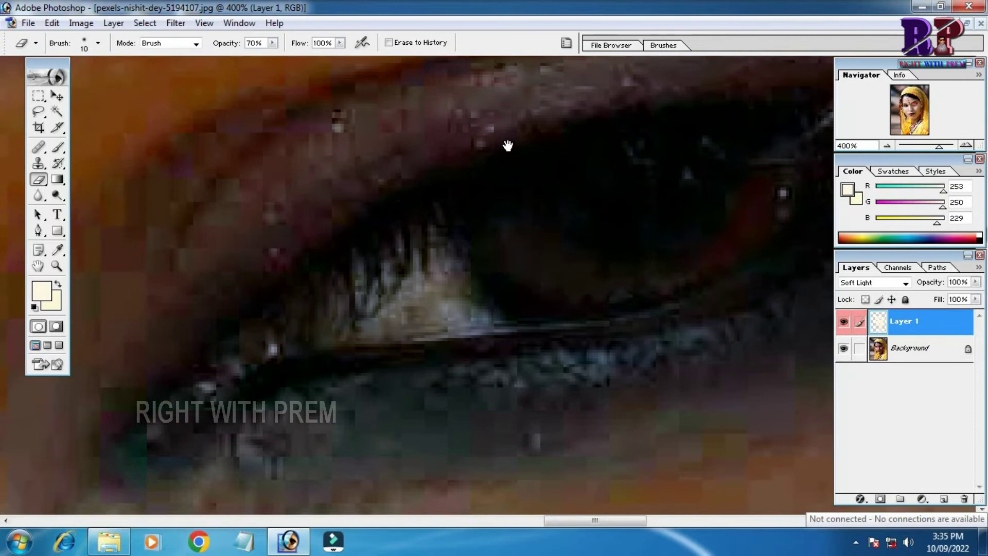
- Enlarge the eraser to 40 px and erase the brightening over the eyebrow
{"action": "key", "text": "bracketright"}
{"action": "key", "text": "bracketright"}
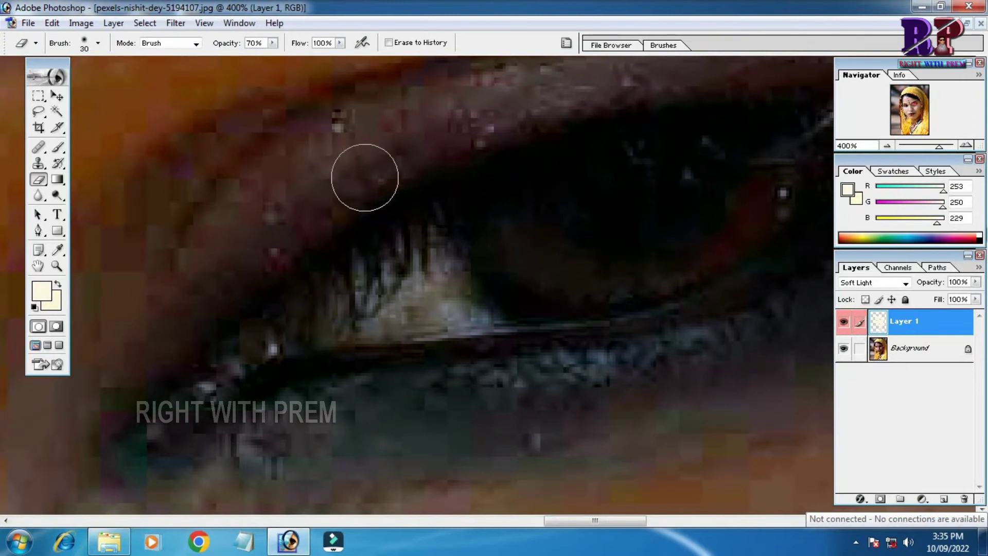
{"action": "key", "text": "bracketright"}
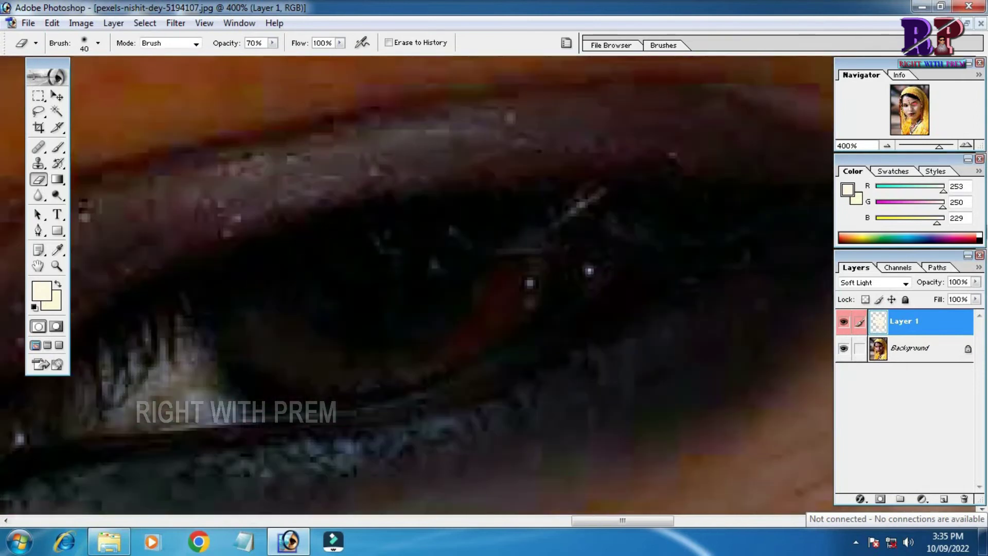
{"action": "left_click_drag", "start_coordinate": [470, 240], "coordinate": [242, 254]}
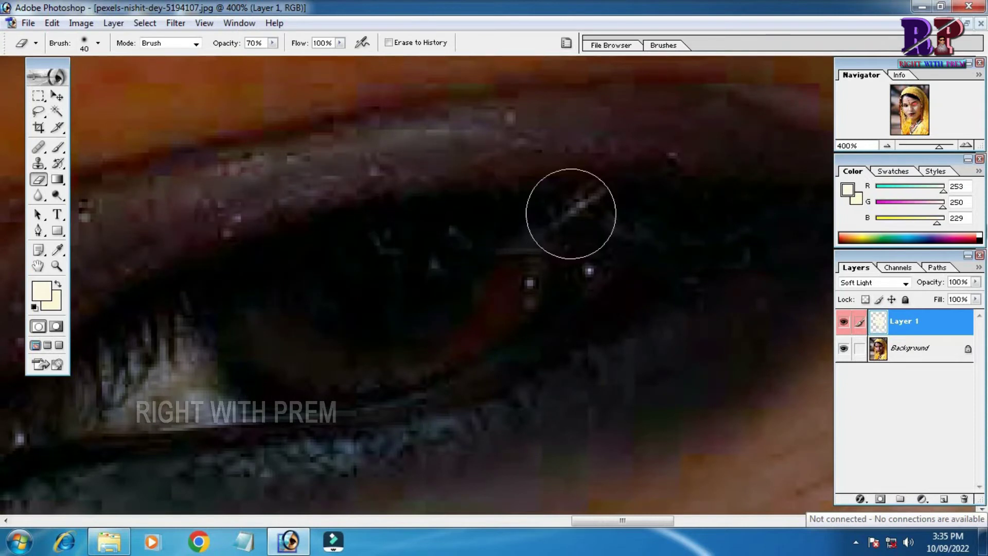
{"action": "left_click_drag", "start_coordinate": [596, 218], "coordinate": [704, 154]}
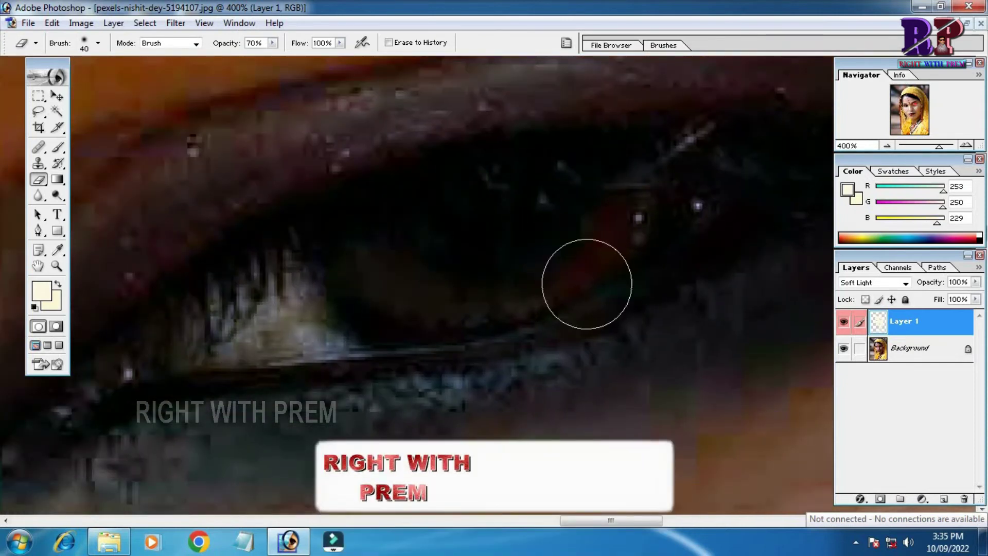
{"action": "left_click_drag", "start_coordinate": [587, 280], "coordinate": [270, 383]}
{"action": "mouse_move", "coordinate": [708, 310]}
{"action": "left_mouse_down"}
{"action": "mouse_move", "coordinate": [746, 227]}
{"action": "mouse_move", "coordinate": [324, 296]}
{"action": "mouse_move", "coordinate": [509, 223]}
{"action": "mouse_move", "coordinate": [705, 56]}
{"action": "left_mouse_up"}
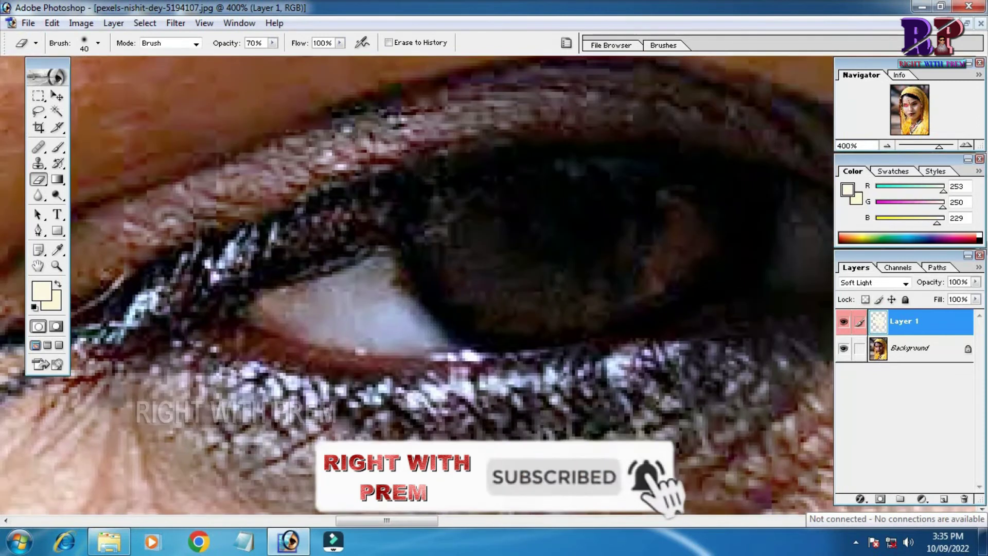
{"action": "mouse_move", "coordinate": [492, 332]}
{"action": "left_mouse_down"}
{"action": "mouse_move", "coordinate": [465, 377]}
{"action": "mouse_move", "coordinate": [459, 322]}
{"action": "left_mouse_up"}
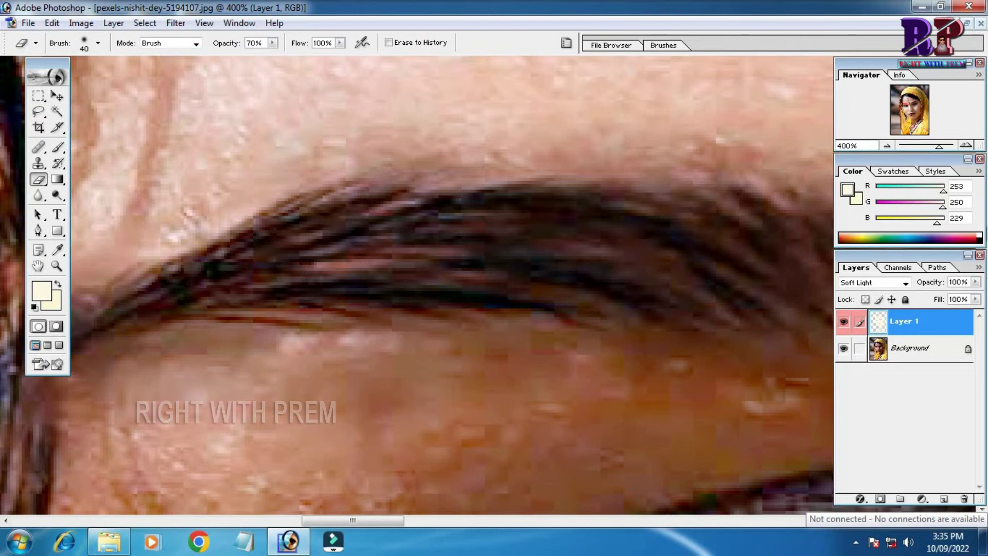
{"action": "left_click_drag", "start_coordinate": [635, 254], "coordinate": [406, 221]}
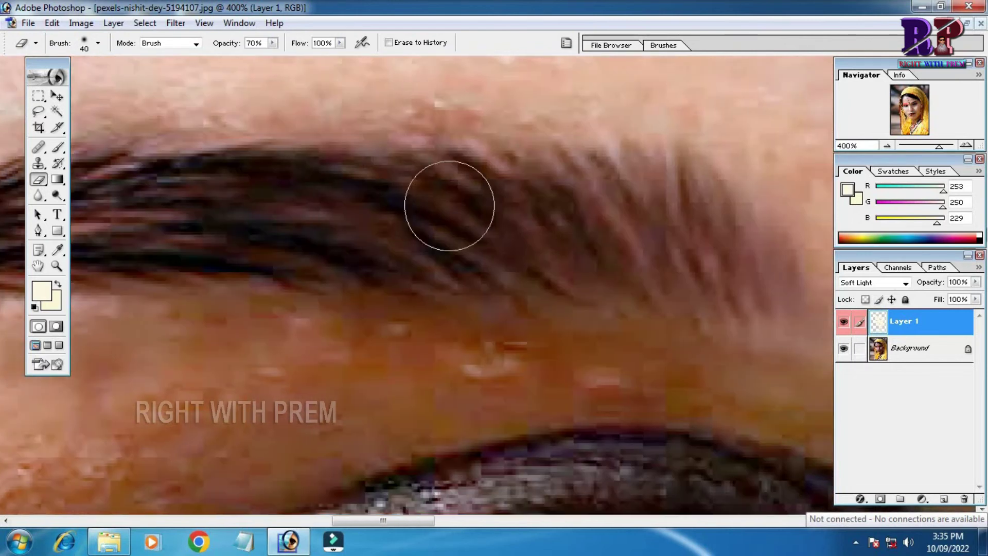
{"action": "mouse_move", "coordinate": [244, 258]}
{"action": "left_mouse_down"}
{"action": "mouse_move", "coordinate": [110, 261]}
{"action": "mouse_move", "coordinate": [294, 335]}
{"action": "mouse_move", "coordinate": [412, 219]}
{"action": "mouse_move", "coordinate": [394, 324]}
{"action": "left_mouse_up"}
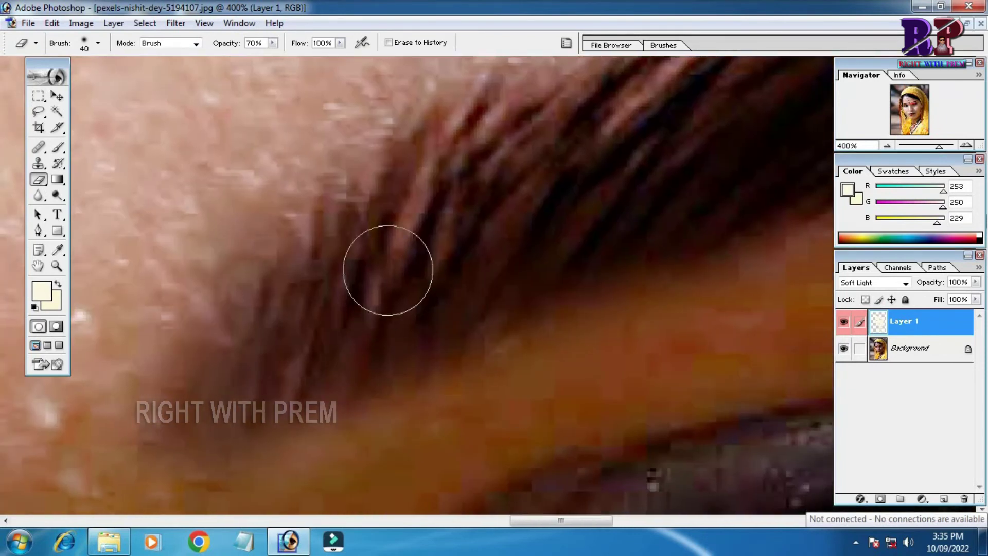
{"action": "mouse_move", "coordinate": [604, 155]}
{"action": "left_mouse_down"}
{"action": "mouse_move", "coordinate": [505, 188]}
{"action": "mouse_move", "coordinate": [333, 279]}
{"action": "left_mouse_up"}
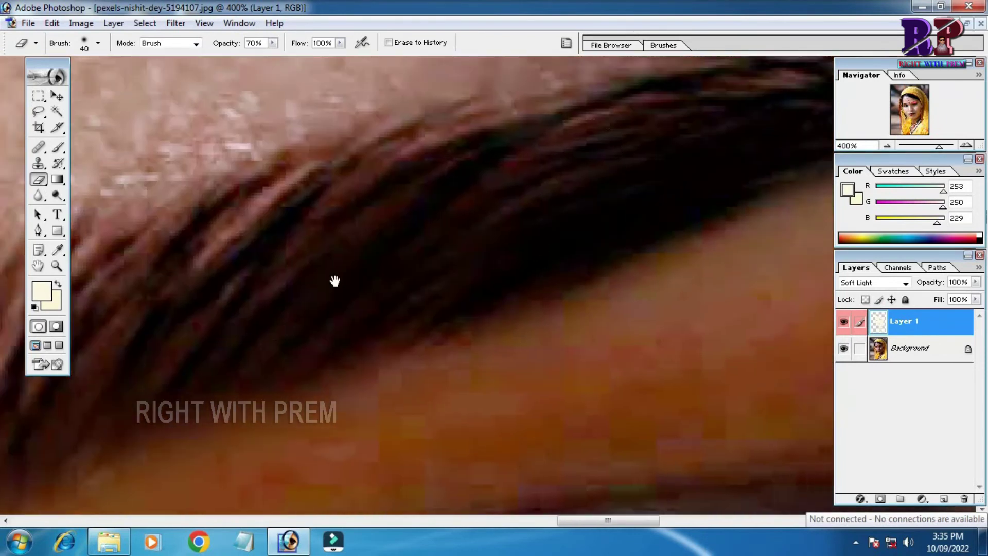
- With a 10 px eraser, remove the brightening from the eyeliner wing strokes and the nose pin
{"action": "key", "text": "ctrl+minus"}
{"action": "key", "text": "ctrl+minus"}
{"action": "key", "text": "ctrl+minus"}
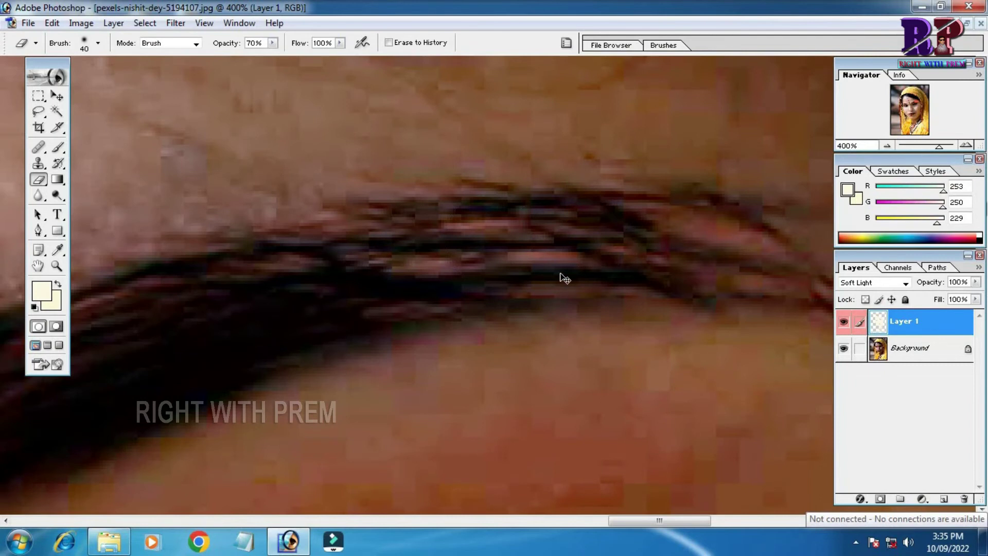
{"action": "key", "text": "ctrl+minus"}
{"action": "key", "text": "ctrl+minus"}
{"action": "key", "text": "ctrl+minus"}
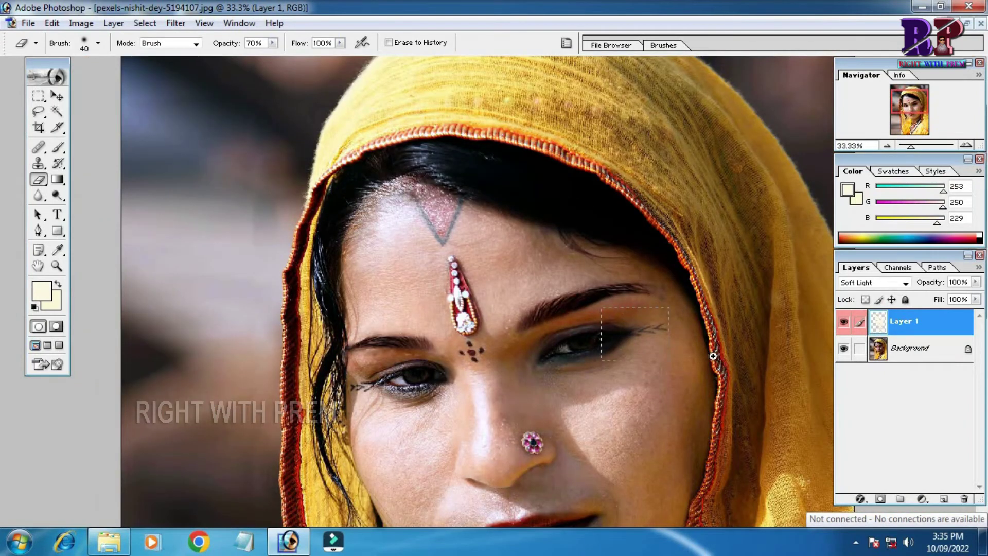
{"action": "left_click_drag", "start_coordinate": [601, 308], "coordinate": [669, 360]}
{"action": "left_click", "coordinate": [467, 311]}
{"action": "left_click_drag", "start_coordinate": [468, 311], "coordinate": [627, 375]}
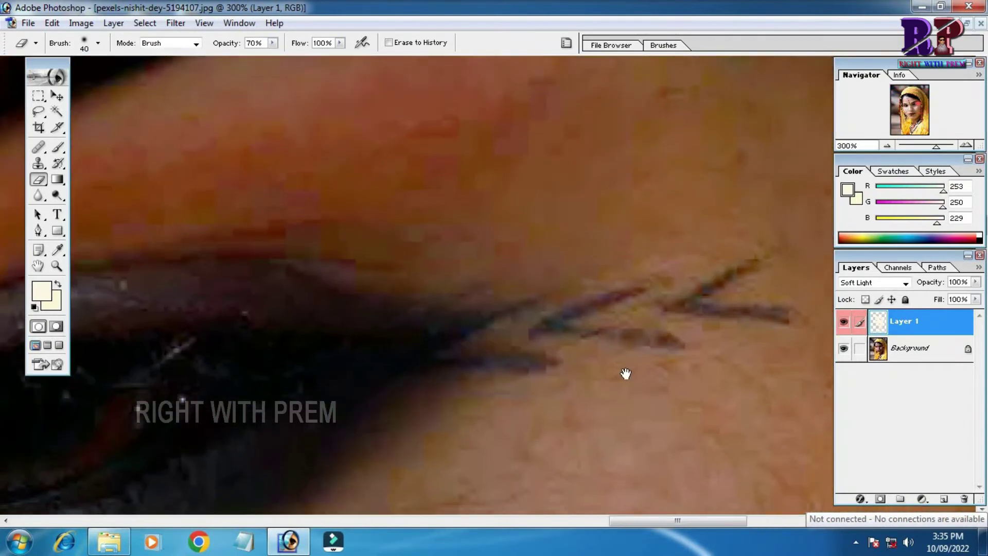
{"action": "key", "text": "bracketleft"}
{"action": "key", "text": "bracketleft"}
{"action": "key", "text": "bracketleft"}
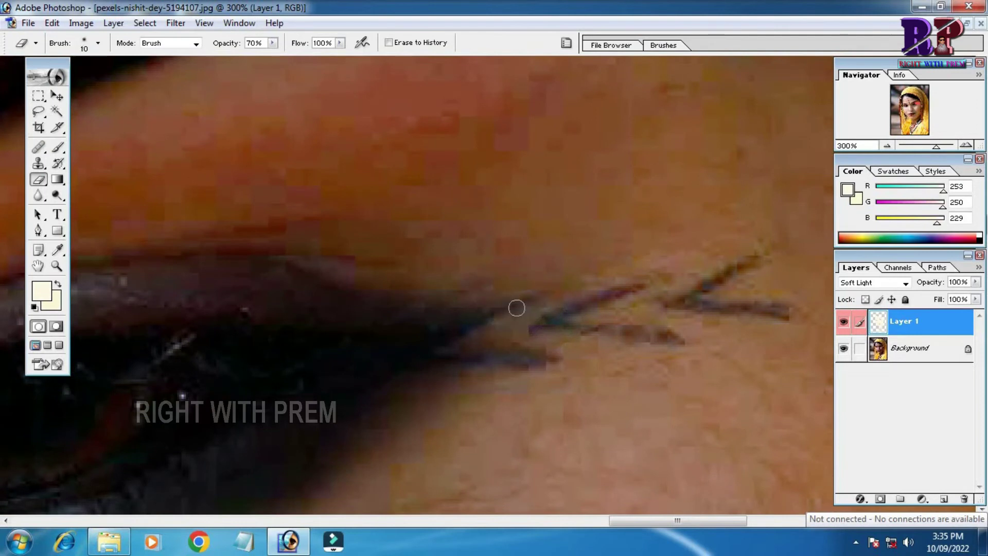
{"action": "mouse_move", "coordinate": [529, 303]}
{"action": "left_mouse_down"}
{"action": "mouse_move", "coordinate": [444, 344]}
{"action": "mouse_move", "coordinate": [508, 359]}
{"action": "left_mouse_up"}
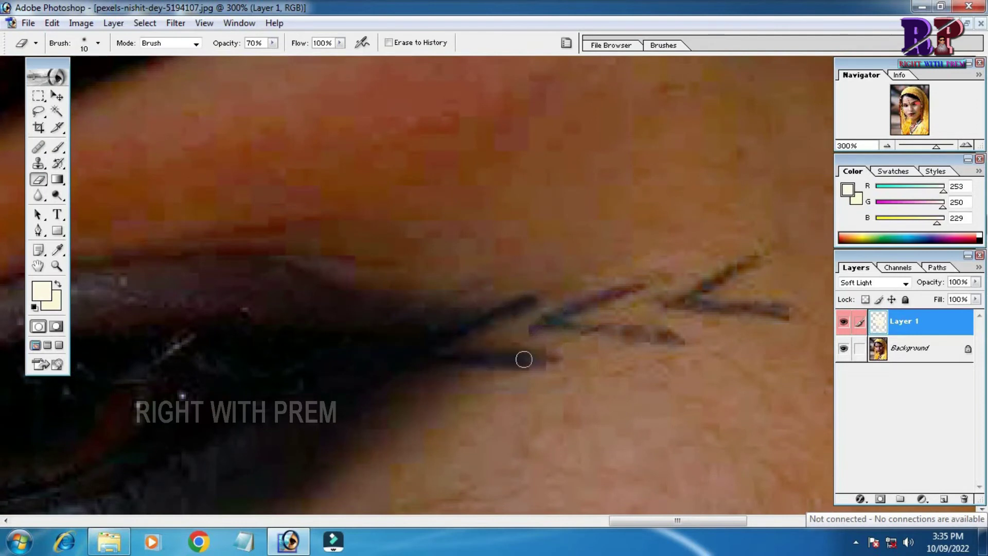
{"action": "mouse_move", "coordinate": [549, 323]}
{"action": "left_mouse_down"}
{"action": "mouse_move", "coordinate": [748, 263]}
{"action": "mouse_move", "coordinate": [693, 294]}
{"action": "mouse_move", "coordinate": [781, 312]}
{"action": "left_mouse_up"}
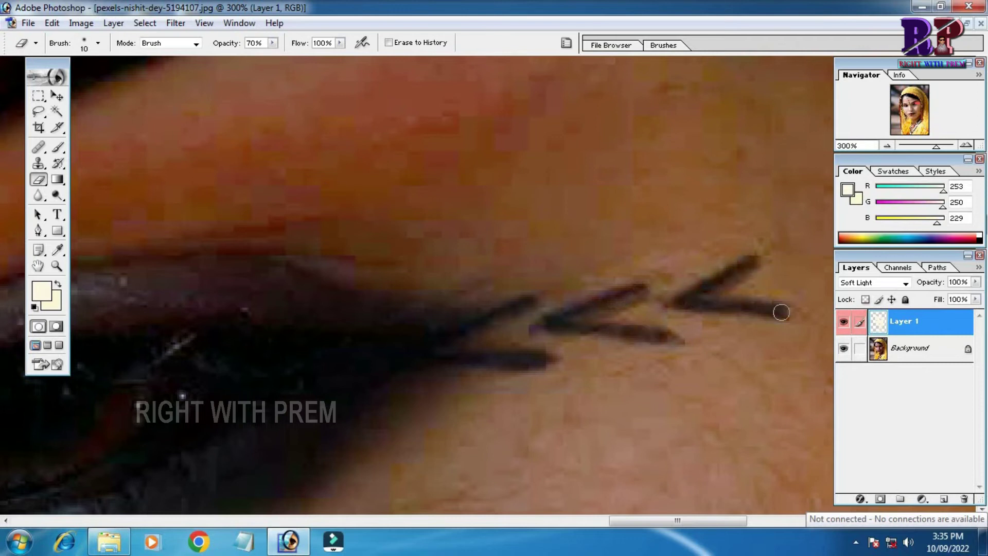
{"action": "mouse_move", "coordinate": [694, 386]}
{"action": "left_mouse_down"}
{"action": "mouse_move", "coordinate": [602, 369]}
{"action": "mouse_move", "coordinate": [659, 194]}
{"action": "mouse_move", "coordinate": [596, 453]}
{"action": "mouse_move", "coordinate": [677, 287]}
{"action": "mouse_move", "coordinate": [353, 386]}
{"action": "mouse_move", "coordinate": [523, 344]}
{"action": "left_mouse_up"}
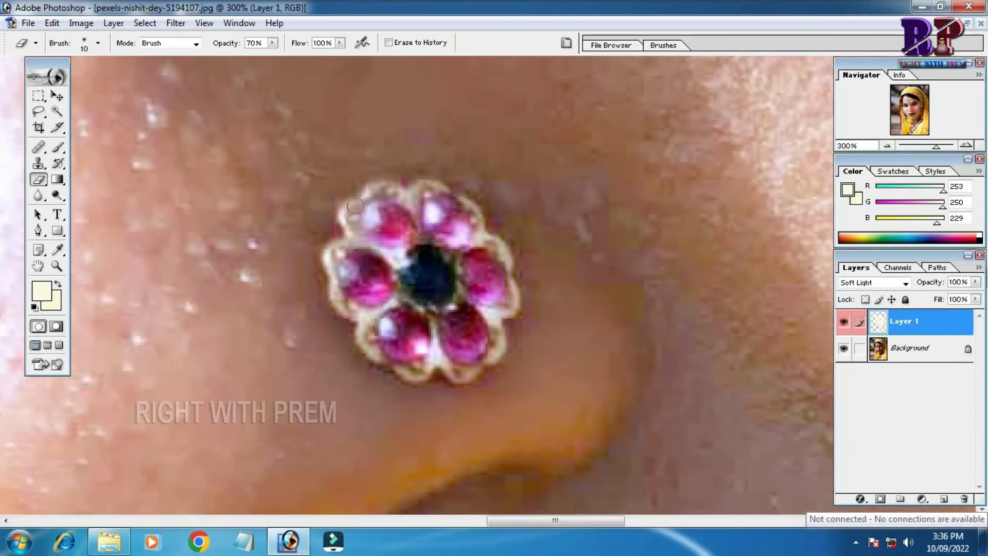
{"action": "left_click_drag", "start_coordinate": [346, 244], "coordinate": [377, 189]}
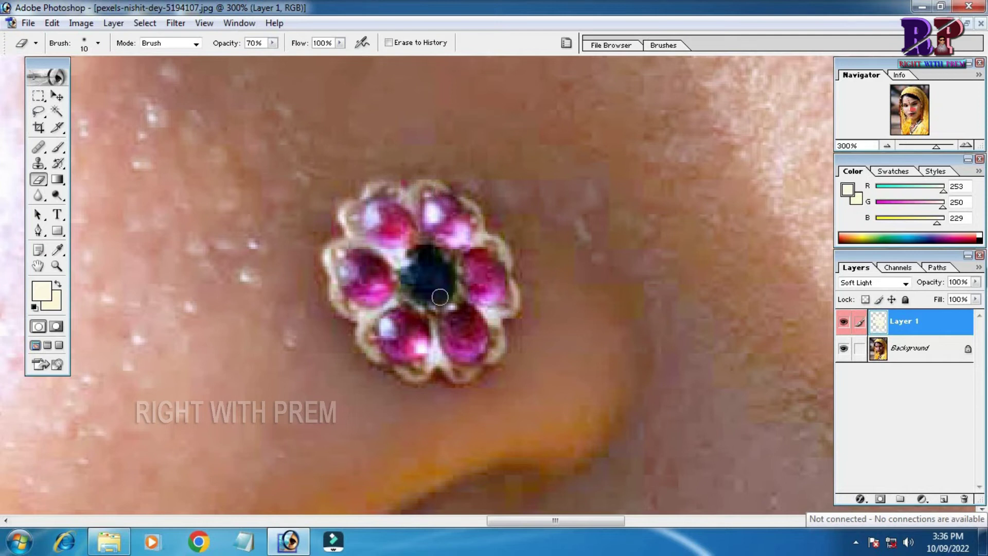
{"action": "key", "text": "ctrl+minus"}
{"action": "key", "text": "ctrl+minus"}
{"action": "key", "text": "ctrl+minus"}
{"action": "key", "text": "ctrl+minus"}
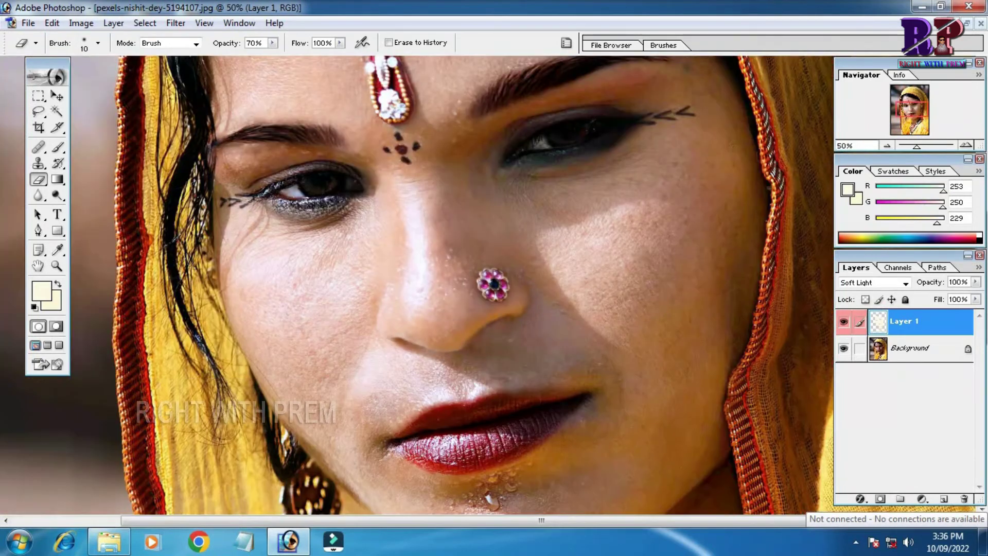
- Erase Layer 1 along the lower lip's bottom edge with a 40 px eraser
{"action": "scroll", "coordinate": [507, 347], "scroll_direction": "down", "scroll_amount": 3}
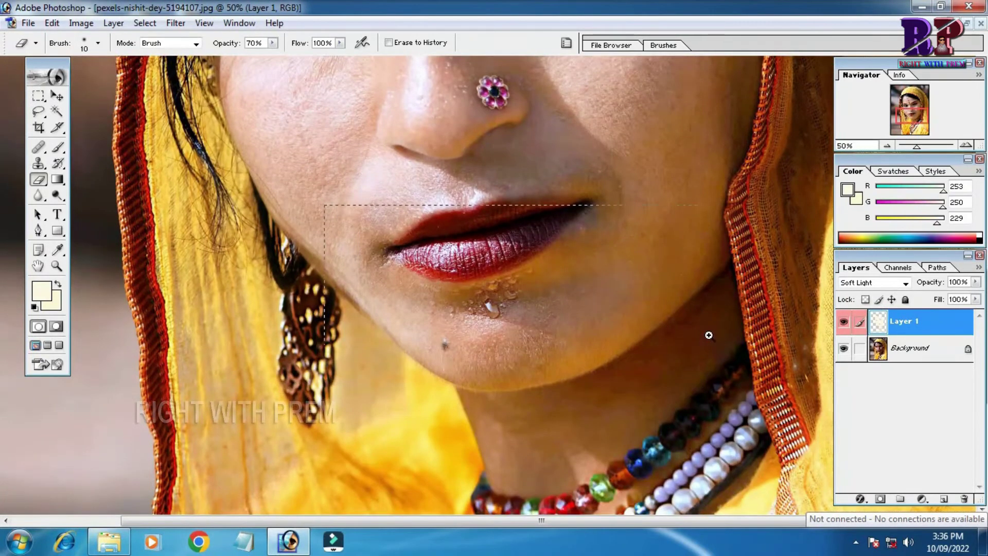
{"action": "key", "text": "ctrl+plus"}
{"action": "key", "text": "ctrl+plus"}
{"action": "left_click_drag", "start_coordinate": [383, 266], "coordinate": [389, 268]}
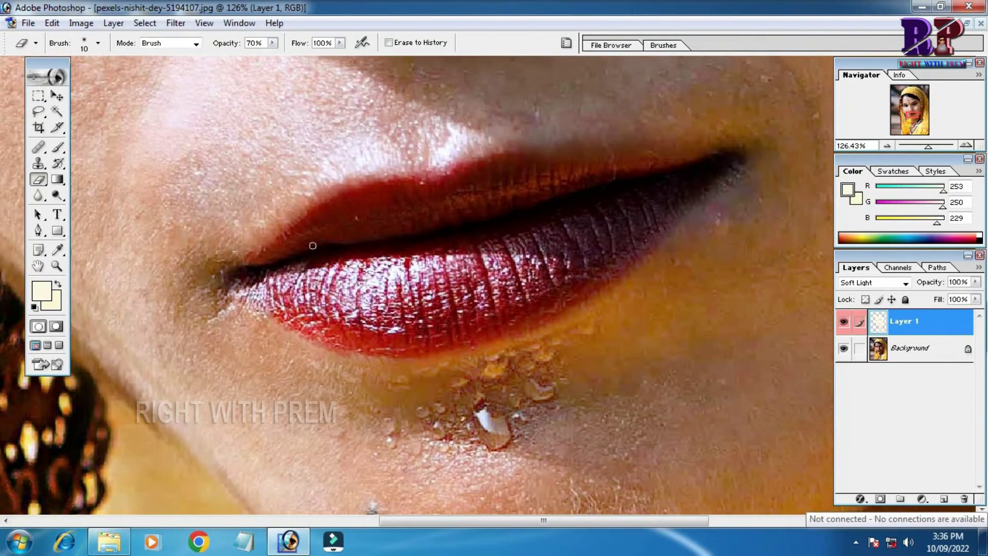
{"action": "key", "text": "bracketright"}
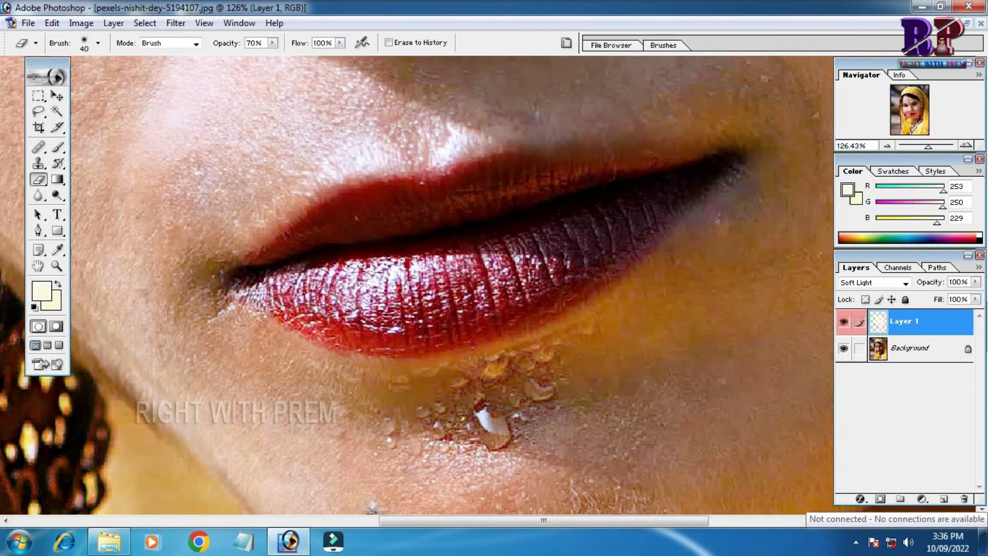
{"action": "left_click_drag", "start_coordinate": [251, 272], "coordinate": [541, 319]}
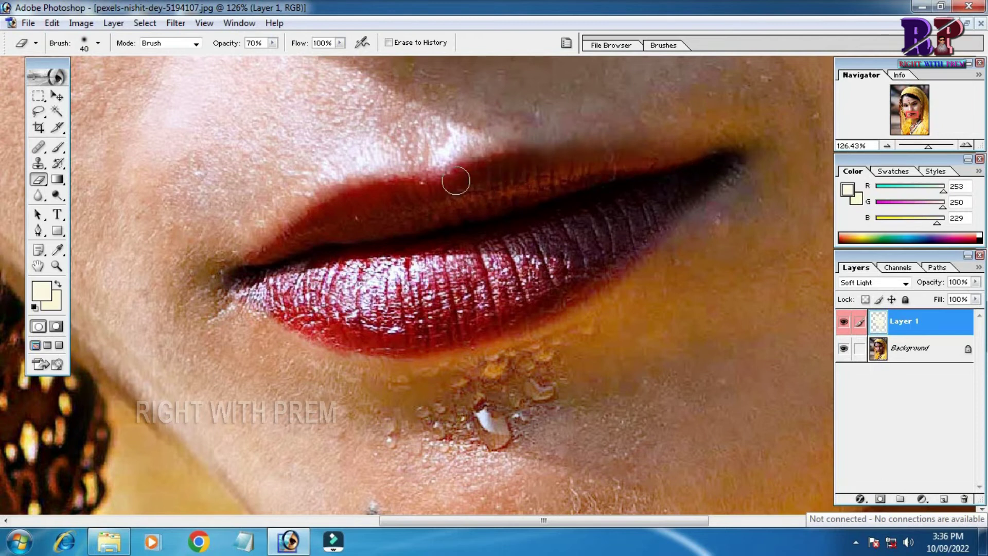
- Pan across the beaded necklace and pendant, then zoom out to the whole photo
{"action": "left_click_drag", "start_coordinate": [569, 319], "coordinate": [505, 164]}
{"action": "left_click_drag", "start_coordinate": [567, 463], "coordinate": [607, 77]}
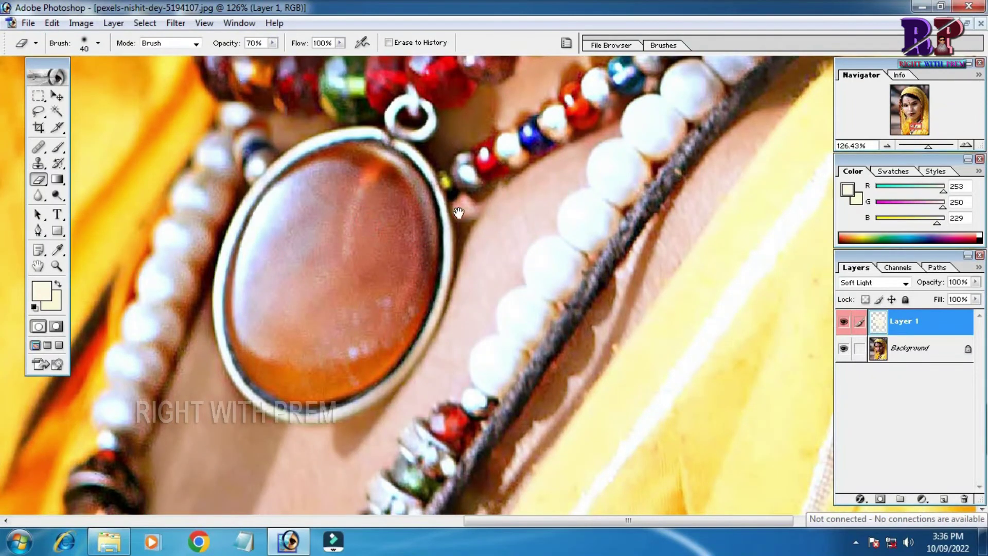
{"action": "left_click_drag", "start_coordinate": [498, 171], "coordinate": [444, 241]}
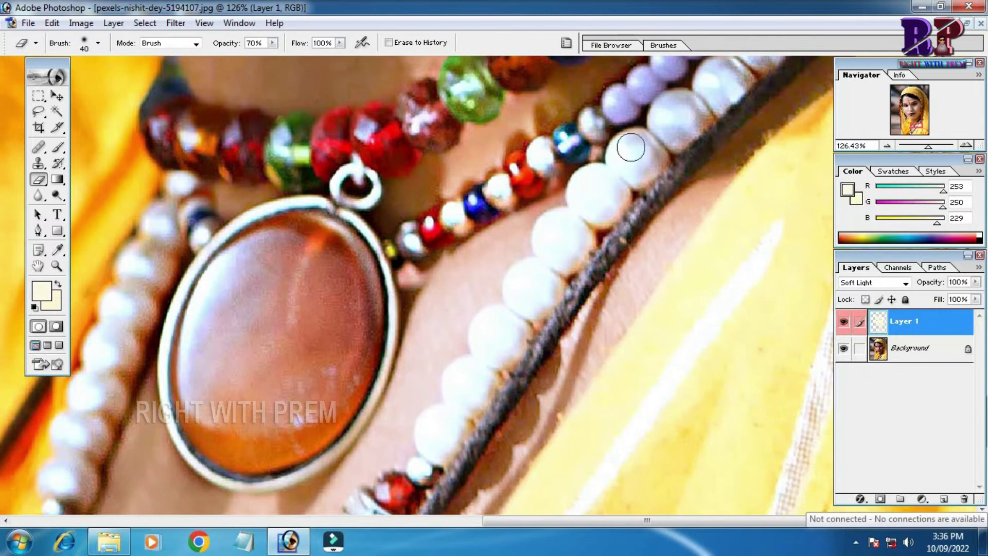
{"action": "left_click_drag", "start_coordinate": [752, 243], "coordinate": [621, 276]}
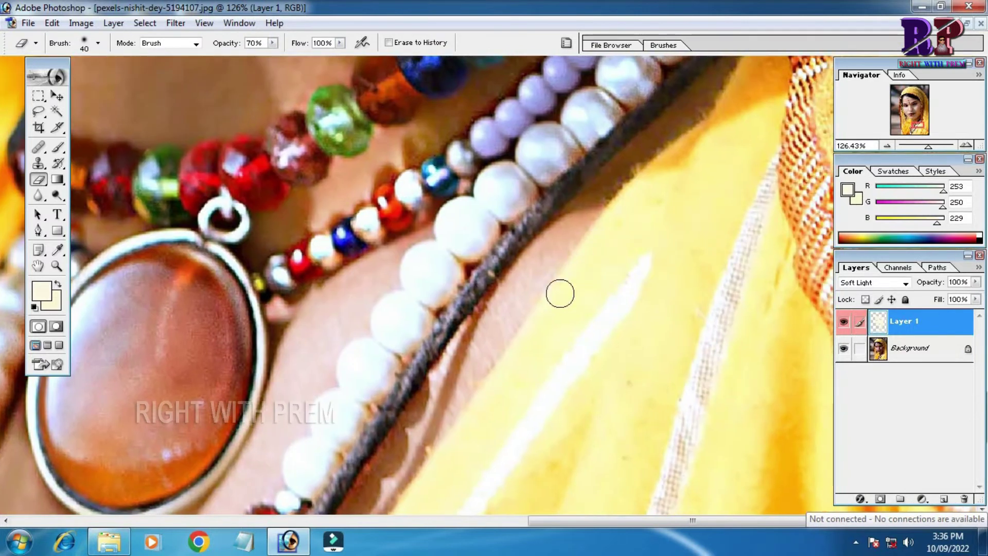
{"action": "scroll", "coordinate": [660, 192], "scroll_direction": "down", "scroll_amount": 5}
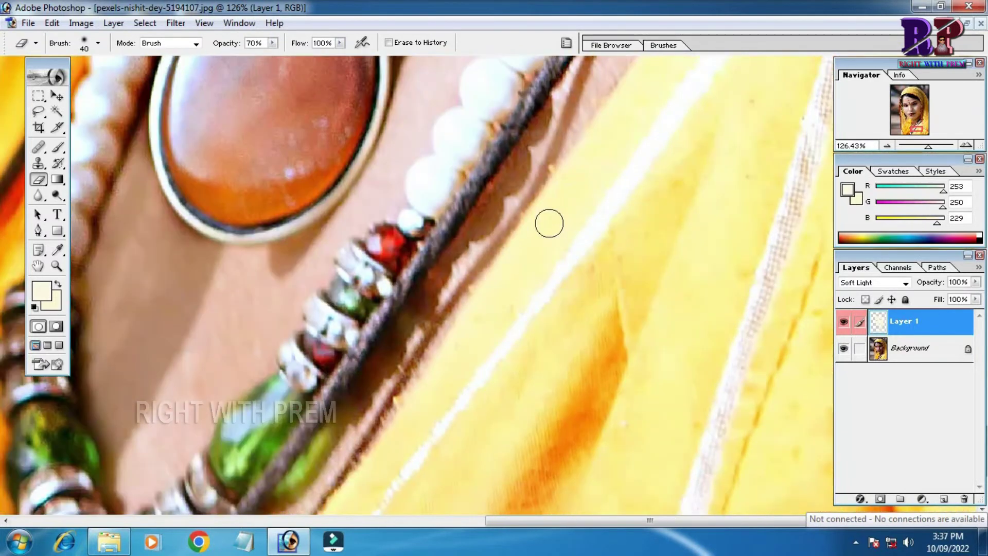
{"action": "scroll", "coordinate": [437, 370], "scroll_direction": "down", "scroll_amount": 3}
{"action": "scroll", "coordinate": [461, 326], "scroll_direction": "left", "scroll_amount": 3}
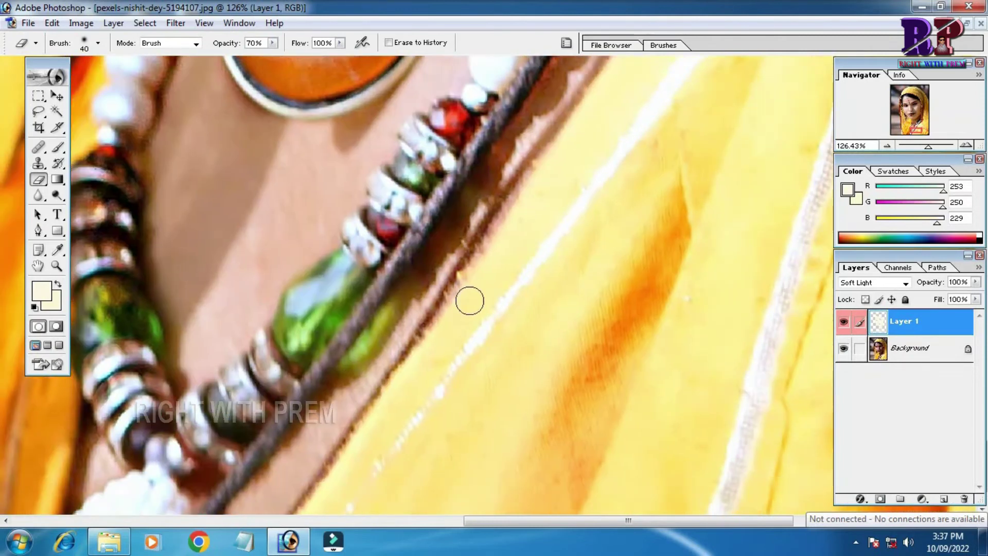
{"action": "scroll", "coordinate": [406, 381], "scroll_direction": "up", "scroll_amount": 3}
{"action": "scroll", "coordinate": [452, 287], "scroll_direction": "up", "scroll_amount": 3}
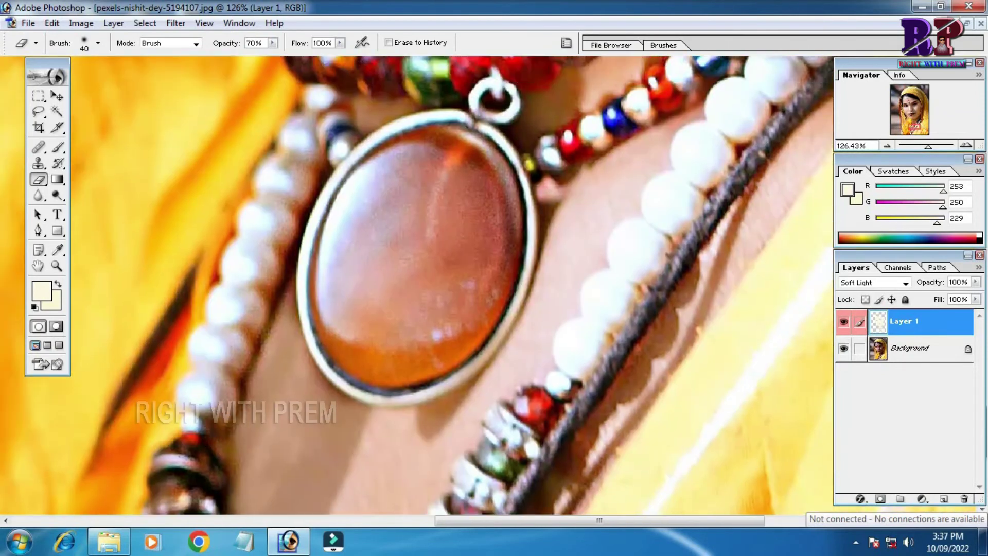
{"action": "scroll", "coordinate": [328, 126], "scroll_direction": "up", "scroll_amount": 4}
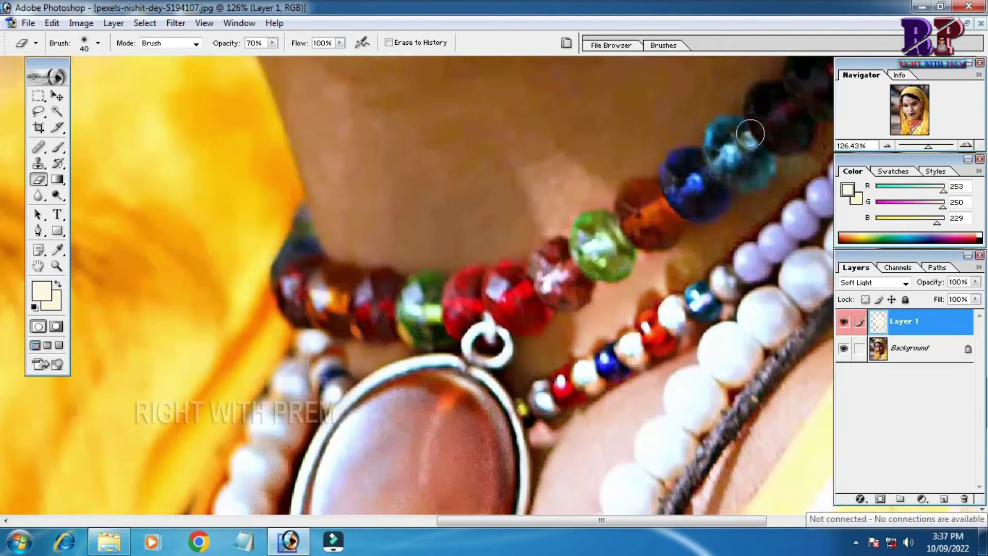
{"action": "key", "text": "ctrl+minus"}
{"action": "key", "text": "ctrl+minus"}
{"action": "key", "text": "ctrl+minus"}
{"action": "key", "text": "ctrl+minus"}
{"action": "key", "text": "ctrl+minus"}
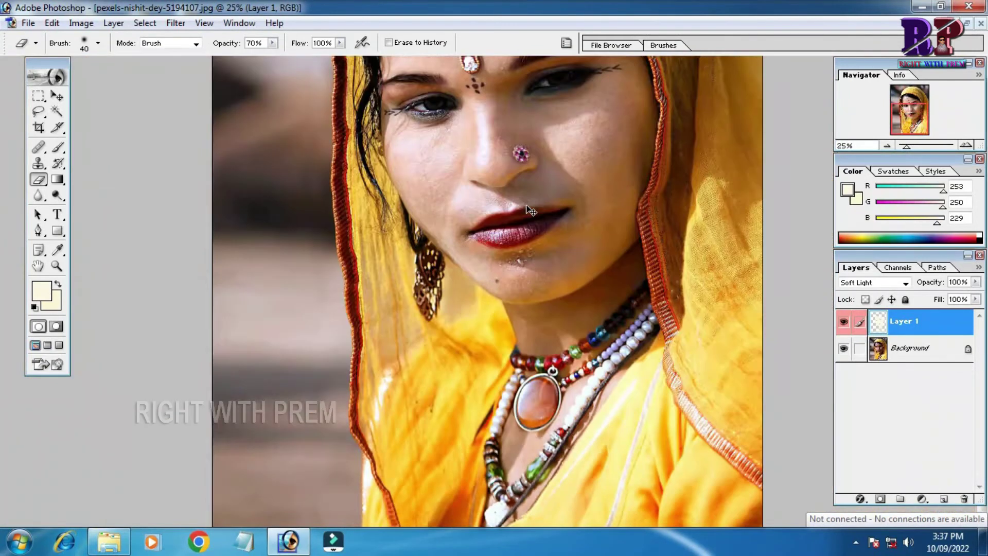
{"action": "key", "text": "ctrl+minus"}
{"action": "scroll", "coordinate": [623, 232], "scroll_direction": "up", "scroll_amount": 1}
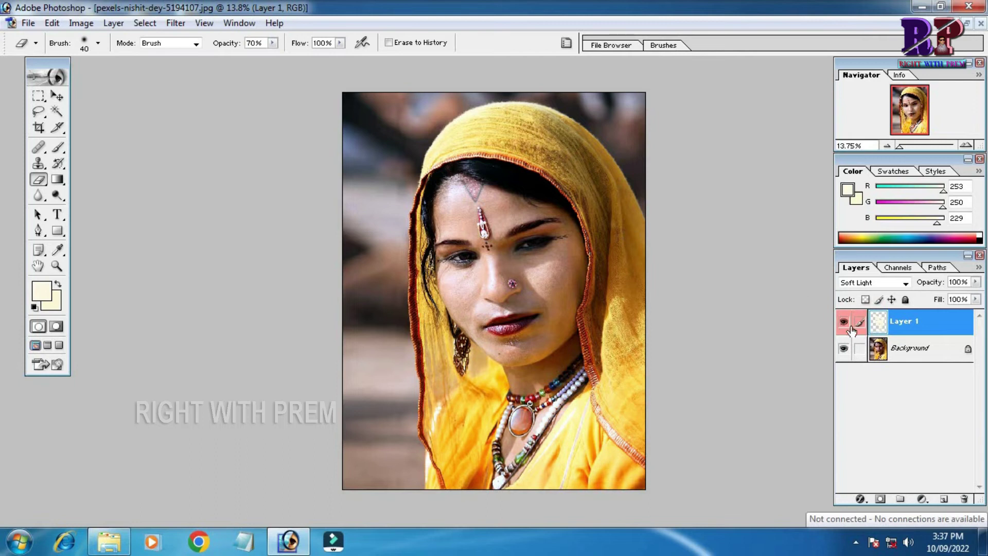
- Toggle Layer 1's visibility to compare the portrait with and without brightening
{"action": "left_click", "coordinate": [843, 325]}
{"action": "left_click", "coordinate": [842, 325]}
{"action": "left_click", "coordinate": [842, 327]}
{"action": "left_click", "coordinate": [841, 326]}
- Erase the brightening from the forehead triangle outline, zoom out and recompare with Layer 1 toggled
{"action": "left_click_drag", "start_coordinate": [428, 145], "coordinate": [557, 222]}
{"action": "left_click_drag", "start_coordinate": [344, 332], "coordinate": [385, 211]}
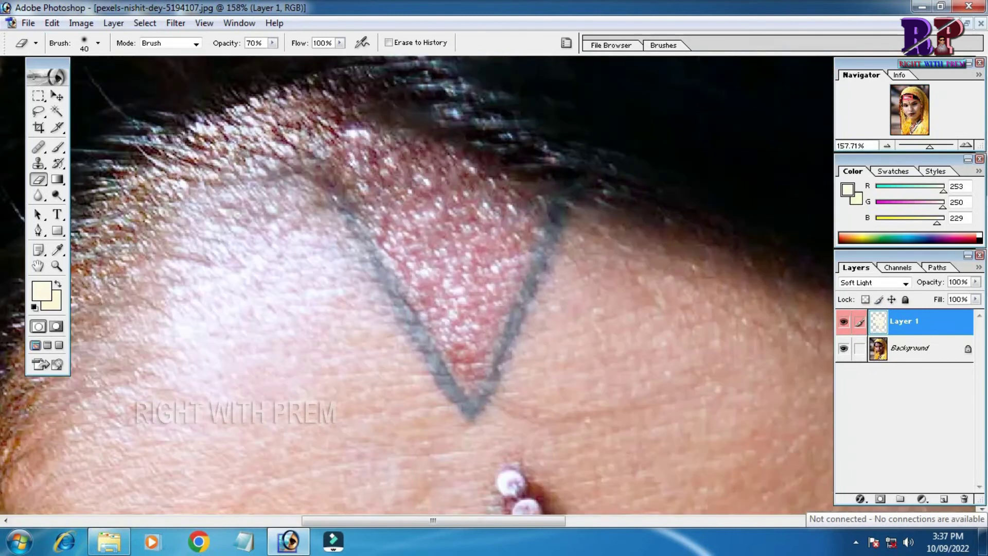
{"action": "mouse_move", "coordinate": [344, 175]}
{"action": "left_mouse_down"}
{"action": "mouse_move", "coordinate": [547, 214]}
{"action": "mouse_move", "coordinate": [463, 360]}
{"action": "left_mouse_up"}
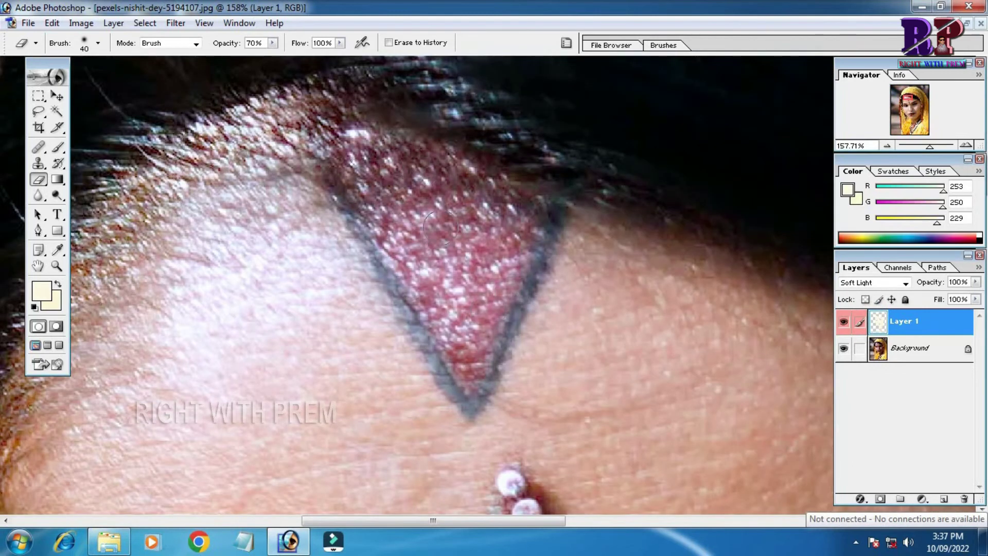
{"action": "scroll", "coordinate": [533, 263], "scroll_direction": "down", "scroll_amount": 8}
{"action": "key", "text": "ctrl+minus"}
{"action": "key", "text": "ctrl+minus"}
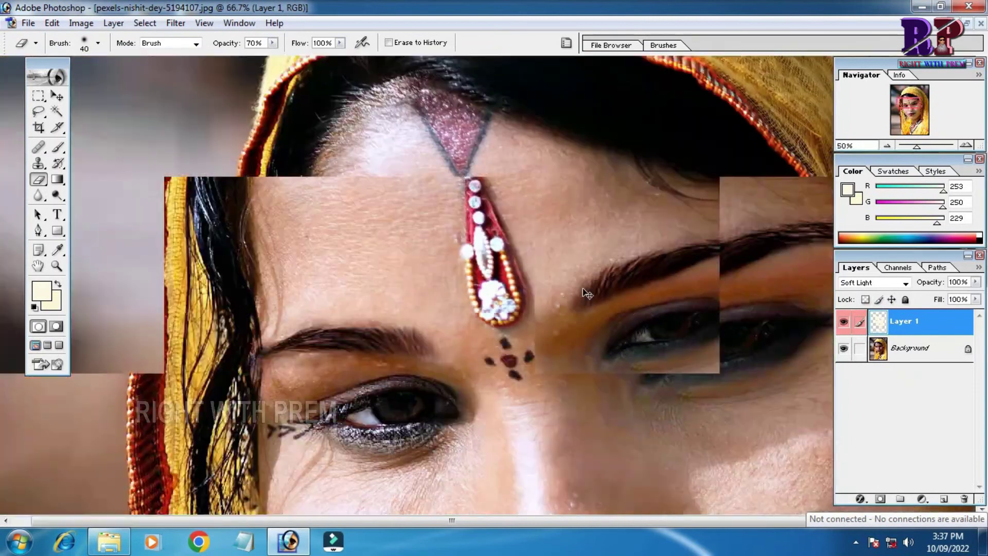
{"action": "key", "text": "ctrl+minus"}
{"action": "key", "text": "ctrl+minus"}
{"action": "key", "text": "ctrl+minus"}
{"action": "key", "text": "ctrl+minus"}
{"action": "left_click", "coordinate": [845, 323]}
{"action": "left_click", "coordinate": [845, 323]}
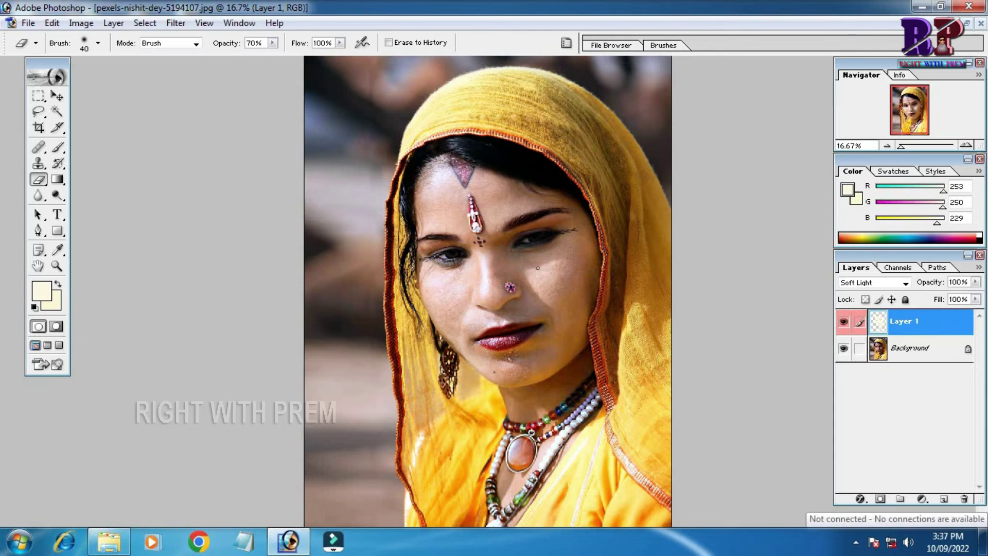
- Duplicate Layer 1 with Ctrl+J for extra Soft Light brightening and inspect the face
{"action": "key", "text": "ctrl+j"}
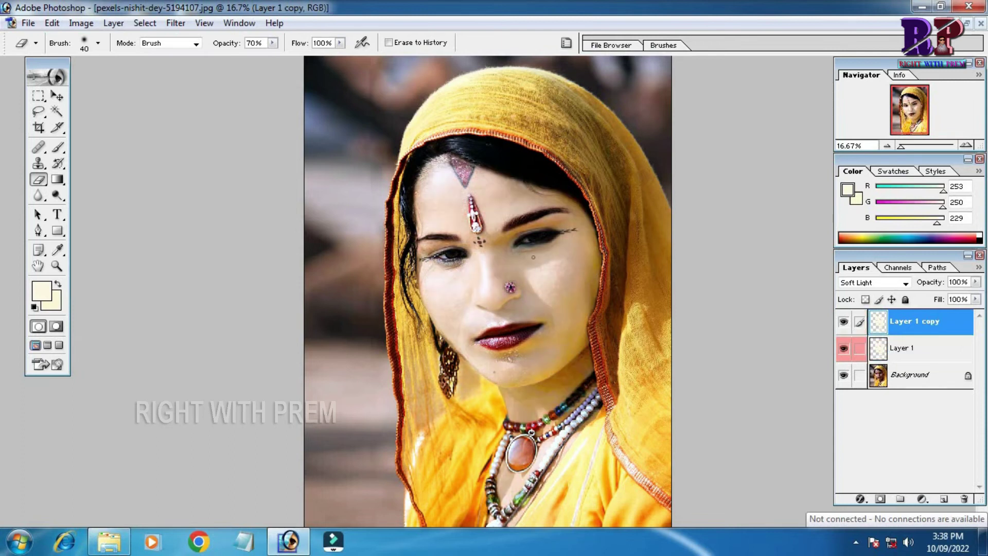
{"action": "mouse_move", "coordinate": [440, 225]}
{"action": "left_mouse_down"}
{"action": "mouse_move", "coordinate": [591, 322]}
{"action": "mouse_move", "coordinate": [571, 245]}
{"action": "left_mouse_up"}
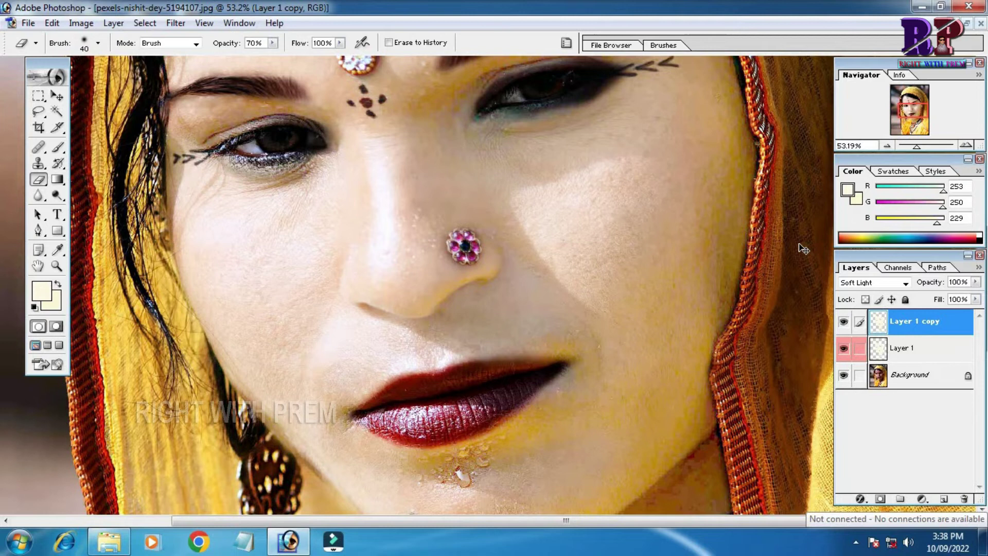
{"action": "key", "text": "ctrl+minus"}
{"action": "key", "text": "ctrl+minus"}
{"action": "key", "text": "ctrl+minus"}
{"action": "key", "text": "ctrl+minus"}
{"action": "key", "text": "ctrl+minus"}
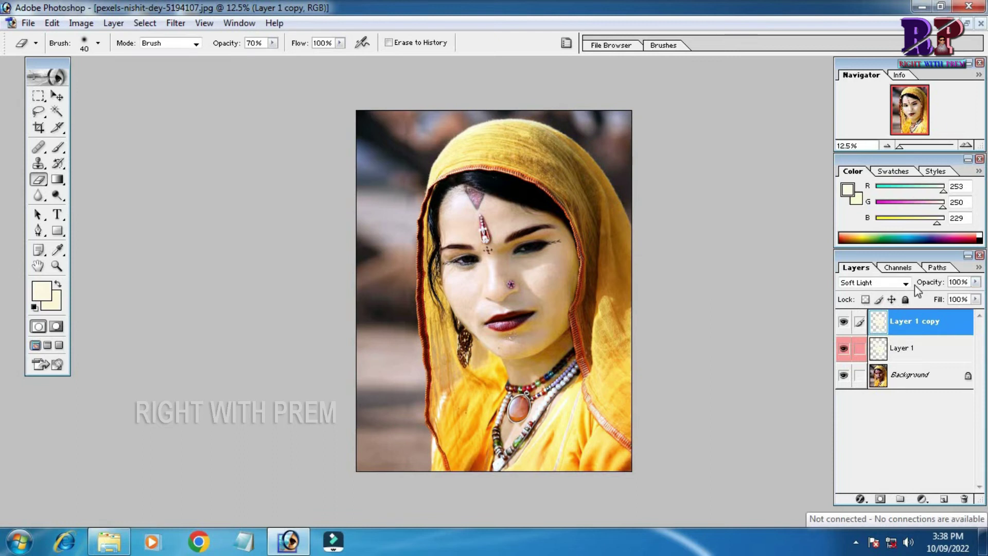
- Lower Layer 1 copy's opacity to 52% to soften the doubled soft-light brightening
{"action": "left_click", "coordinate": [975, 283]}
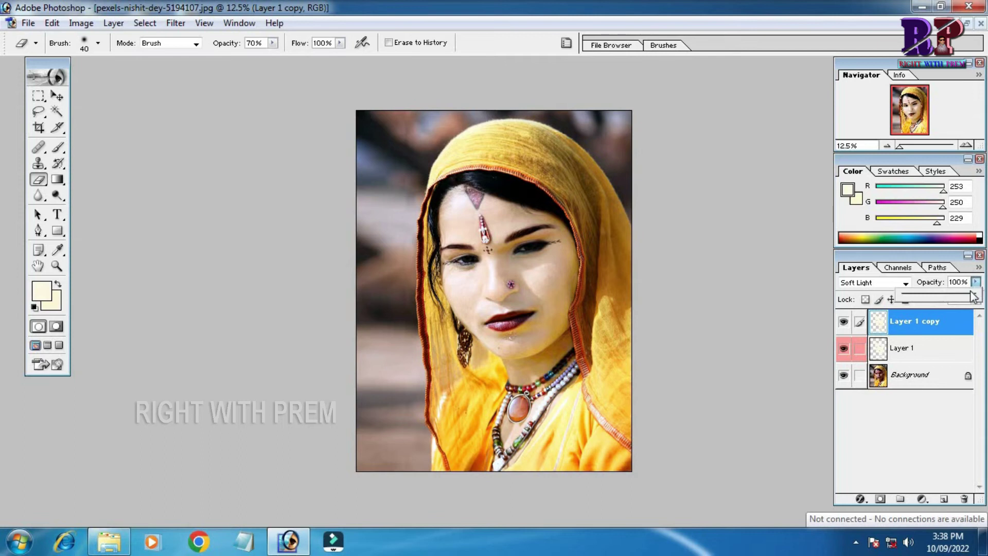
{"action": "left_click_drag", "start_coordinate": [975, 296], "coordinate": [936, 301]}
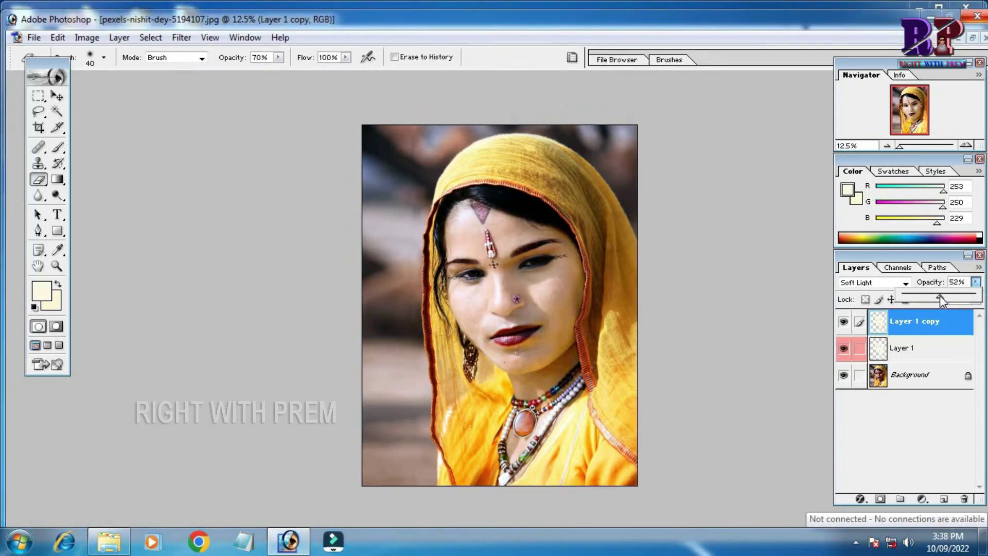
{"action": "left_click", "coordinate": [940, 298]}
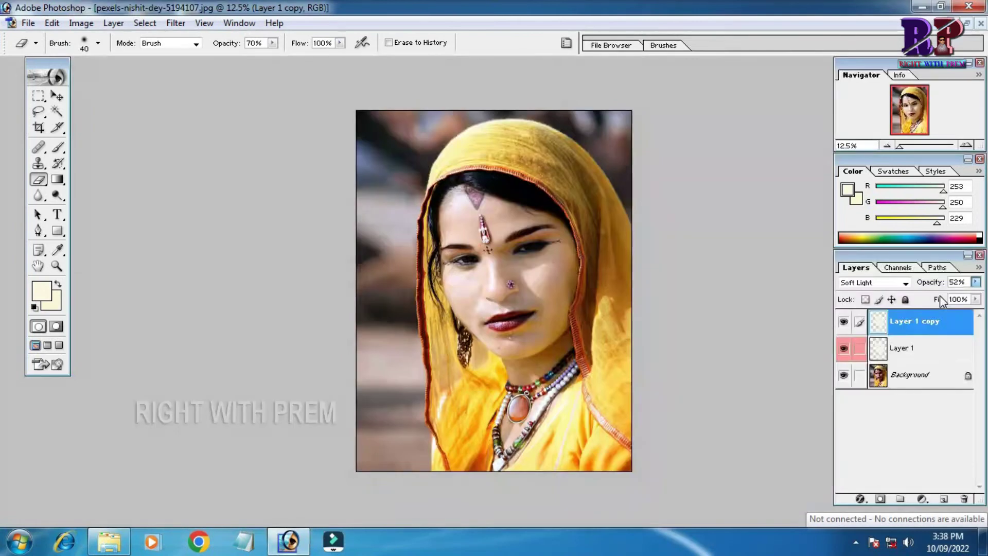
{"action": "left_click", "coordinate": [976, 282]}
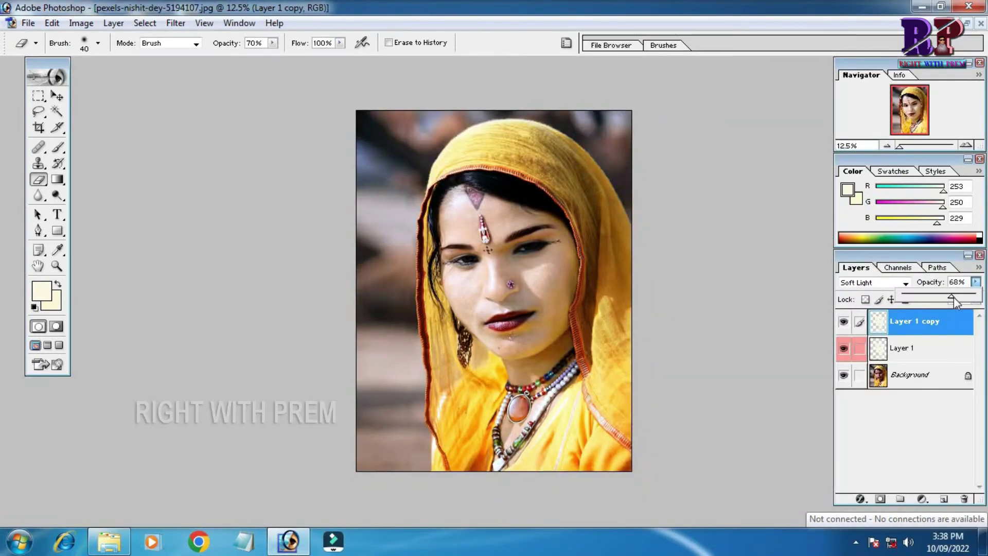
{"action": "mouse_move", "coordinate": [955, 298]}
{"action": "left_mouse_down"}
{"action": "mouse_move", "coordinate": [918, 298]}
{"action": "mouse_move", "coordinate": [941, 294]}
{"action": "left_mouse_up"}
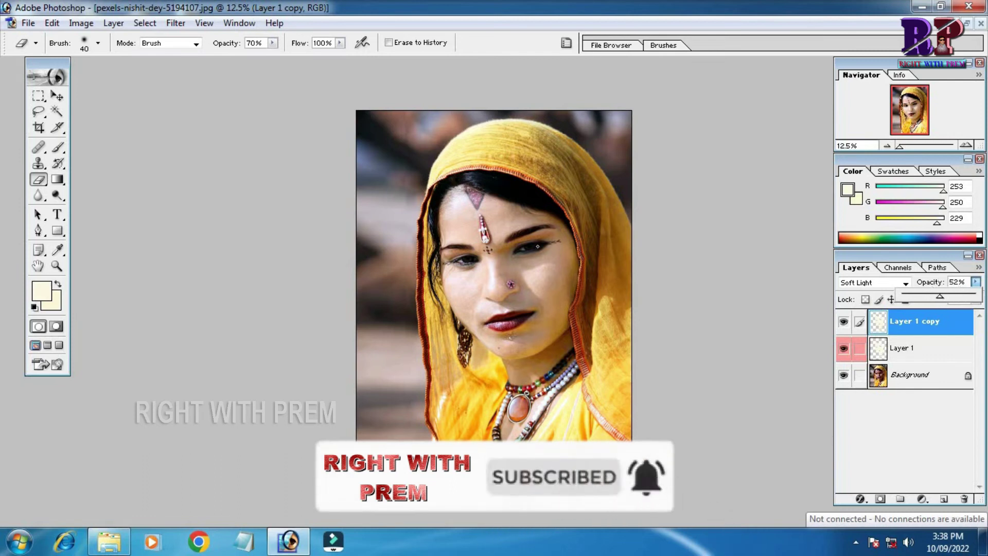
{"action": "left_click_drag", "start_coordinate": [401, 237], "coordinate": [592, 342]}
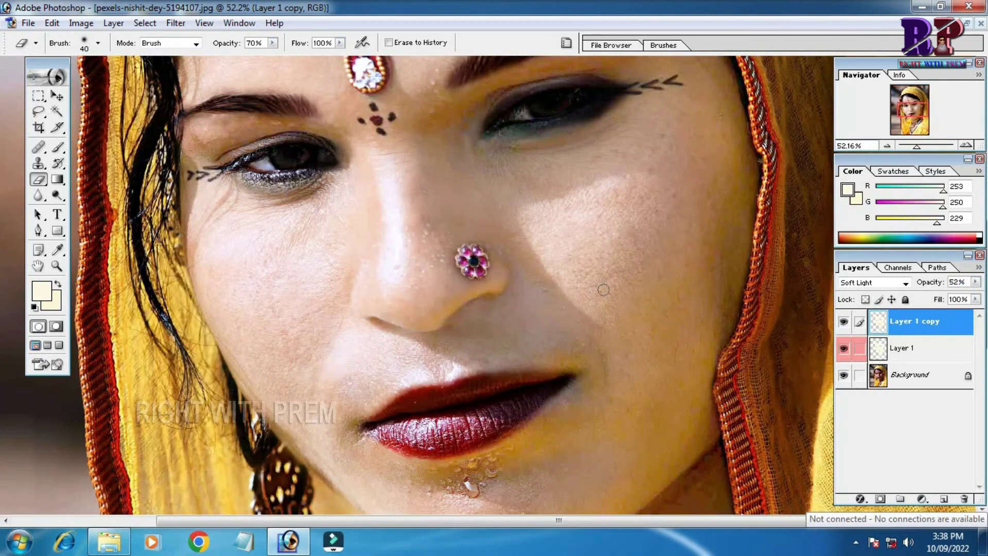
{"action": "key", "text": "ctrl+minus"}
{"action": "key", "text": "ctrl+minus"}
{"action": "key", "text": "ctrl+minus"}
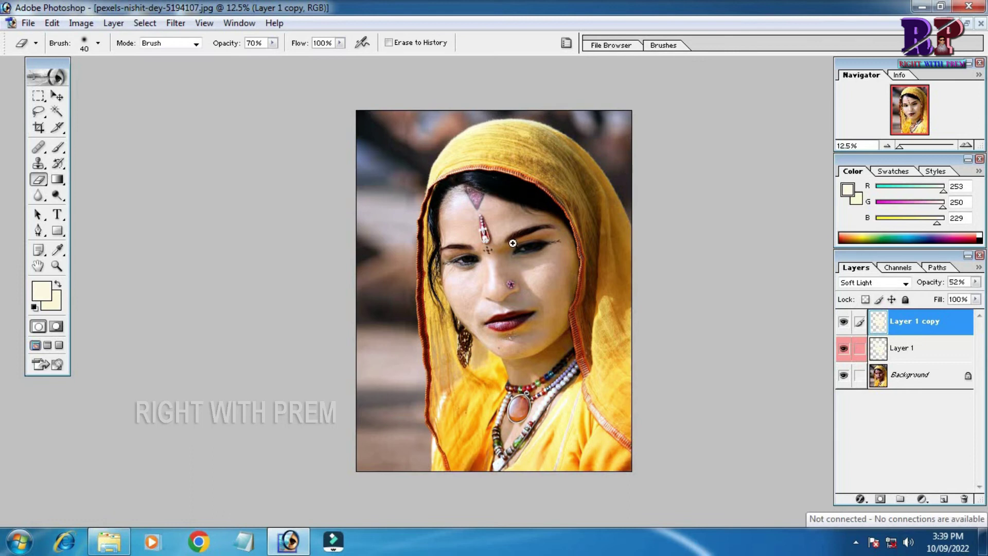
{"action": "left_click_drag", "start_coordinate": [515, 246], "coordinate": [602, 289]}
{"action": "left_click_drag", "start_coordinate": [580, 216], "coordinate": [664, 358]}
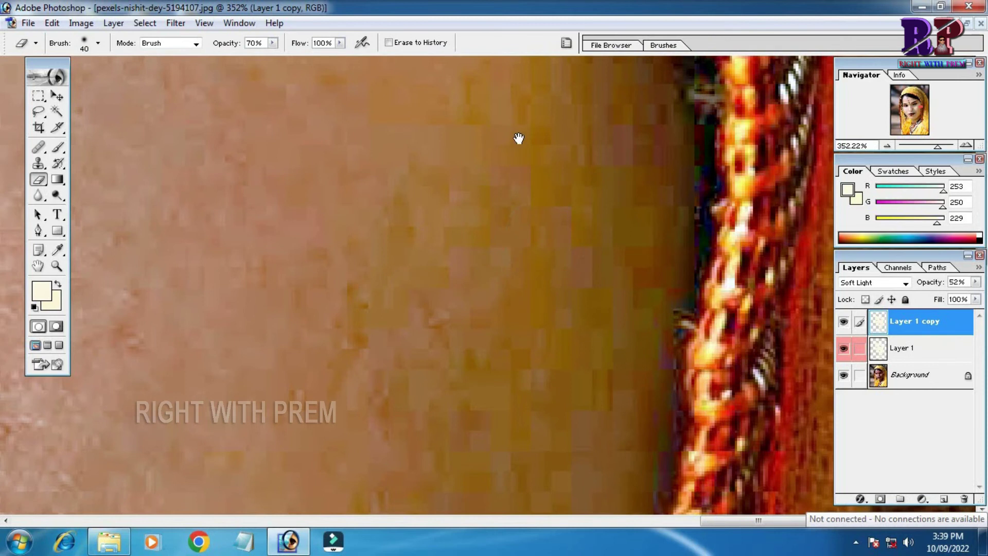
{"action": "left_click_drag", "start_coordinate": [518, 139], "coordinate": [593, 333]}
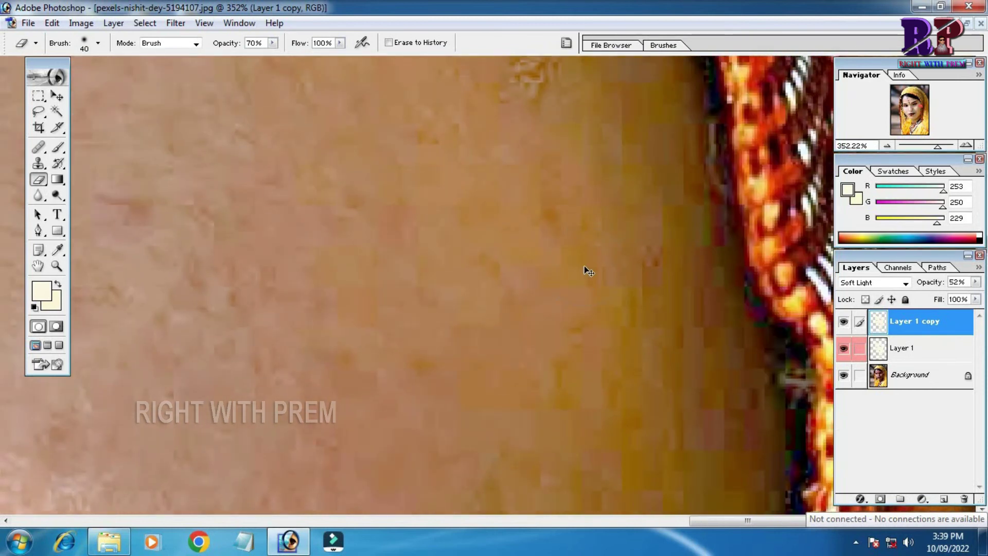
{"action": "key", "text": "ctrl+minus"}
{"action": "key", "text": "ctrl+minus"}
{"action": "key", "text": "ctrl+minus"}
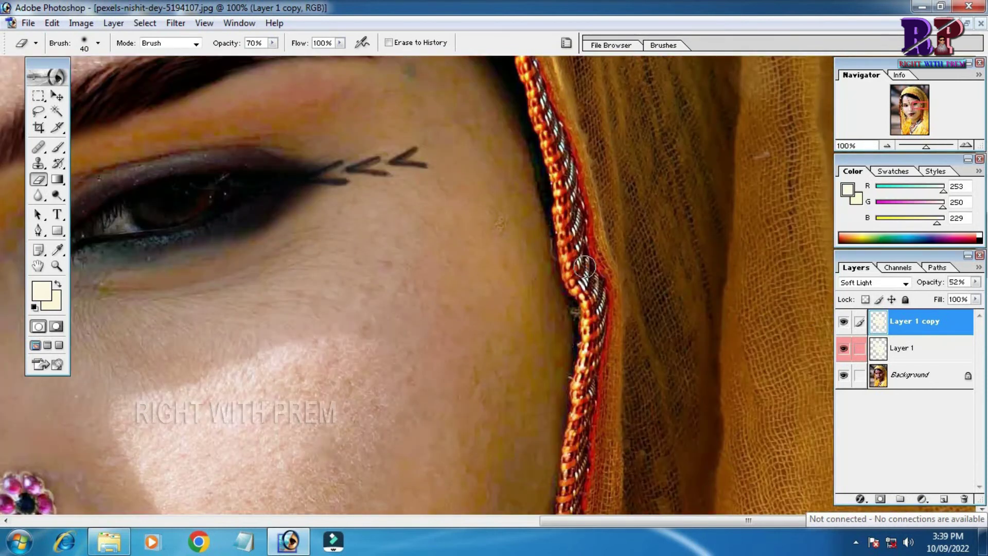
{"action": "left_click_drag", "start_coordinate": [176, 102], "coordinate": [392, 155]}
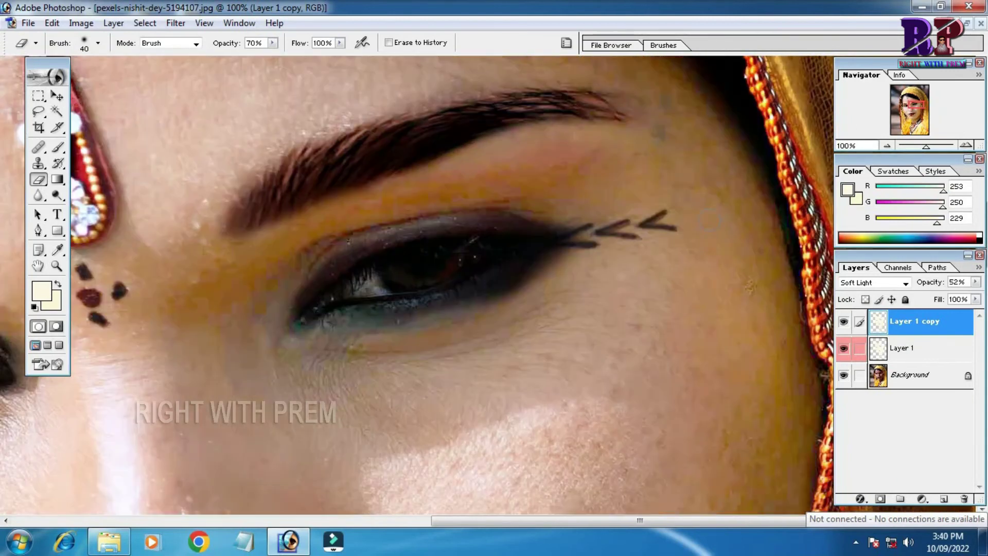
- Select the Background layer and hide Layer 1 copy and Layer 1 to see the original skin
{"action": "left_click", "coordinate": [917, 378]}
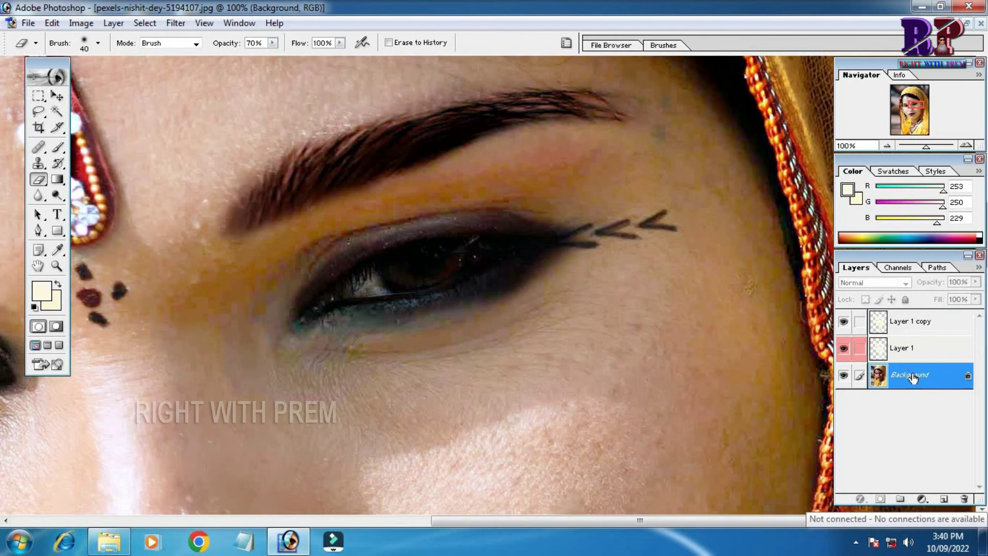
{"action": "left_click", "coordinate": [843, 321]}
{"action": "left_click", "coordinate": [844, 349]}
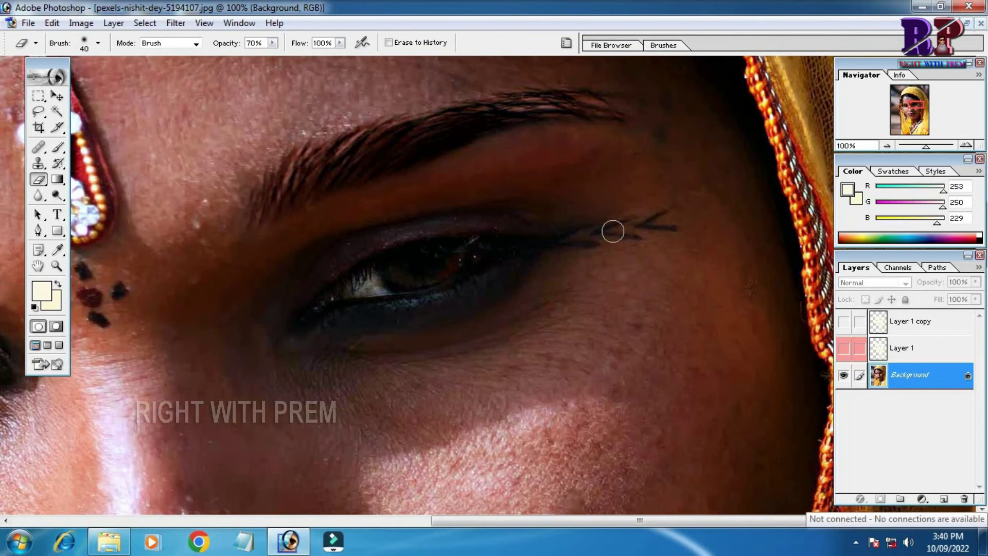
{"action": "key", "text": "ctrl+minus"}
{"action": "key", "text": "ctrl+minus"}
{"action": "key", "text": "ctrl+minus"}
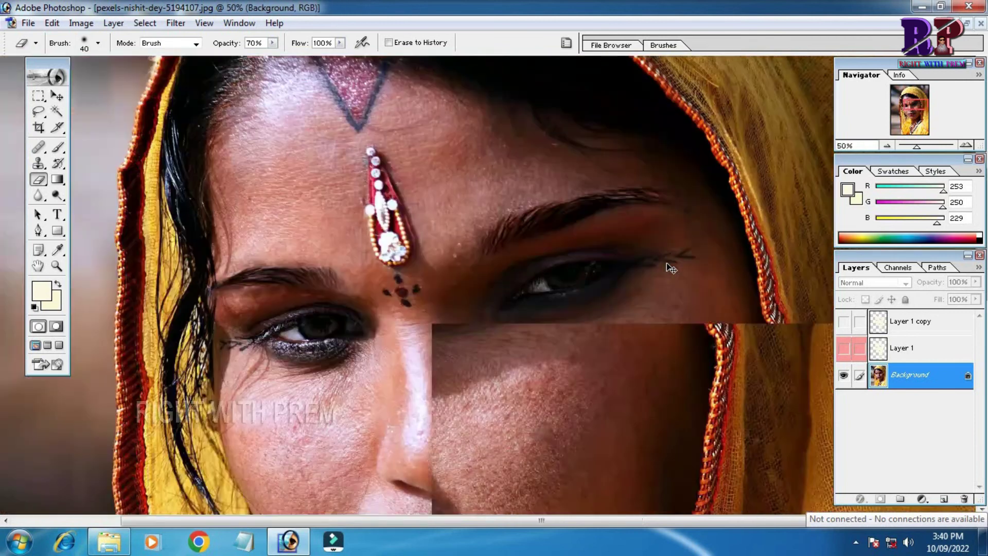
{"action": "scroll", "coordinate": [667, 263], "scroll_direction": "down", "scroll_amount": 2}
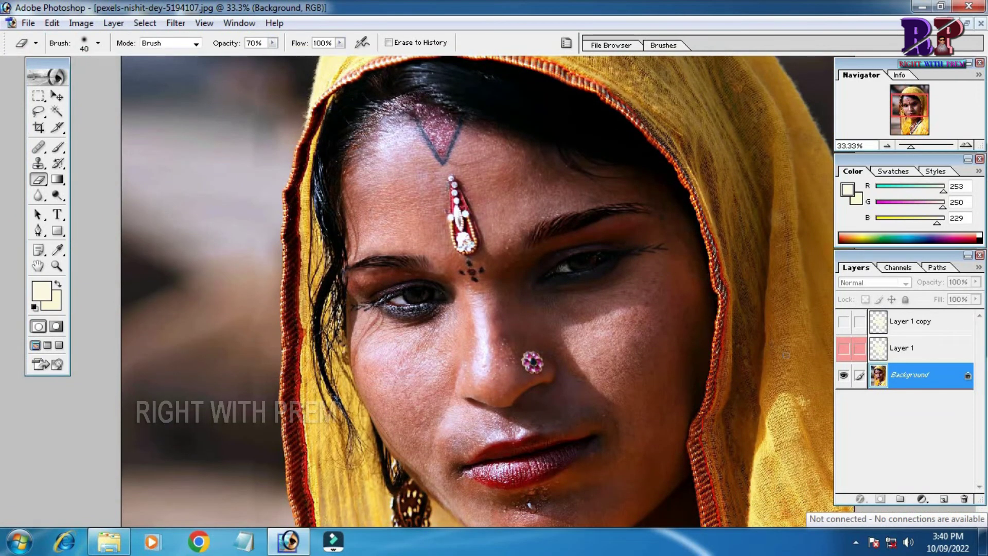
- Show Layer 1 and Layer 1 copy again and inspect the brightened cheek beside the headscarf
{"action": "left_click", "coordinate": [843, 348]}
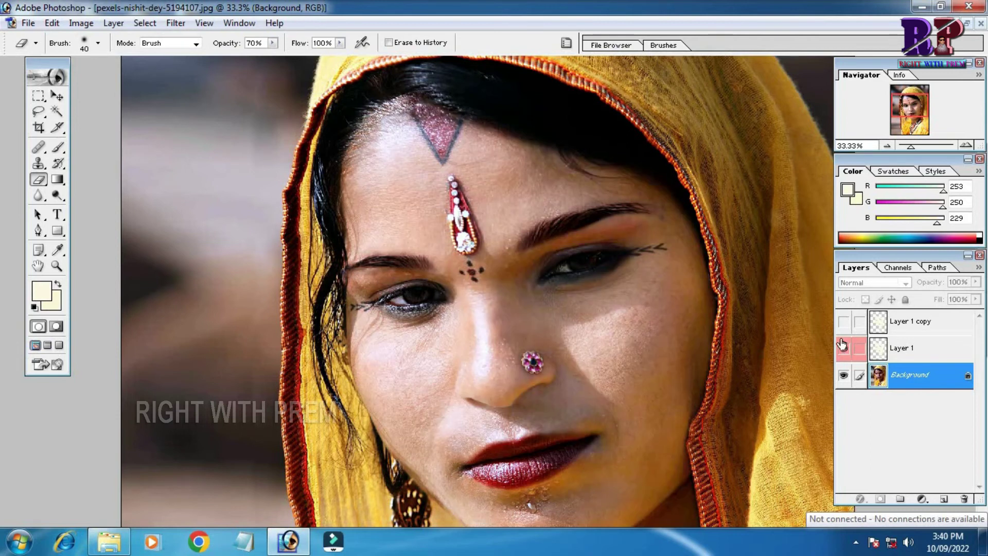
{"action": "left_click", "coordinate": [844, 321]}
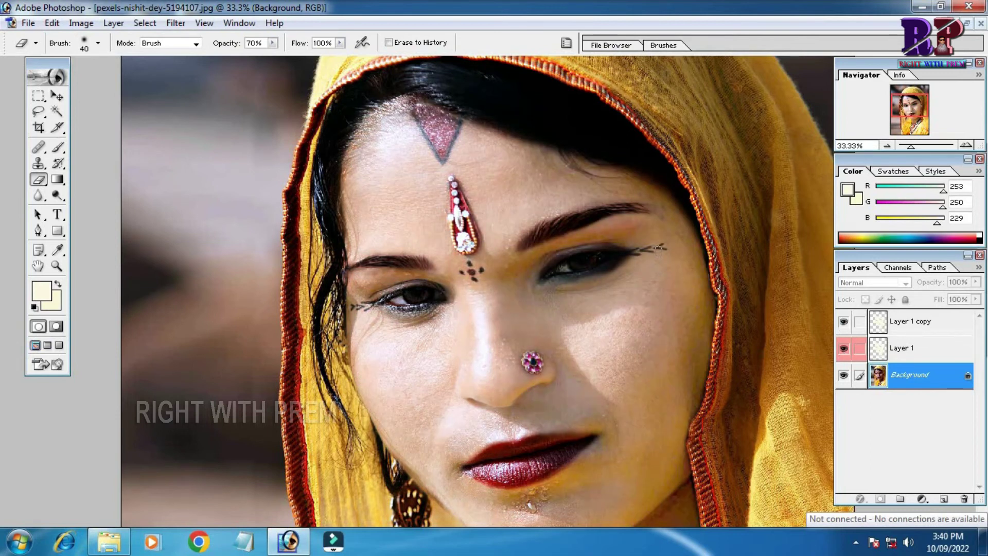
{"action": "left_click_drag", "start_coordinate": [735, 331], "coordinate": [591, 309]}
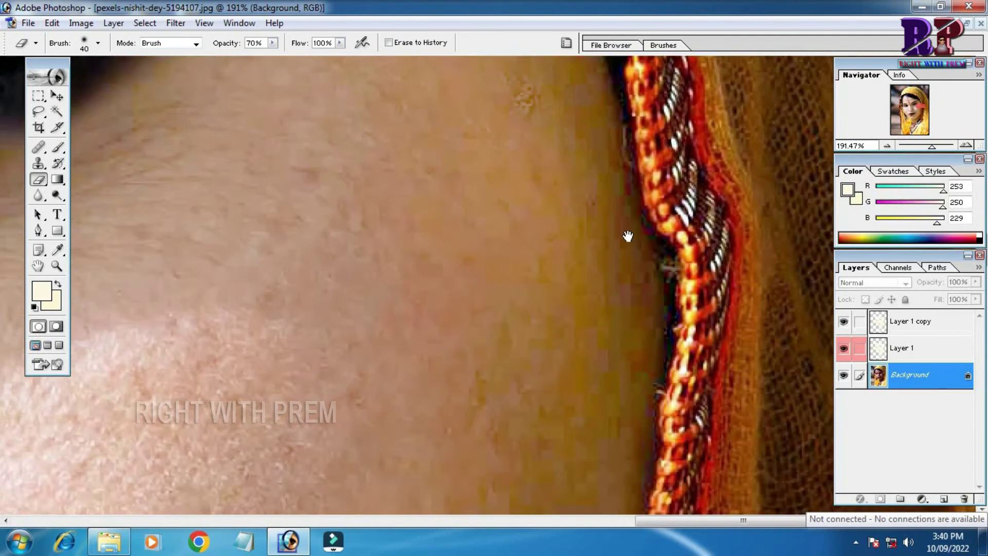
{"action": "left_click_drag", "start_coordinate": [628, 235], "coordinate": [609, 278]}
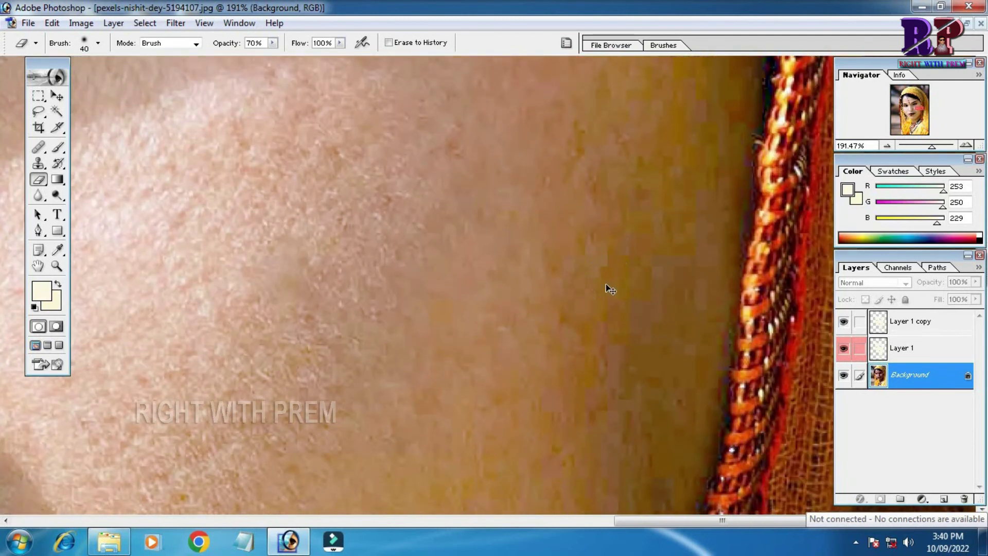
{"action": "key", "text": "ctrl+minus"}
{"action": "key", "text": "ctrl+minus"}
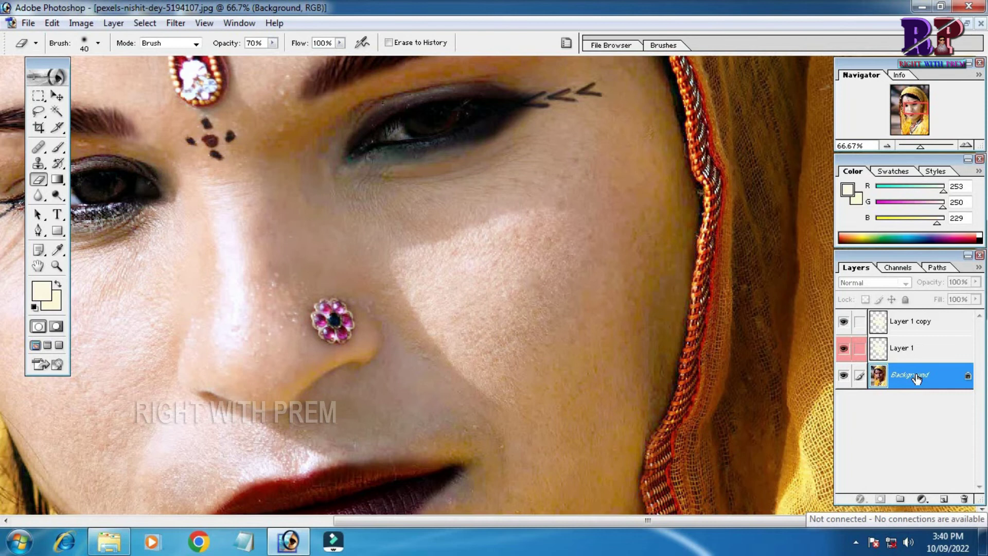
- Start a Selective Color adjustment and reduce Yellow and Black within the Yellows range
{"action": "left_click", "coordinate": [87, 26]}
{"action": "mouse_move", "coordinate": [113, 60]}
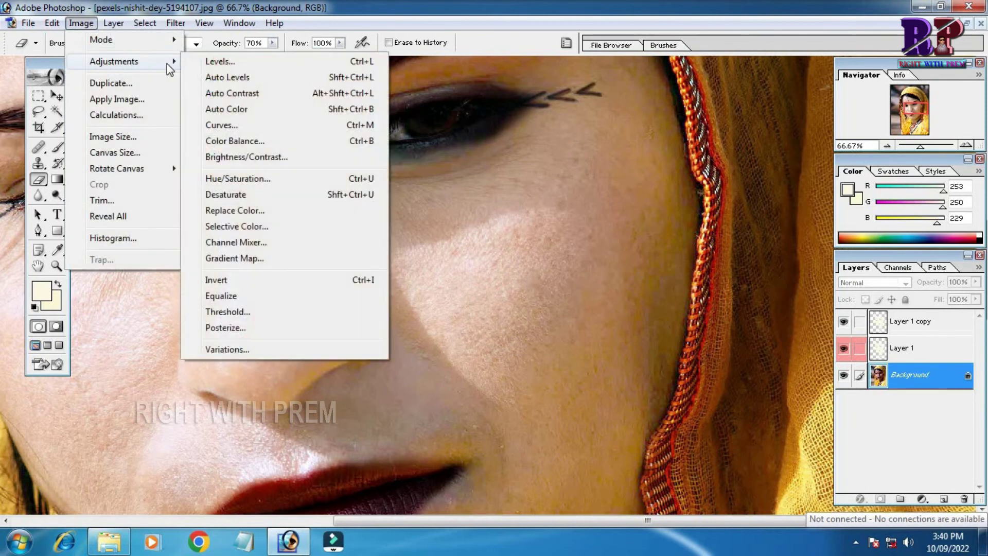
{"action": "left_click", "coordinate": [239, 226]}
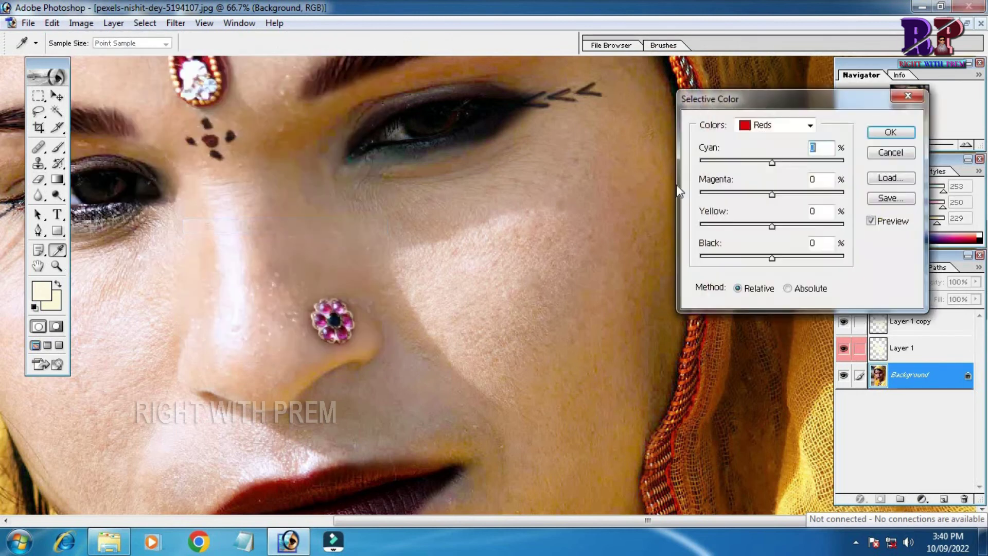
{"action": "left_click_drag", "start_coordinate": [772, 107], "coordinate": [733, 112]}
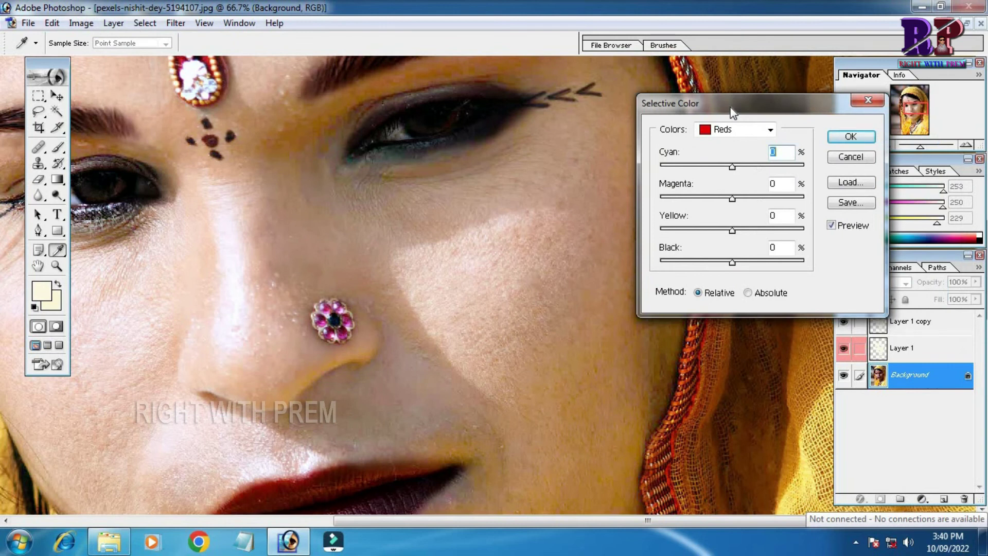
{"action": "left_click", "coordinate": [737, 130]}
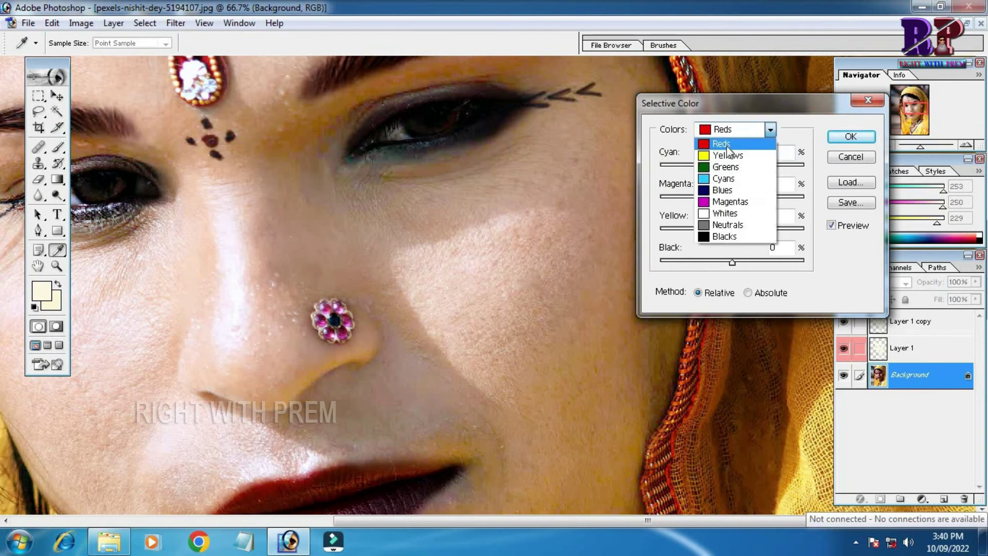
{"action": "left_click", "coordinate": [724, 156]}
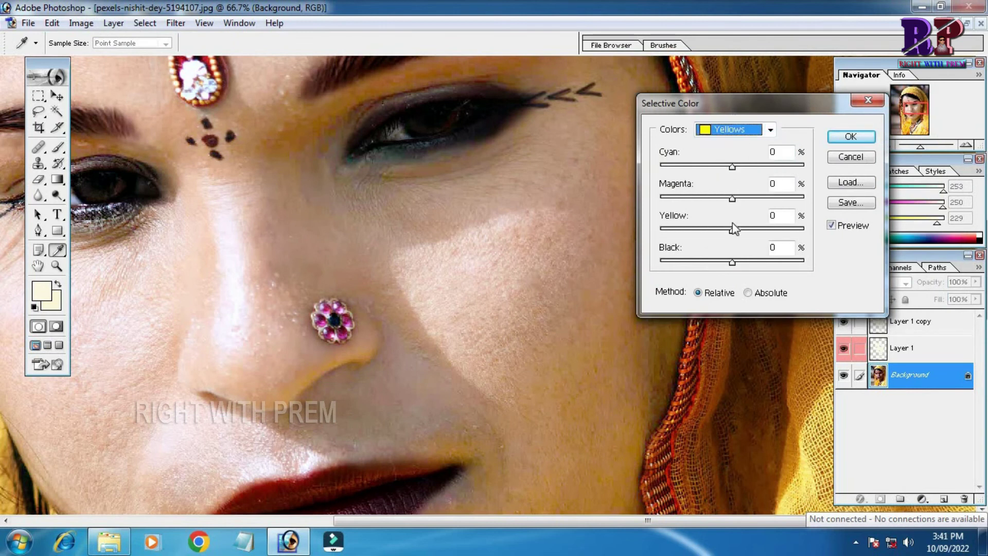
{"action": "left_click_drag", "start_coordinate": [732, 229], "coordinate": [714, 231]}
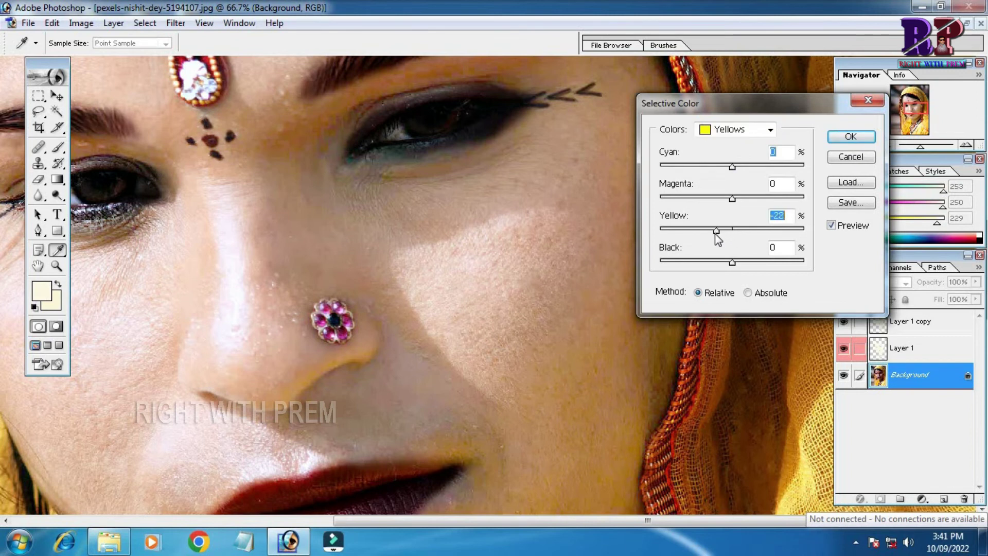
{"action": "left_click_drag", "start_coordinate": [731, 262], "coordinate": [725, 264]}
{"action": "left_click_drag", "start_coordinate": [714, 229], "coordinate": [709, 229]}
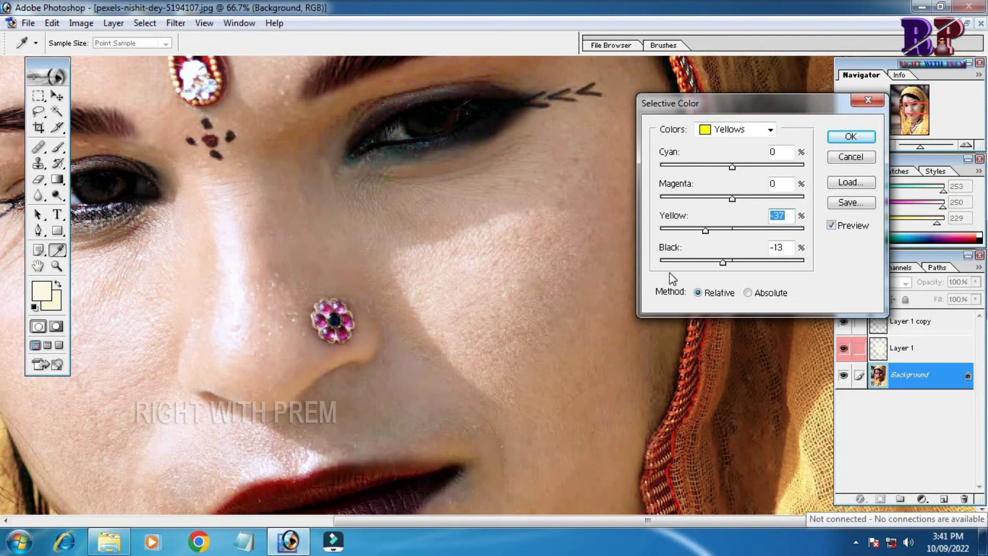
- Keep Yellows selected, apply the Selective Color correction, and zoom out to the whole portrait
{"action": "left_click", "coordinate": [753, 129]}
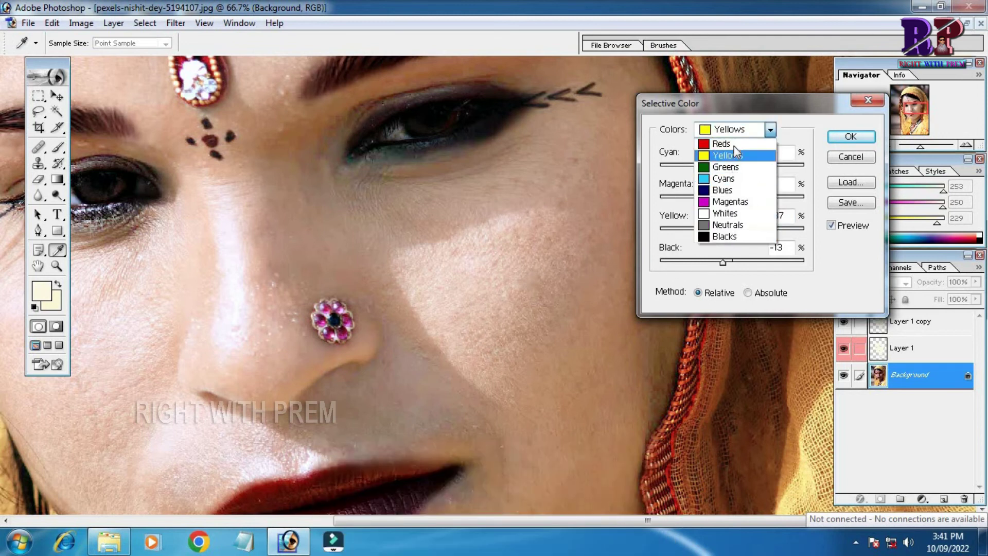
{"action": "left_click", "coordinate": [768, 130]}
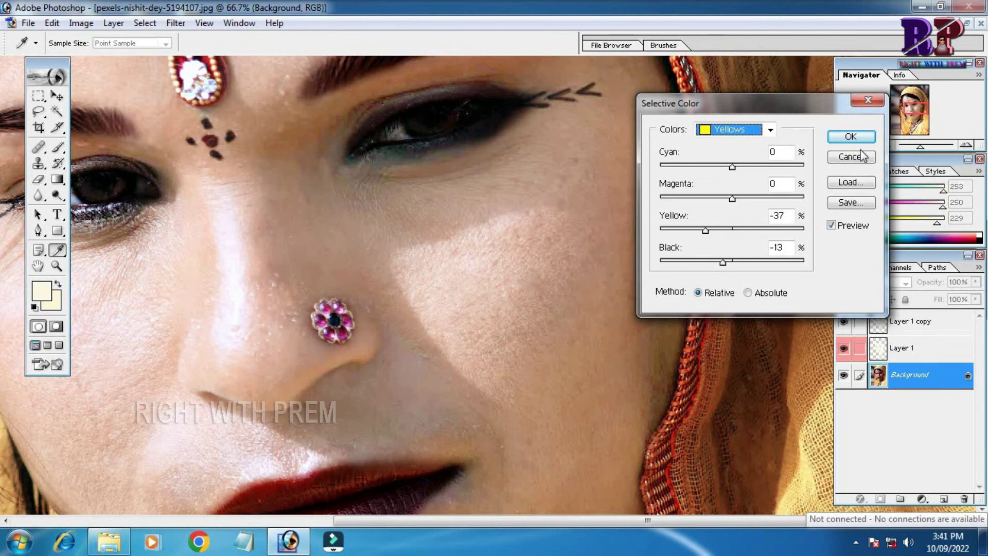
{"action": "left_click", "coordinate": [851, 137]}
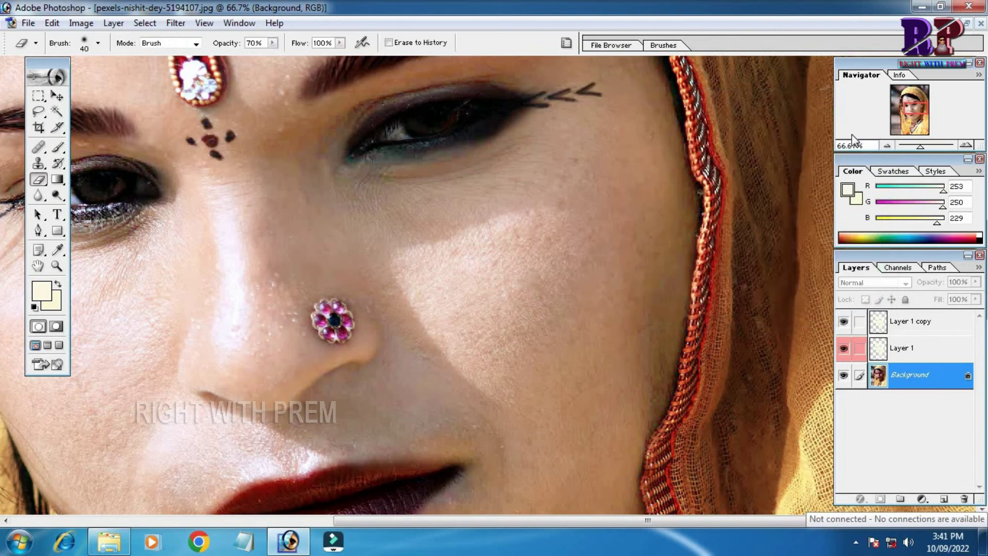
{"action": "key", "text": "ctrl+minus"}
{"action": "key", "text": "ctrl+minus"}
{"action": "key", "text": "ctrl+minus"}
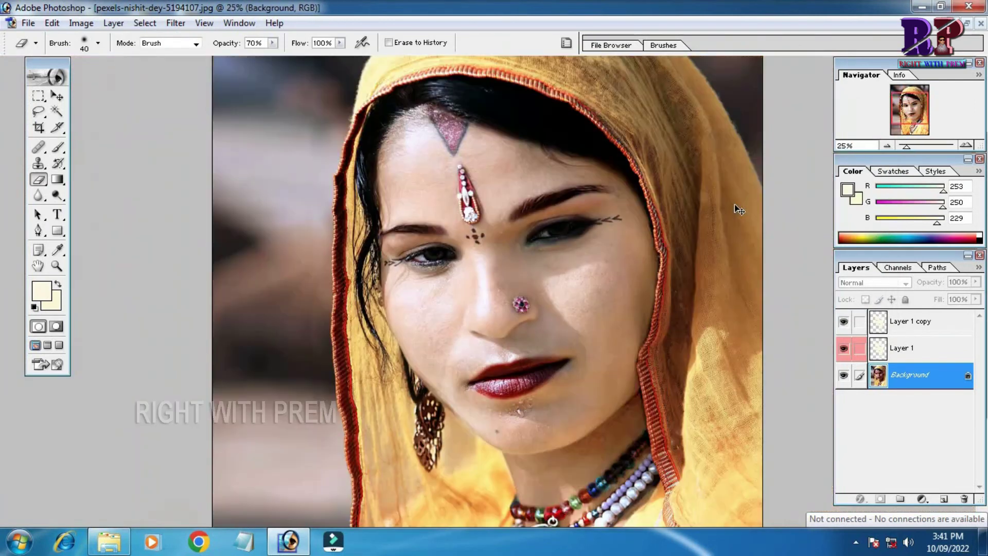
{"action": "key", "text": "ctrl+minus"}
{"action": "key", "text": "ctrl+minus"}
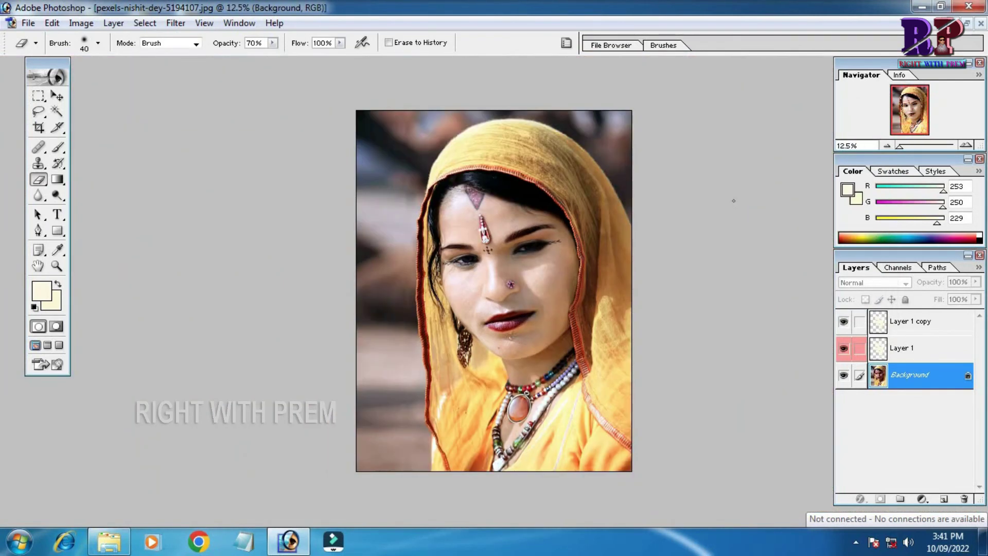
- Duplicate the image and arrange the original and copy side by side in floating windows
{"action": "left_click", "coordinate": [968, 23]}
{"action": "right_click", "coordinate": [220, 64]}
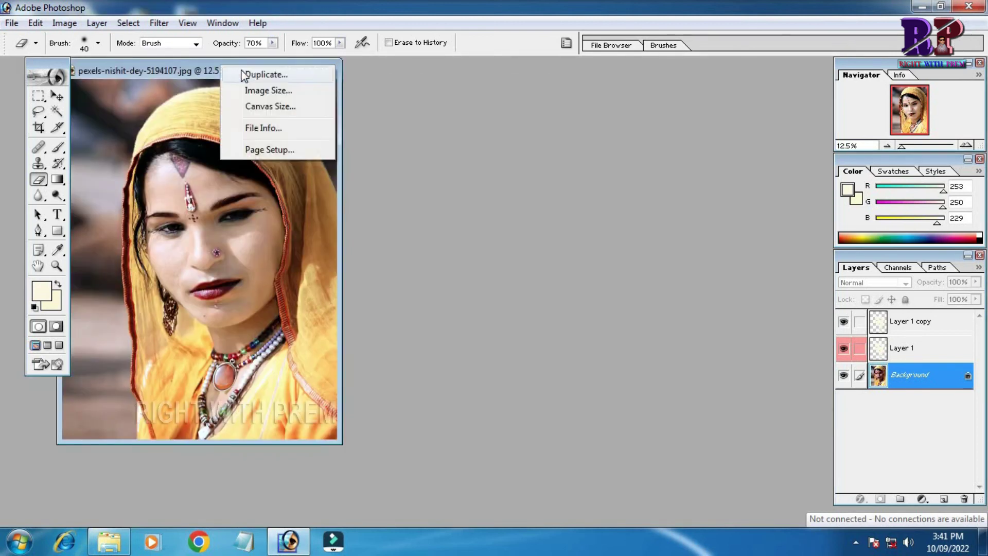
{"action": "left_click", "coordinate": [256, 73]}
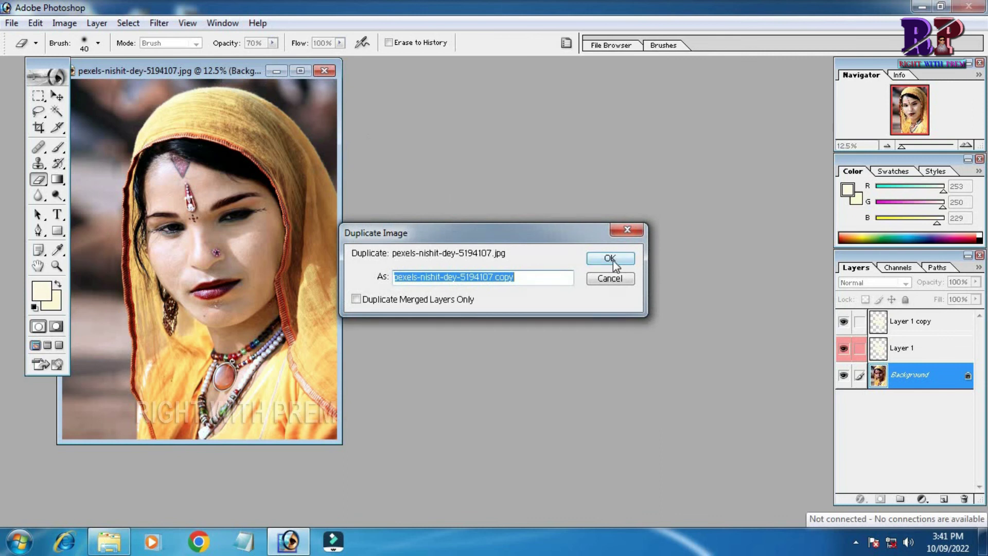
{"action": "left_click", "coordinate": [608, 258]}
{"action": "left_click_drag", "start_coordinate": [149, 82], "coordinate": [623, 97]}
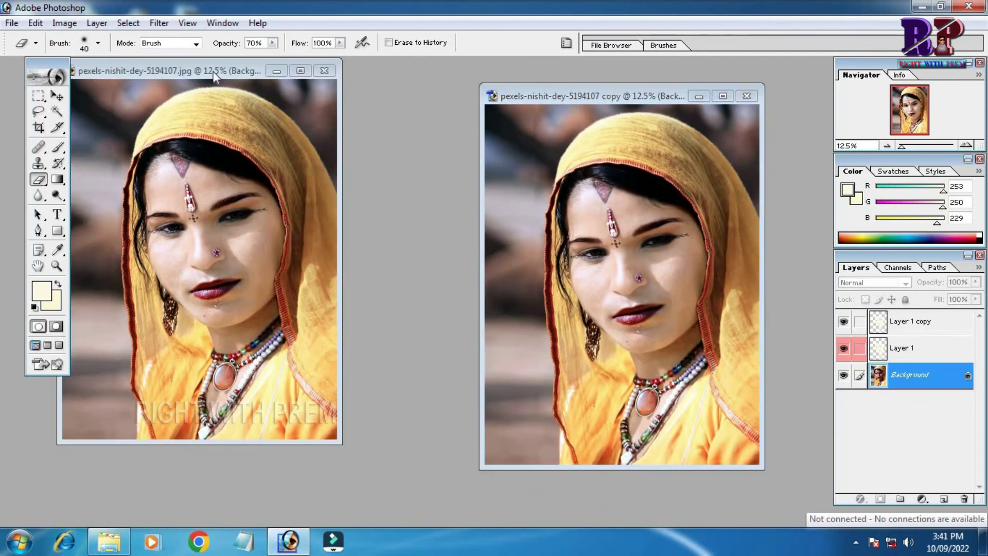
{"action": "left_click_drag", "start_coordinate": [213, 71], "coordinate": [318, 95]}
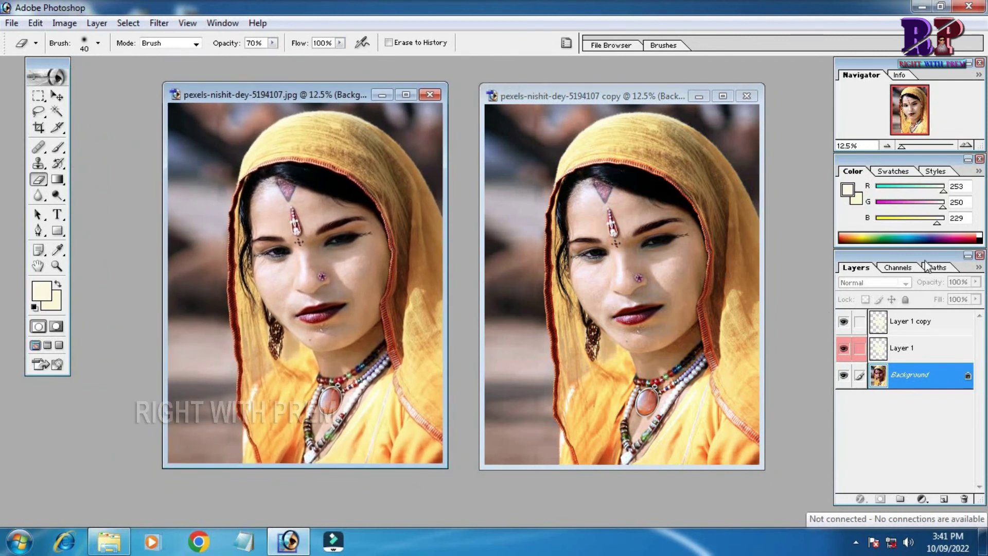
- Hide Layer 1 copy and Layer 1 in the original to reveal its darker skin
{"action": "left_click", "coordinate": [844, 349]}
{"action": "left_click", "coordinate": [843, 321]}
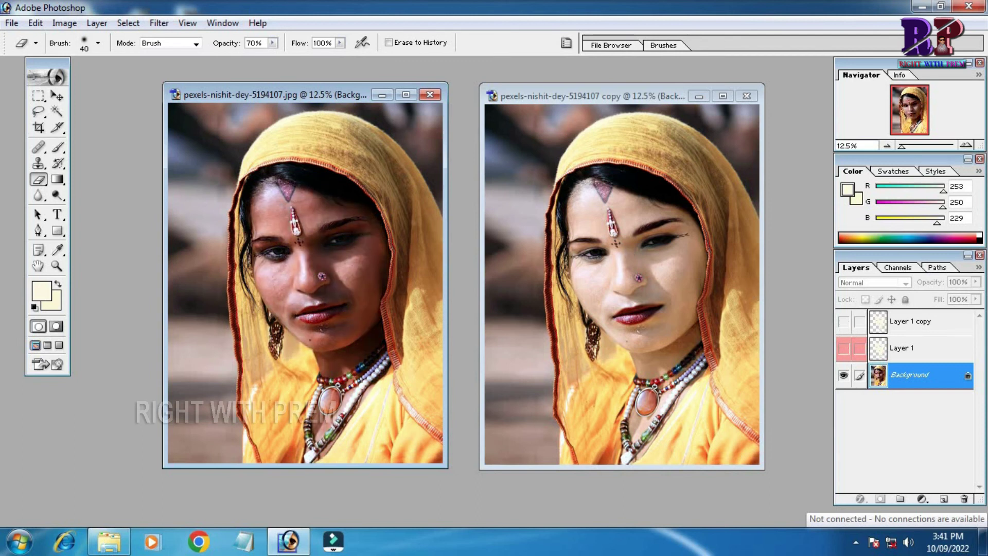
{"action": "key", "text": "ctrl+plus"}
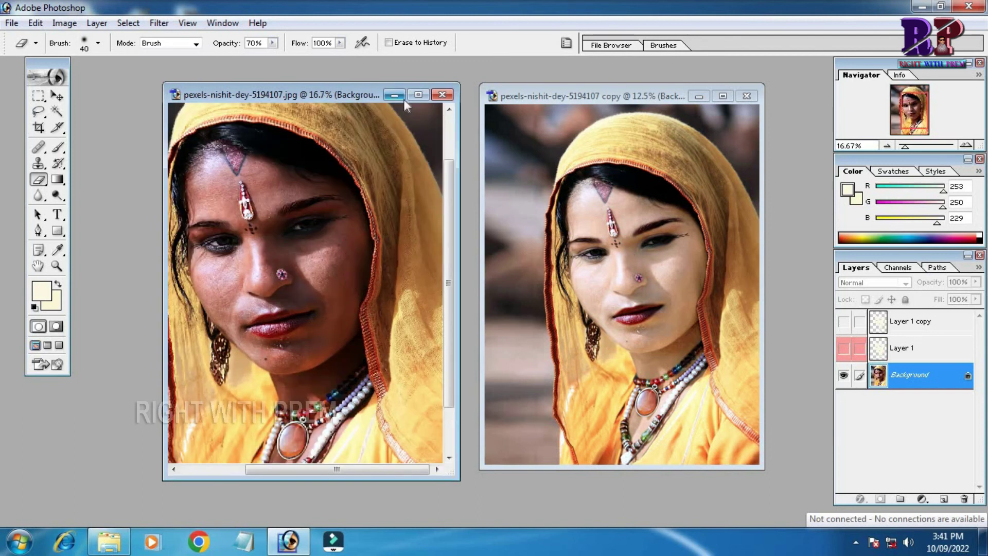
{"action": "left_click_drag", "start_coordinate": [163, 83], "coordinate": [98, 61]}
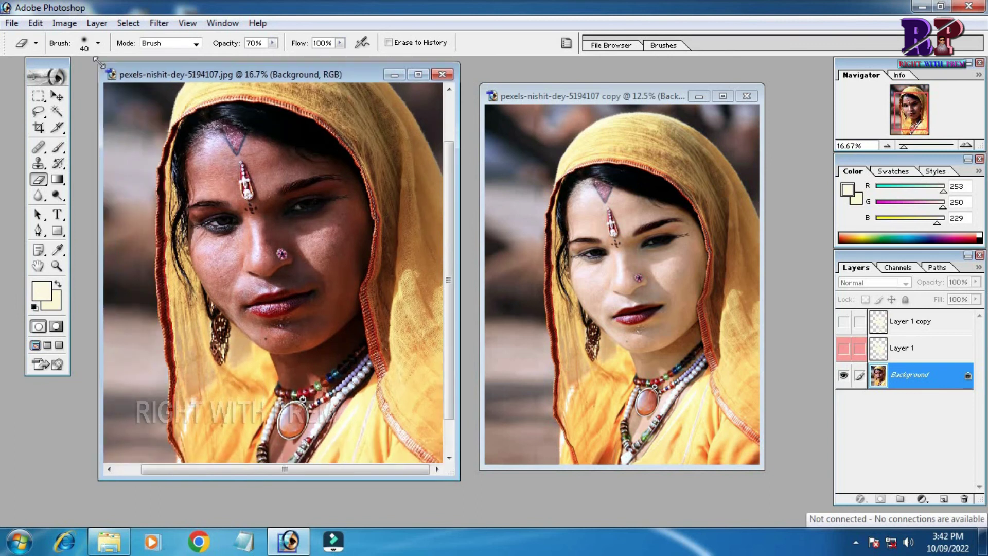
- Enlarge both windows and zoom both images in on the face for close comparison
{"action": "left_click_drag", "start_coordinate": [544, 94], "coordinate": [529, 72]}
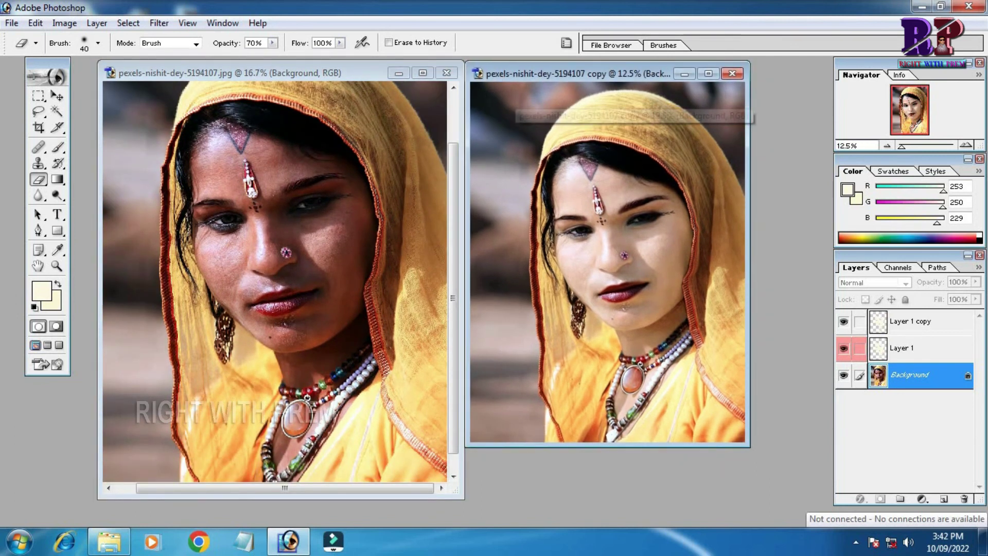
{"action": "left_click_drag", "start_coordinate": [745, 441], "coordinate": [813, 497]}
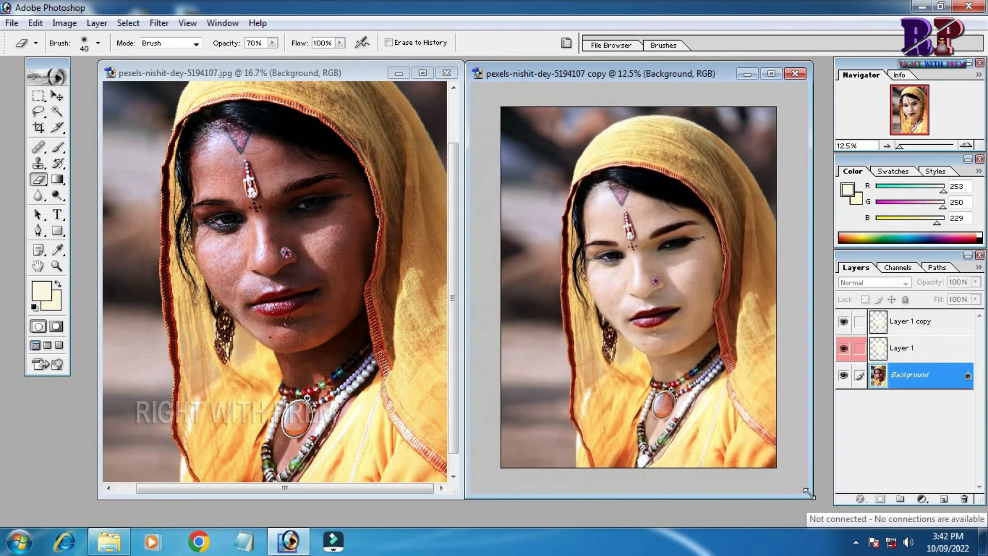
{"action": "left_click", "coordinate": [669, 266]}
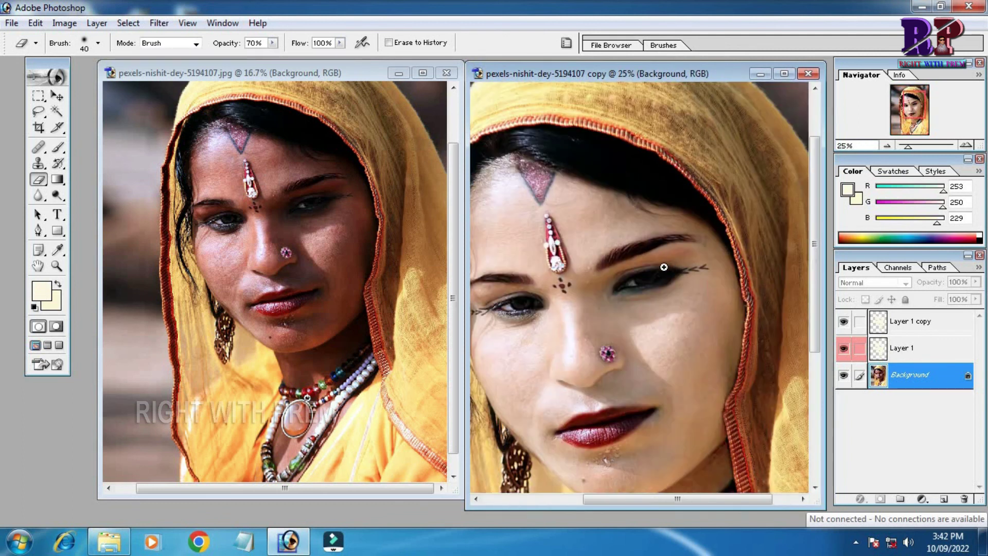
{"action": "left_click", "coordinate": [349, 257]}
{"action": "left_click", "coordinate": [349, 260]}
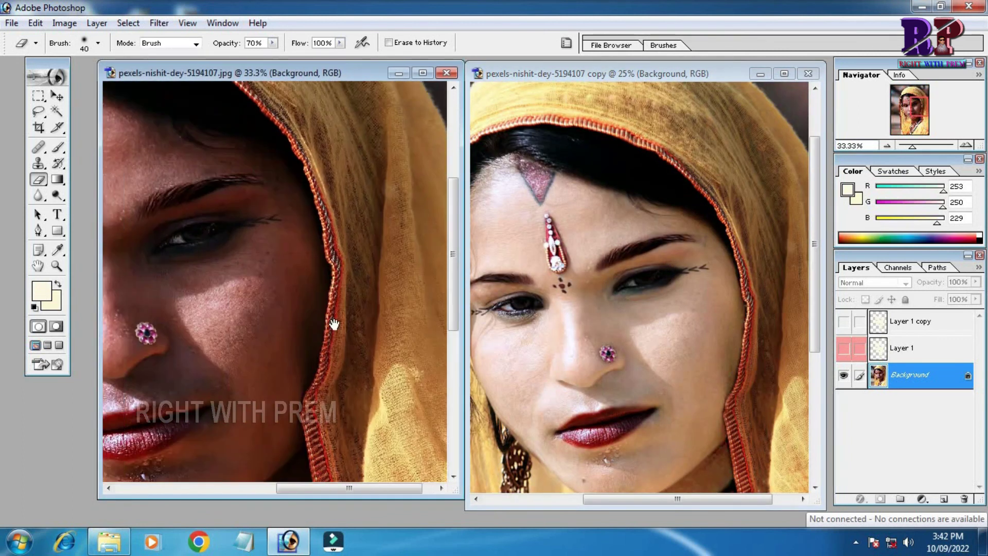
{"action": "left_click", "coordinate": [675, 364]}
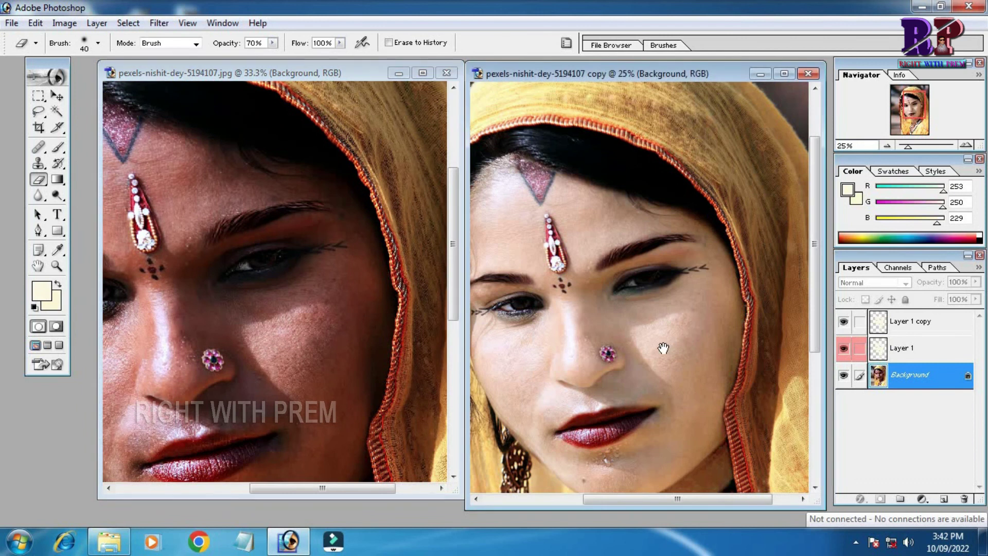
{"action": "left_click_drag", "start_coordinate": [662, 347], "coordinate": [684, 287]}
{"action": "left_click", "coordinate": [685, 287]}
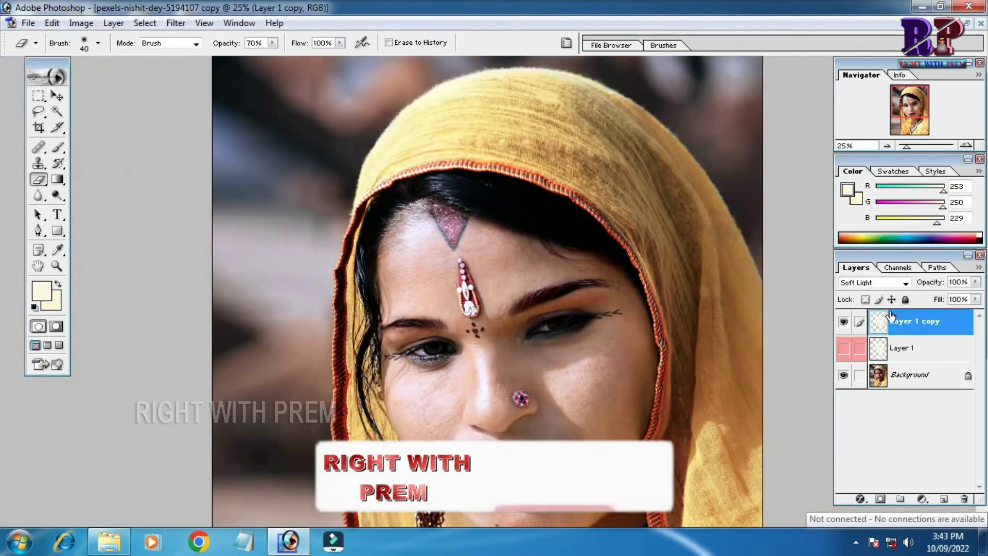
{"action": "key", "text": "ctrl+j"}
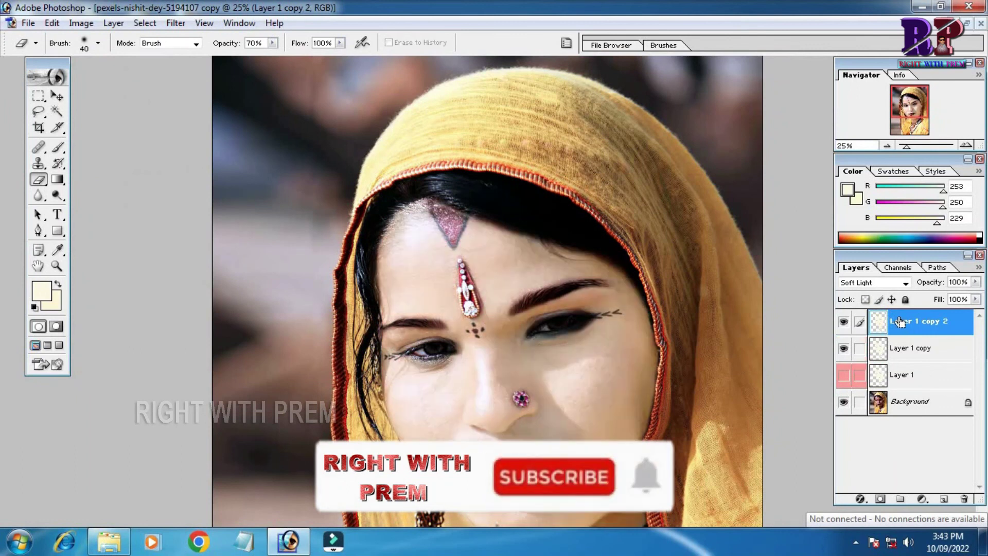
{"action": "key", "text": "ctrl+j"}
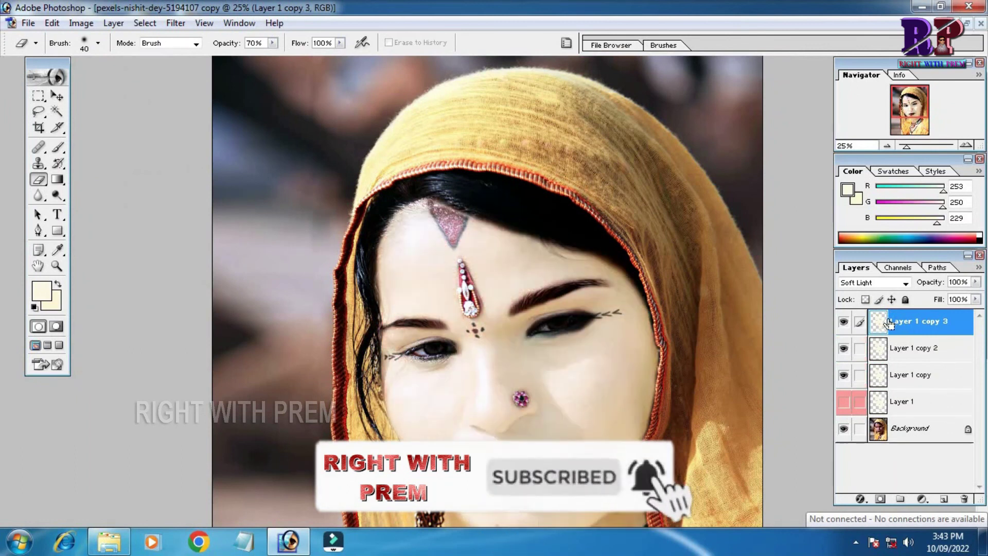
{"action": "left_click_drag", "start_coordinate": [431, 335], "coordinate": [587, 439]}
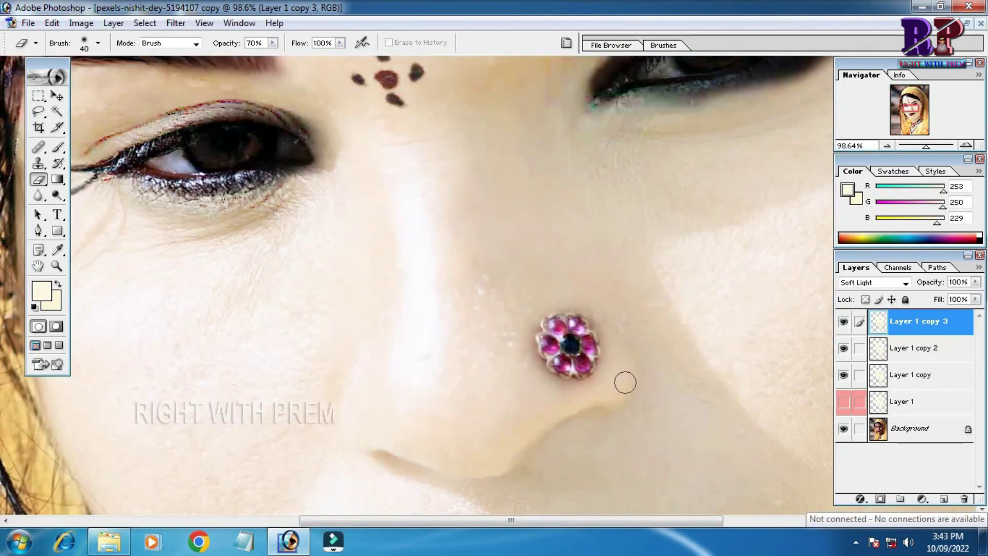
{"action": "key", "text": "ctrl+z"}
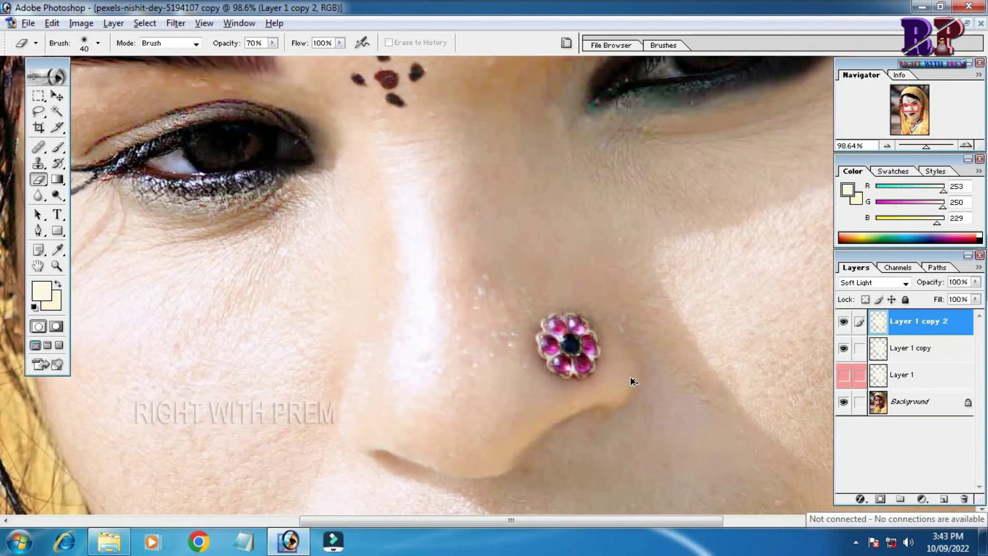
{"action": "key", "text": "ctrl+alt+z"}
{"action": "key", "text": "ctrl+minus"}
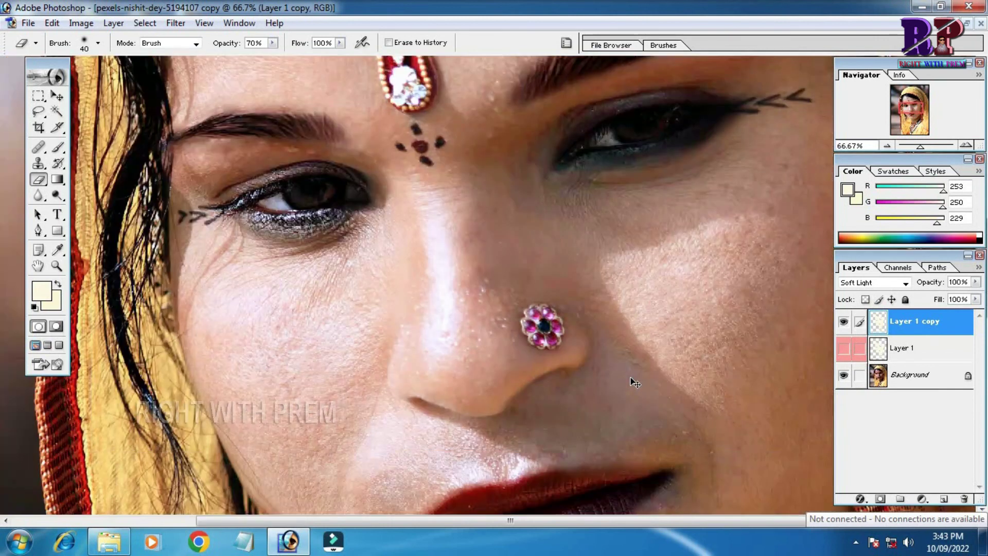
{"action": "key", "text": "ctrl+minus"}
{"action": "key", "text": "ctrl+minus"}
{"action": "key", "text": "ctrl+minus"}
{"action": "key", "text": "ctrl+minus"}
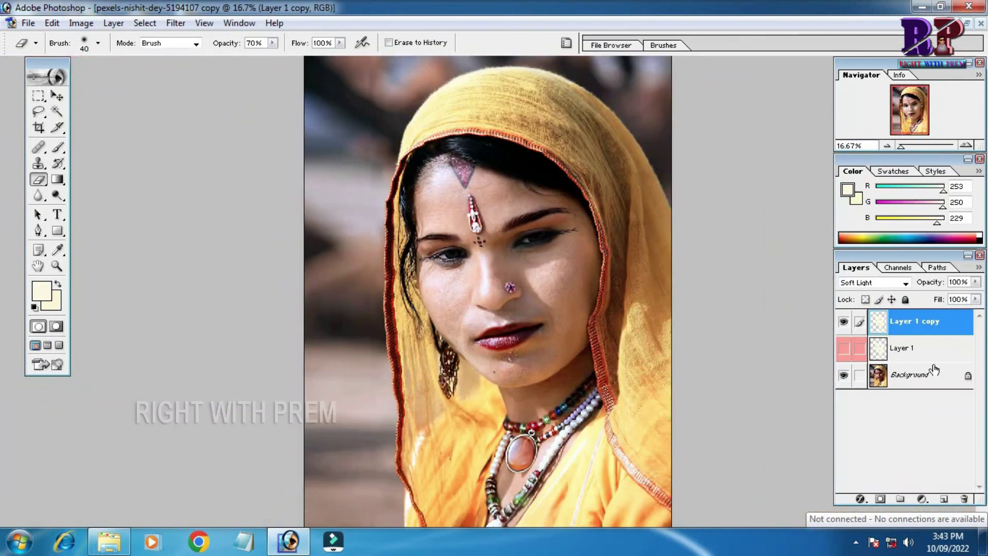
- Set Layer 1 copy's opacity to about 70% (ending at 73%) for gentler brightening
{"action": "left_click", "coordinate": [976, 282]}
{"action": "left_click_drag", "start_coordinate": [974, 300], "coordinate": [955, 300]}
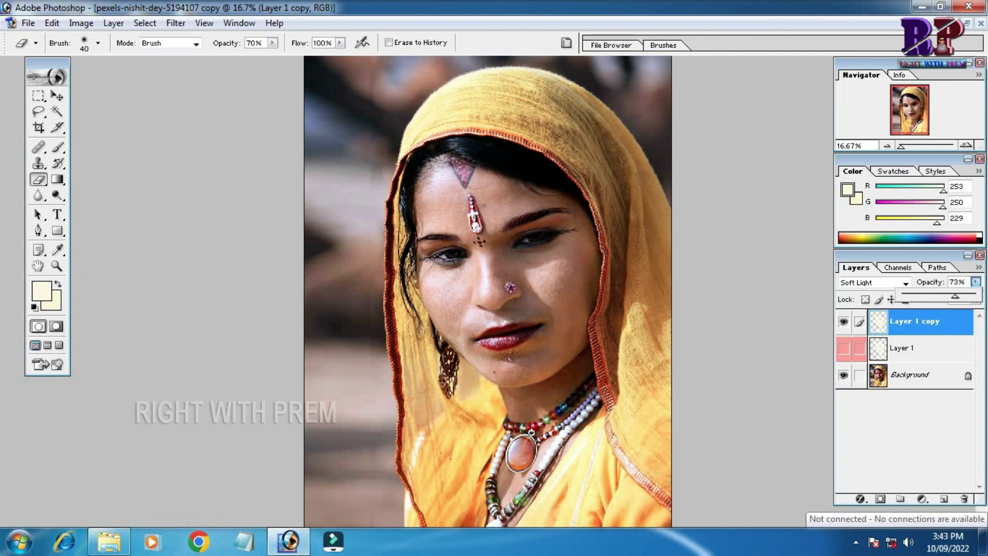